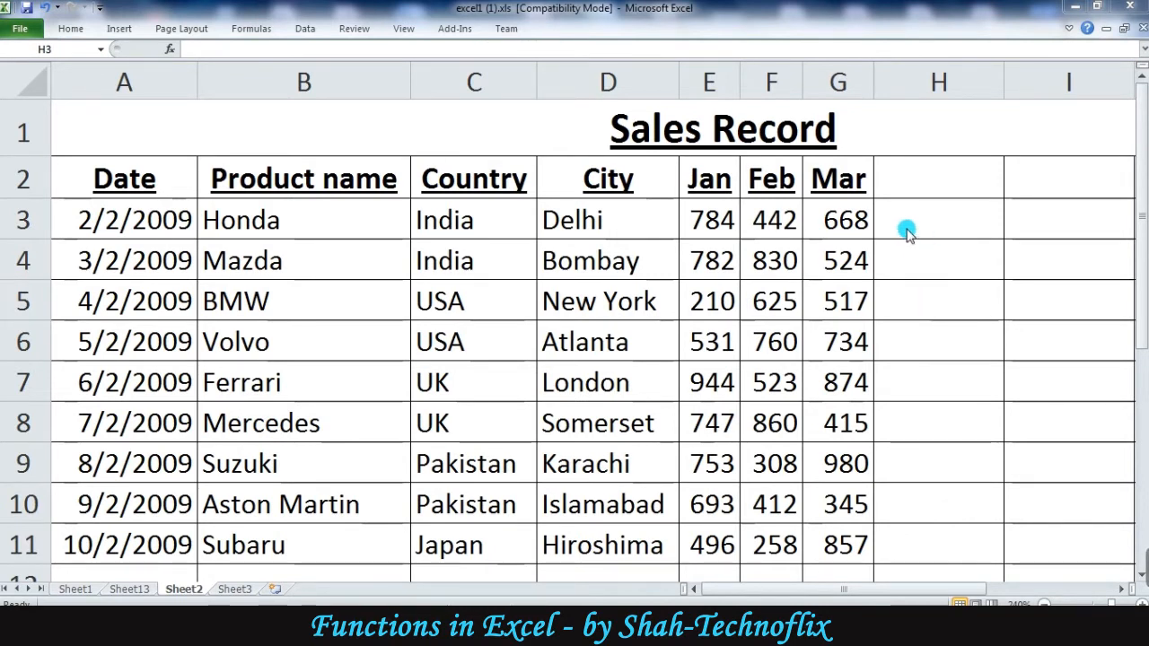
Enter the formula =SUM(E3:G3) in H3 to total Honda's January to March sales.
{"action": "left_click", "coordinate": [706, 217]}
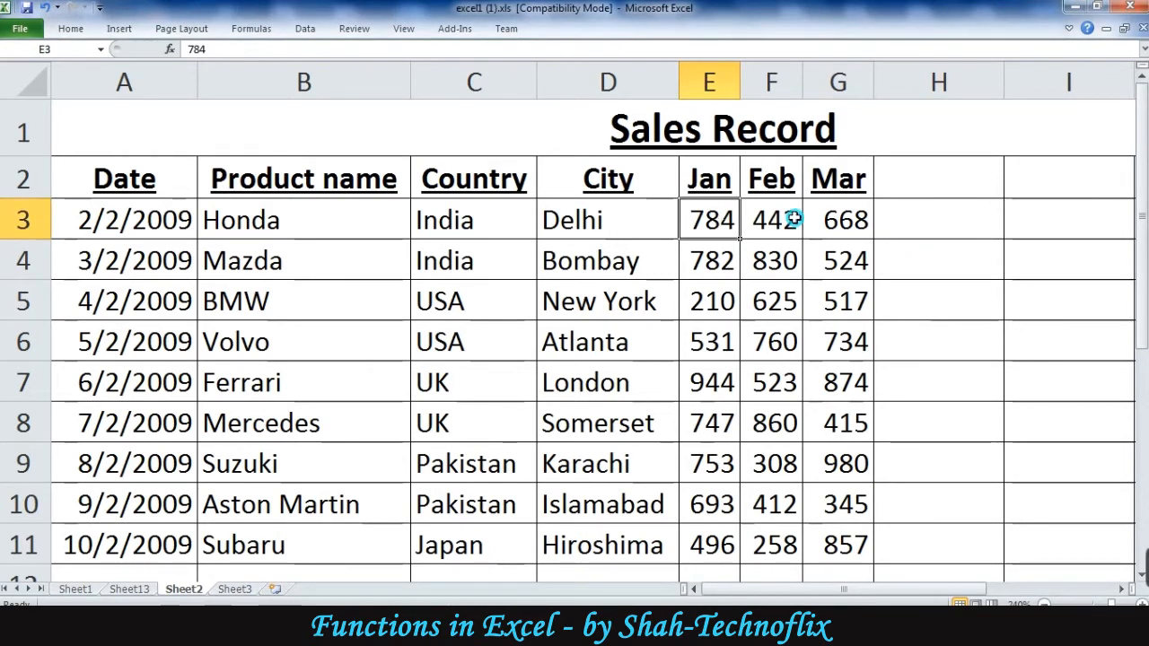
{"action": "left_click", "coordinate": [950, 218]}
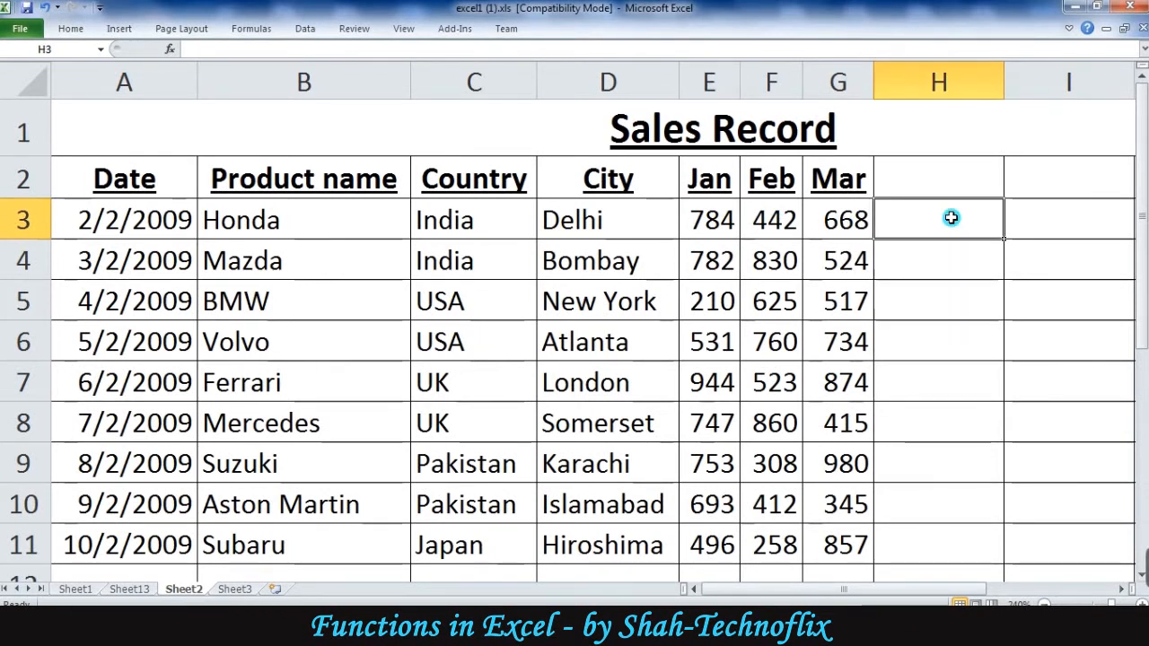
{"action": "type", "text": "="}
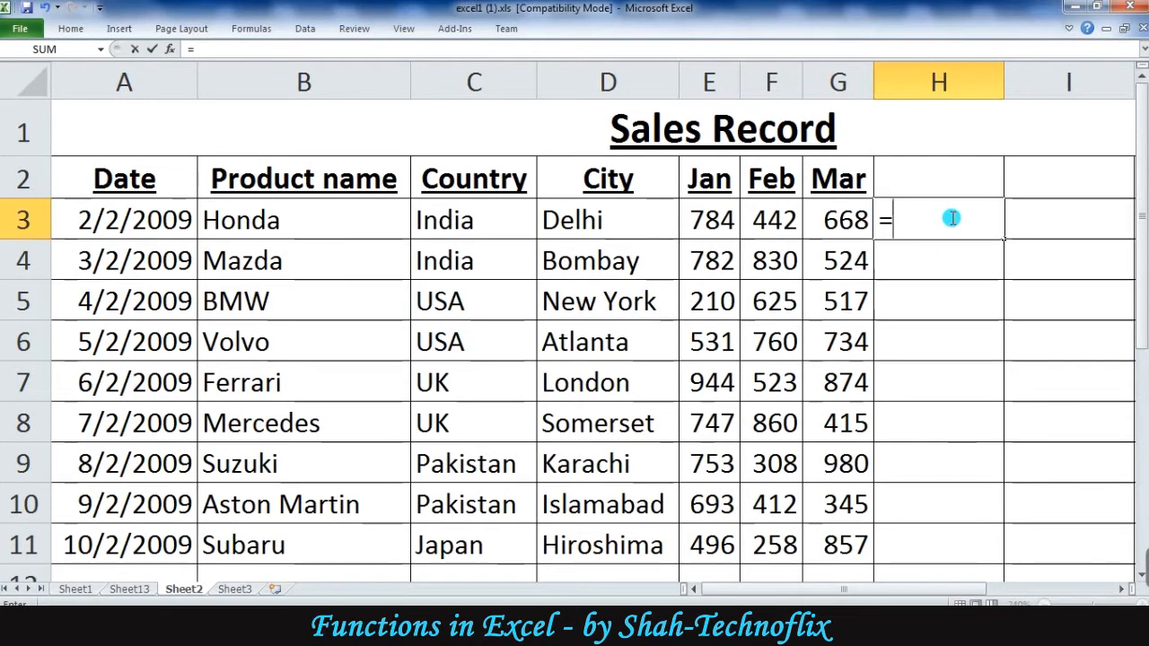
{"action": "type", "text": "sum"}
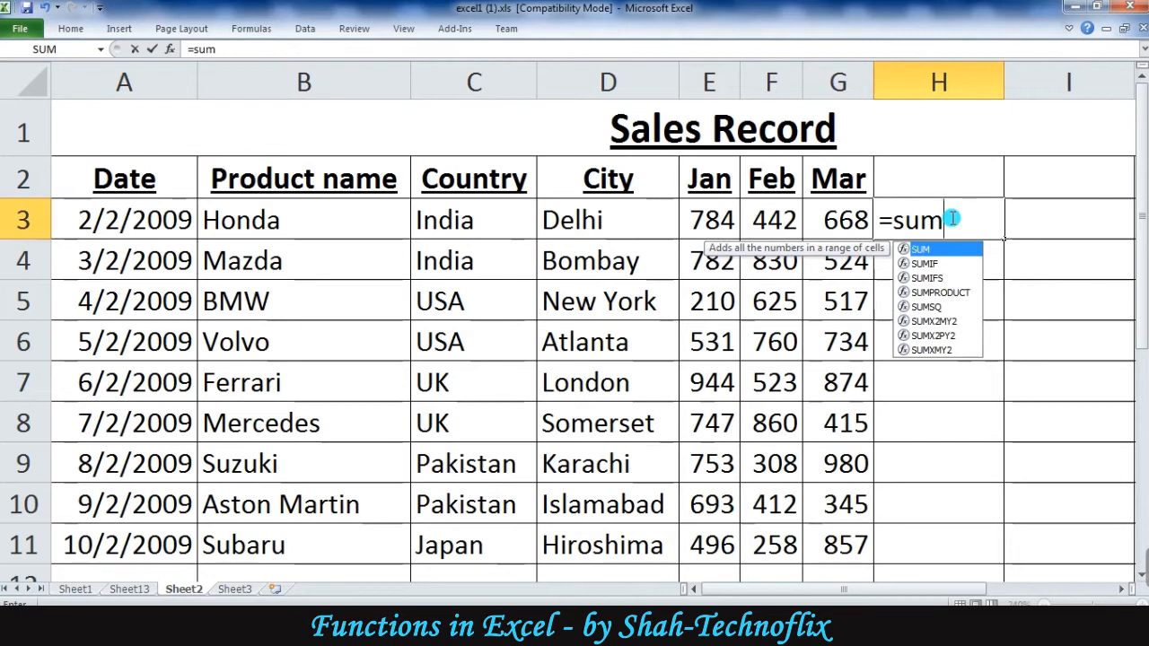
{"action": "key", "text": "Tab"}
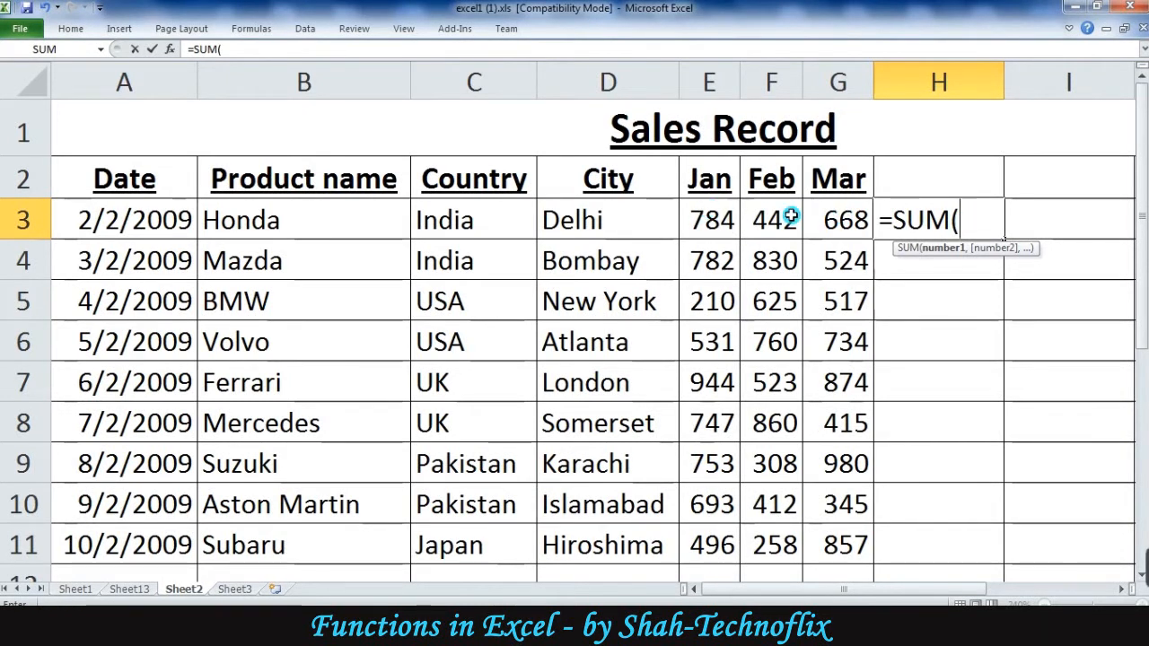
{"action": "left_click", "coordinate": [712, 217]}
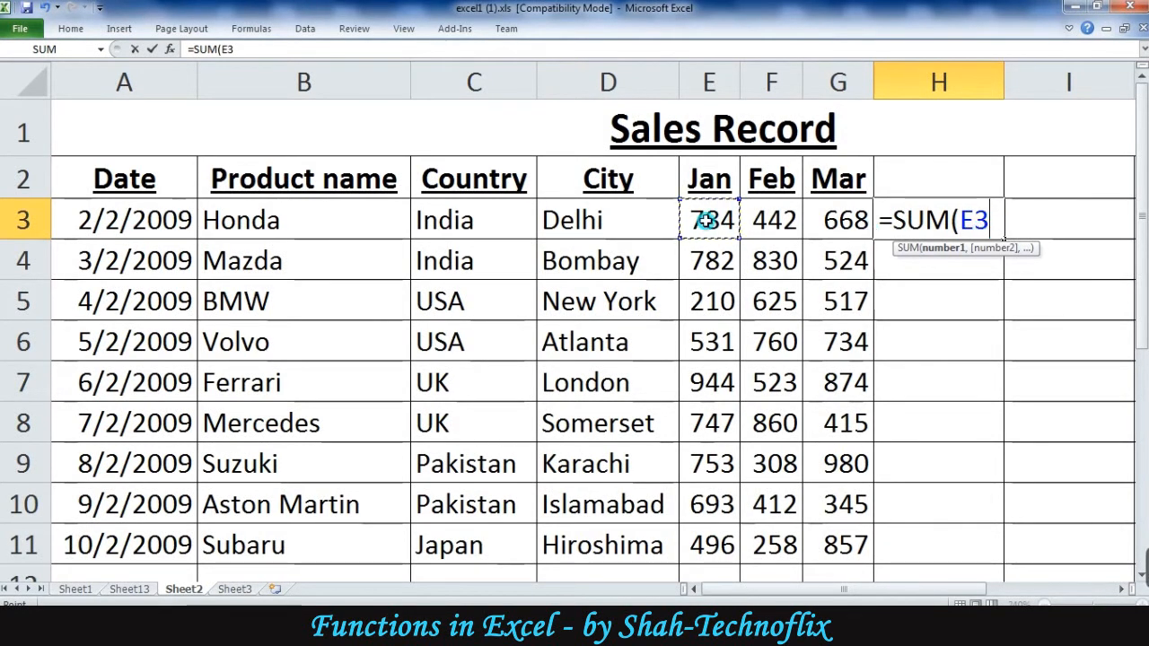
{"action": "type", "text": ":"}
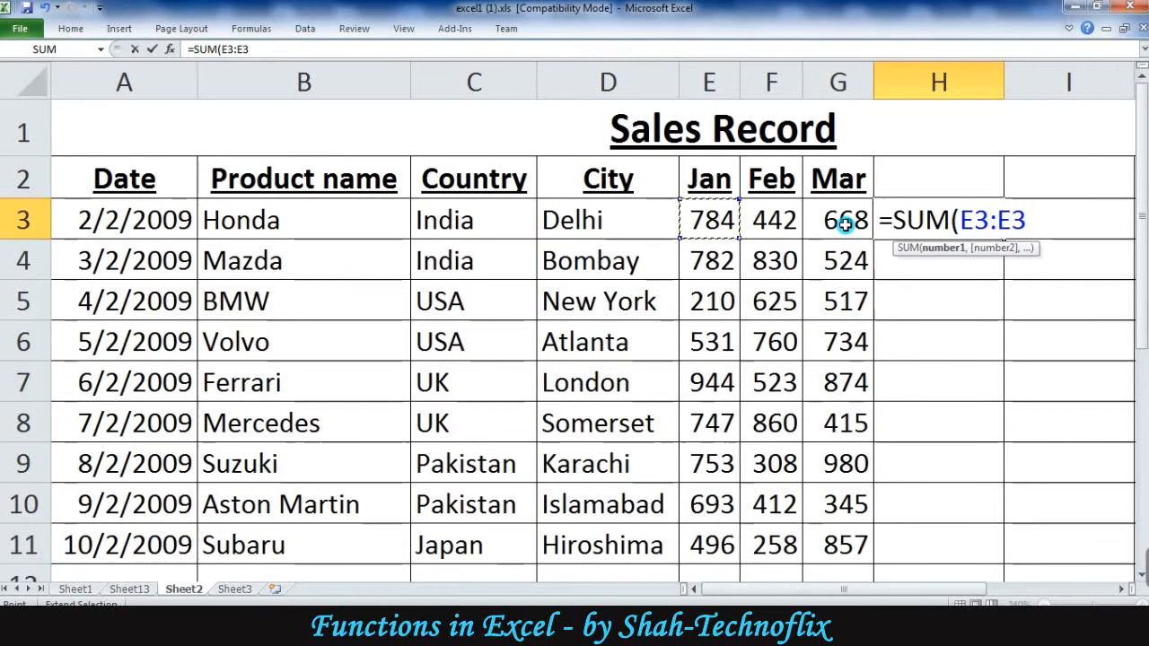
{"action": "key", "text": "BackSpace"}
{"action": "key", "text": "BackSpace"}
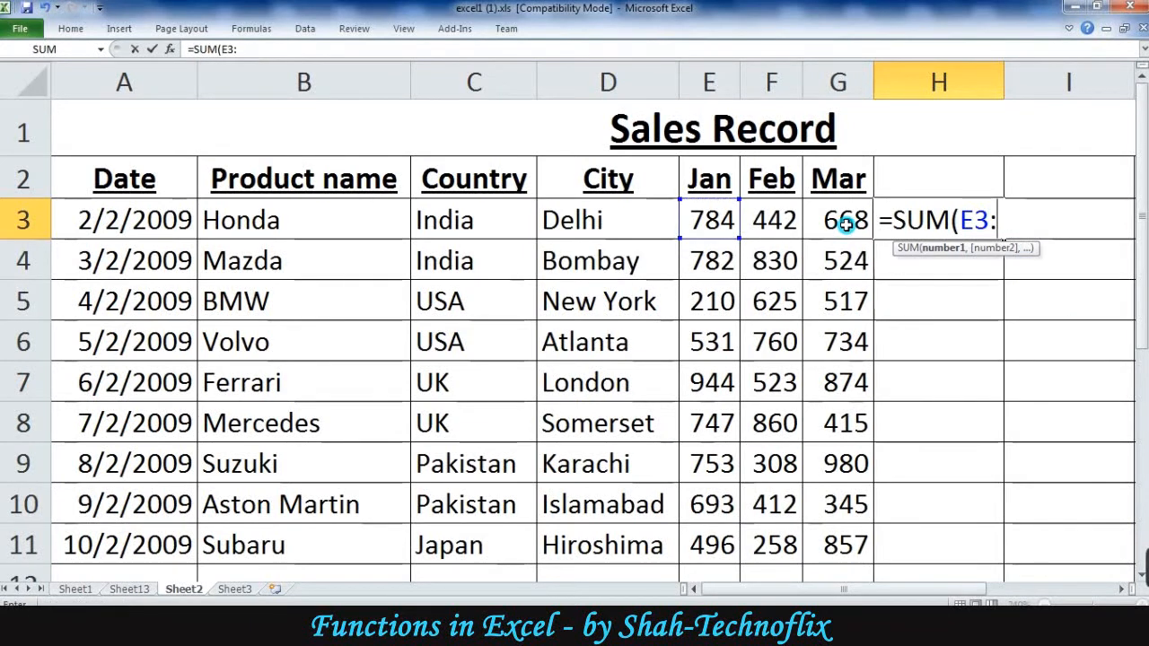
{"action": "type", "text": "G3"}
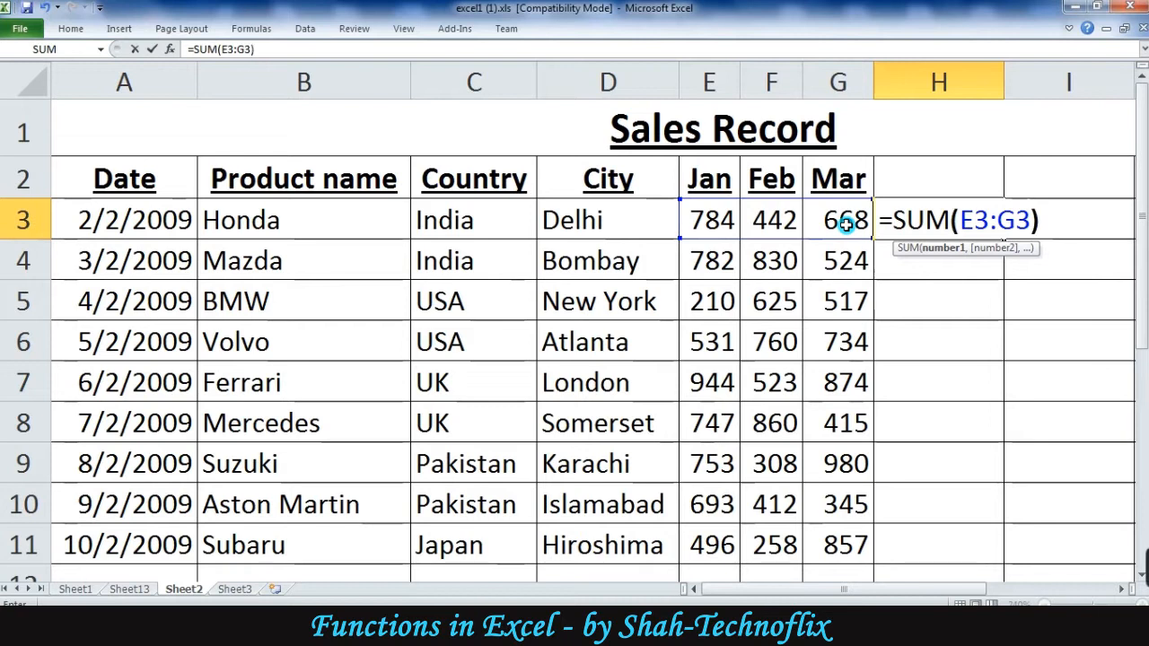
{"action": "key", "text": "Return"}
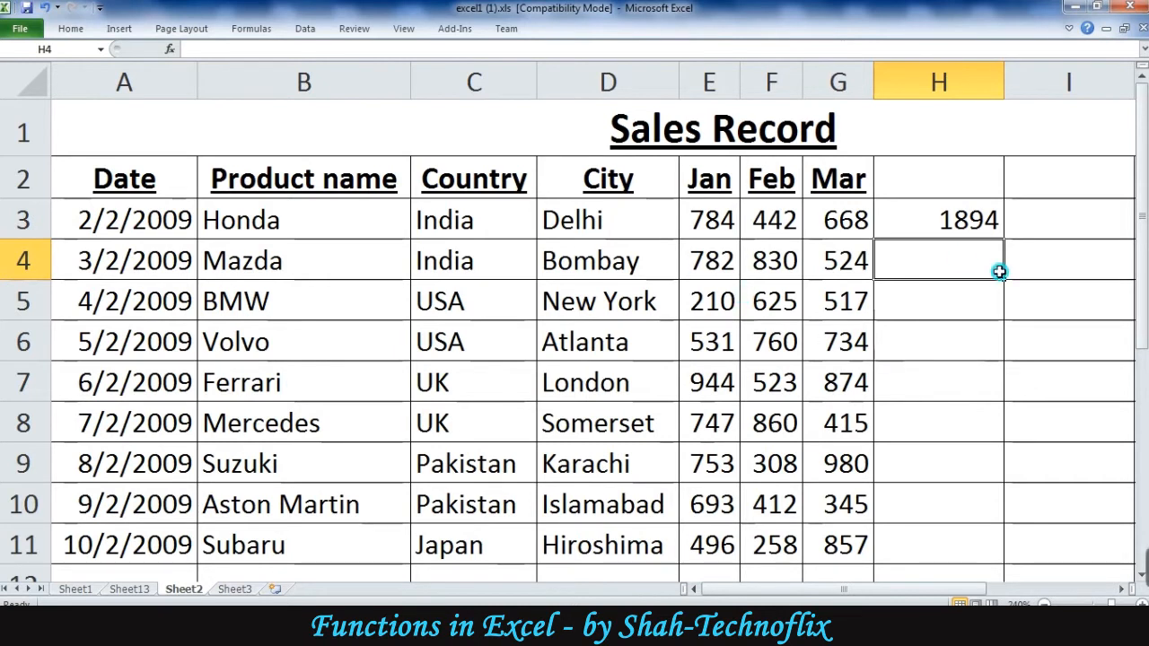
Fill the SUM formula from H3 down to H11, and undo that fill.
{"action": "left_click", "coordinate": [941, 220]}
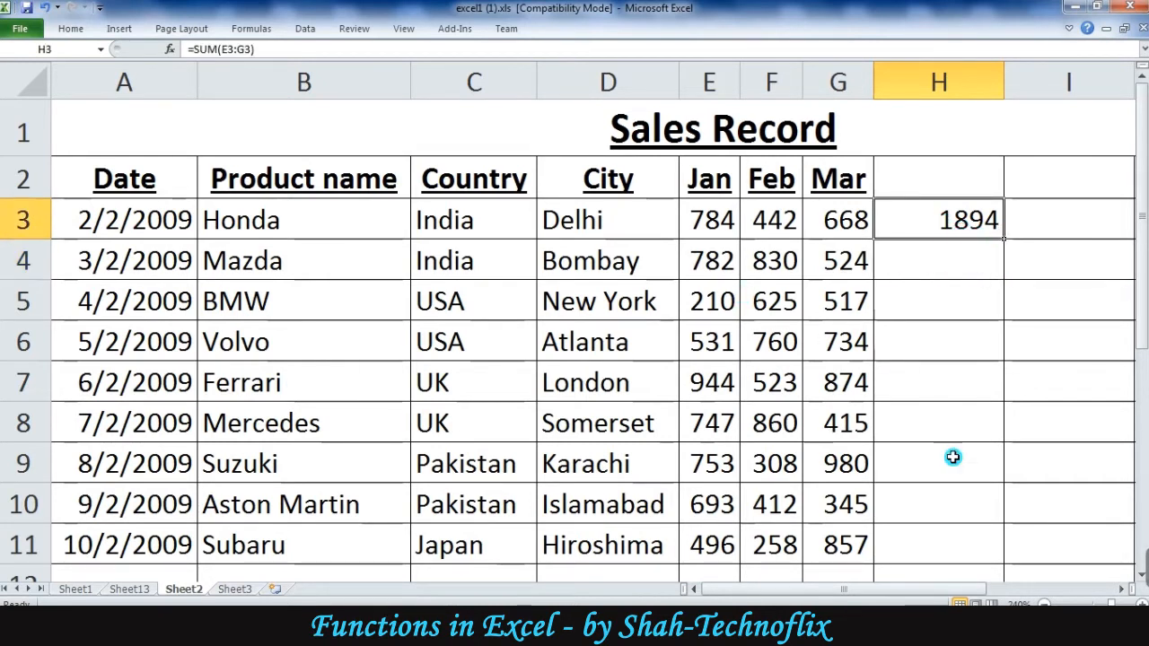
{"action": "double_click", "coordinate": [1003, 238]}
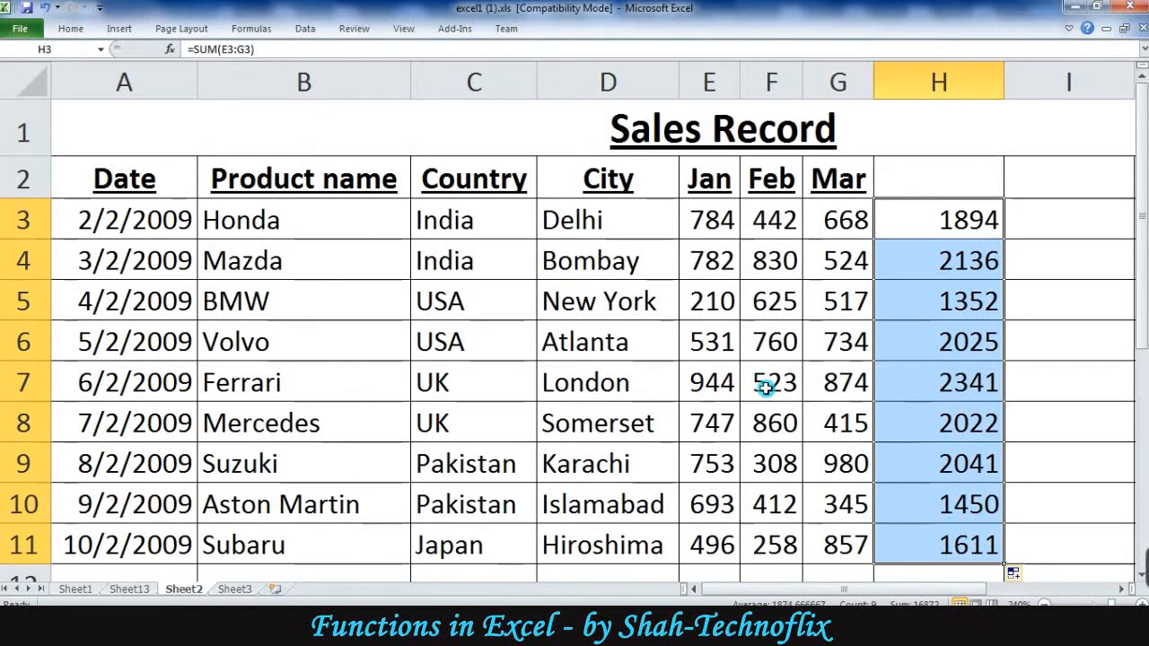
{"action": "left_click", "coordinate": [1073, 326]}
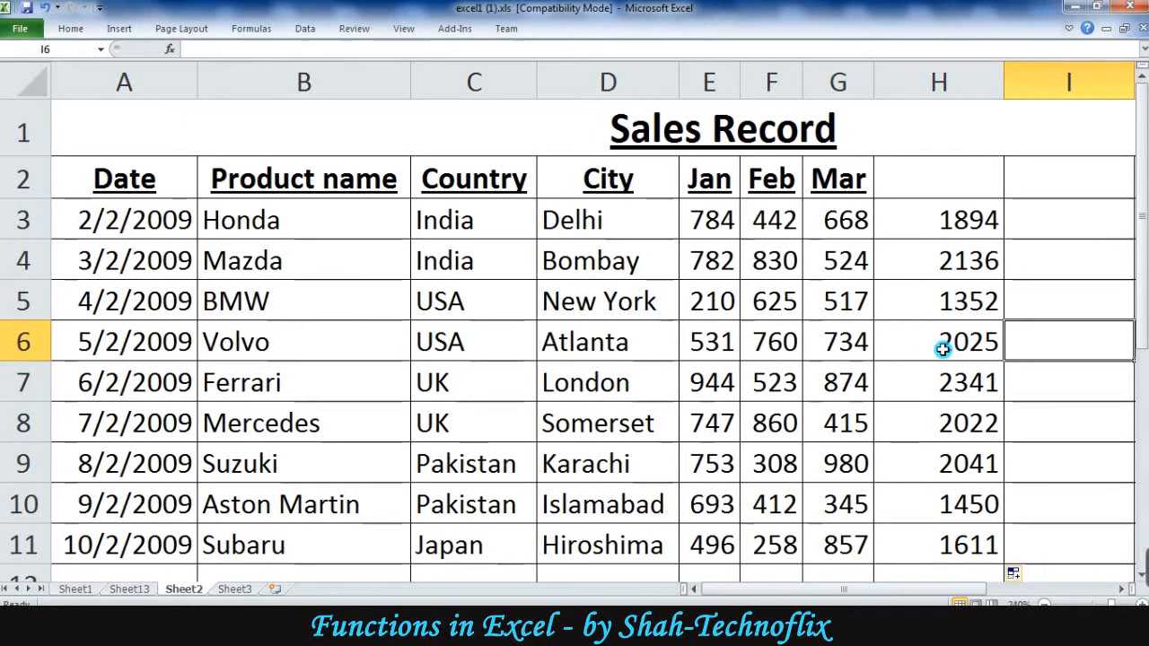
{"action": "key", "text": "ctrl+z"}
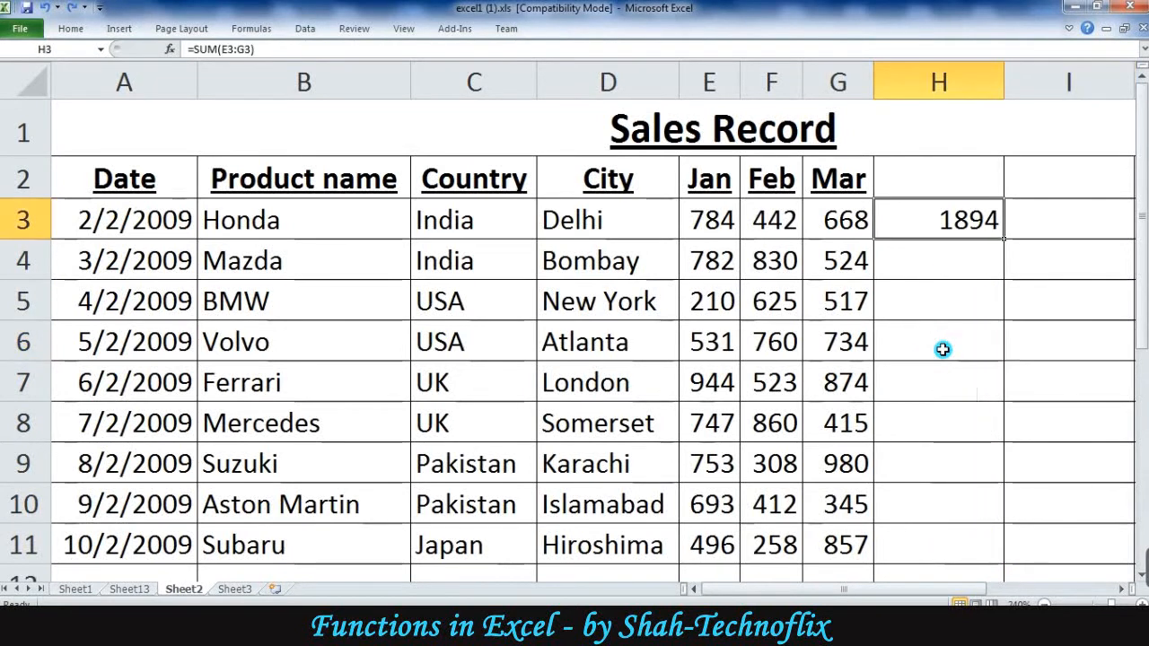
Examine the relative cell references in H3's SUM formula without changing it.
{"action": "left_click", "coordinate": [933, 215]}
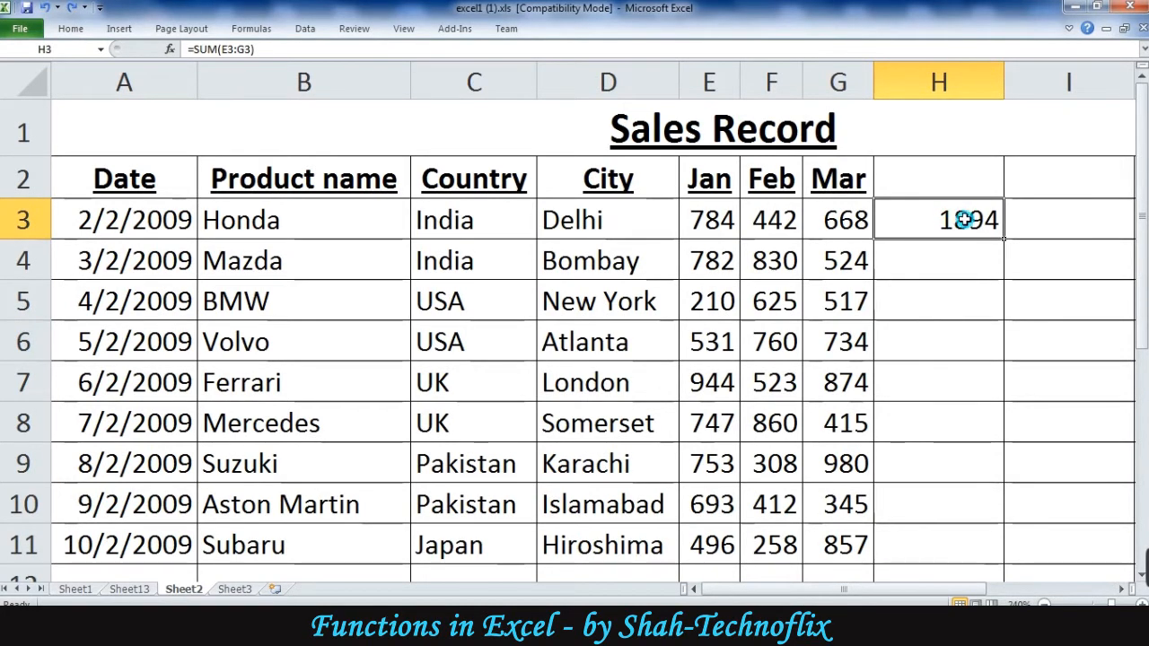
{"action": "double_click", "coordinate": [969, 222]}
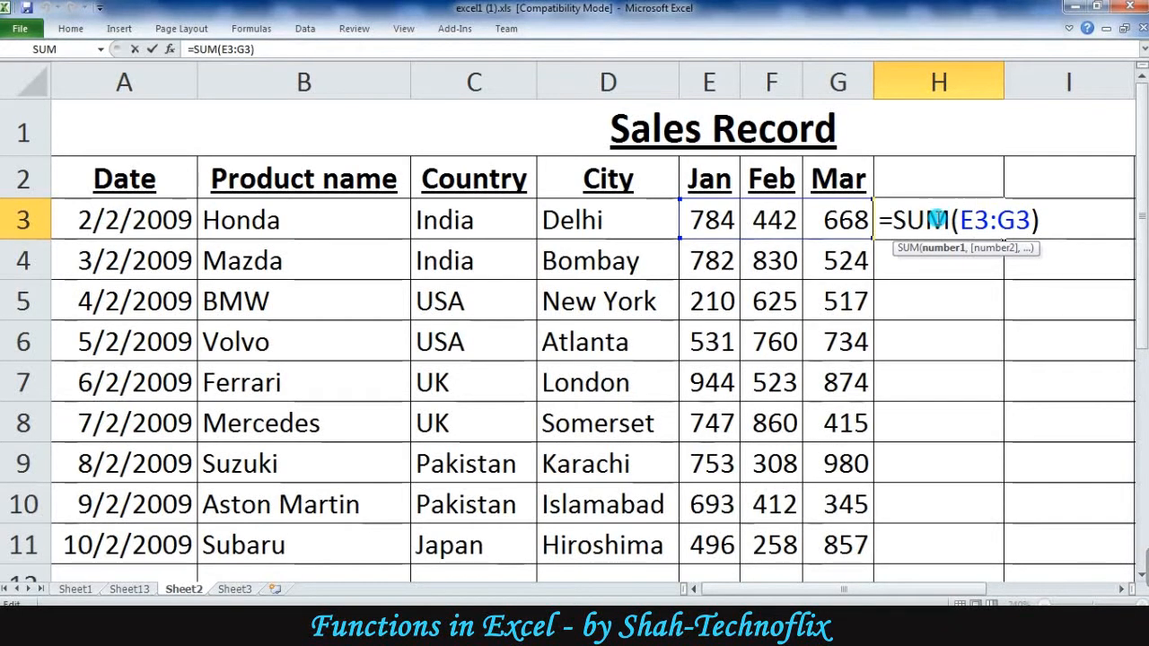
{"action": "left_click", "coordinate": [900, 303]}
{"action": "left_click", "coordinate": [952, 218]}
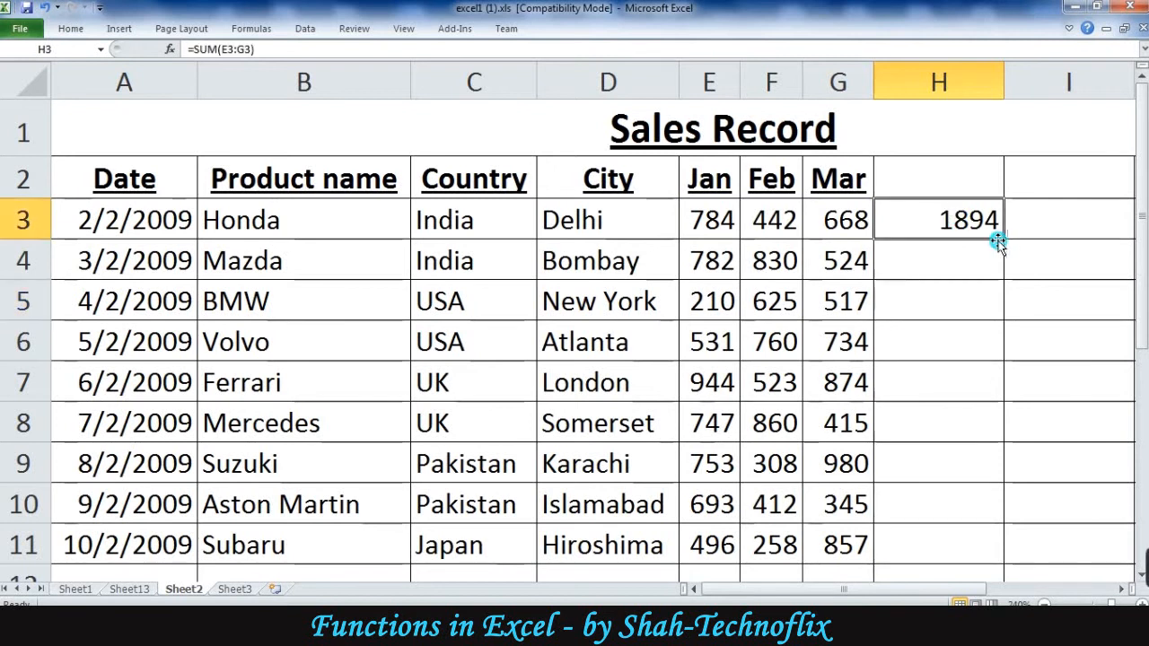
Copy the SUM formula from H3 down to H4 and inspect the copied formula's cell references.
{"action": "left_click_drag", "start_coordinate": [997, 238], "coordinate": [998, 273]}
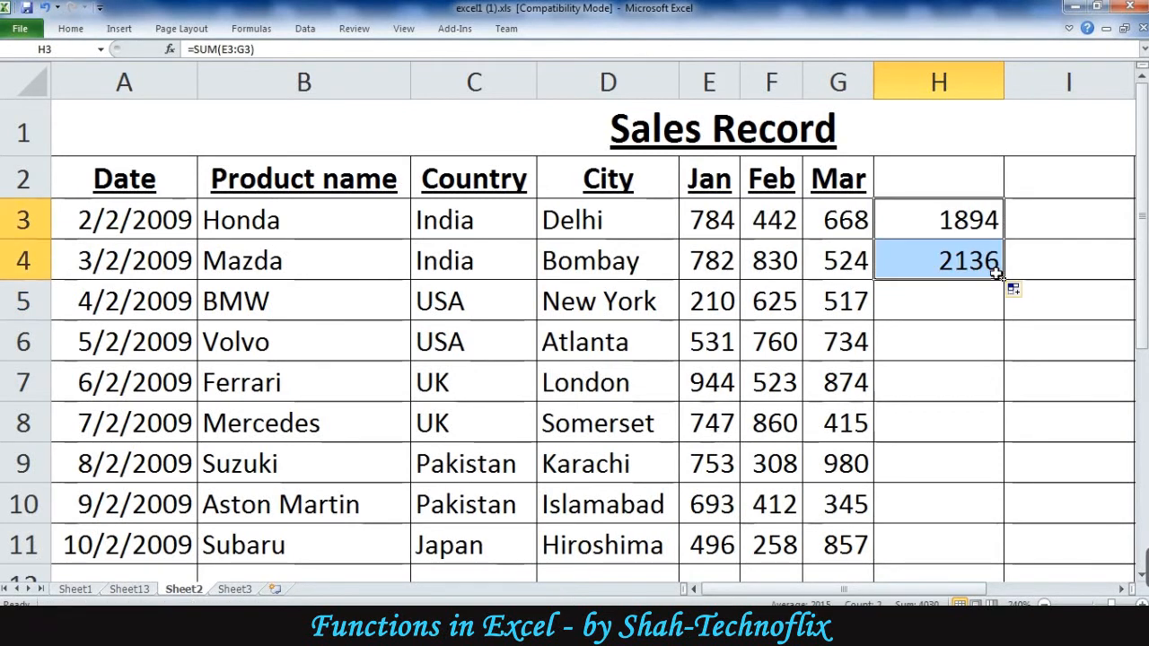
{"action": "left_click", "coordinate": [918, 262]}
{"action": "double_click", "coordinate": [918, 262]}
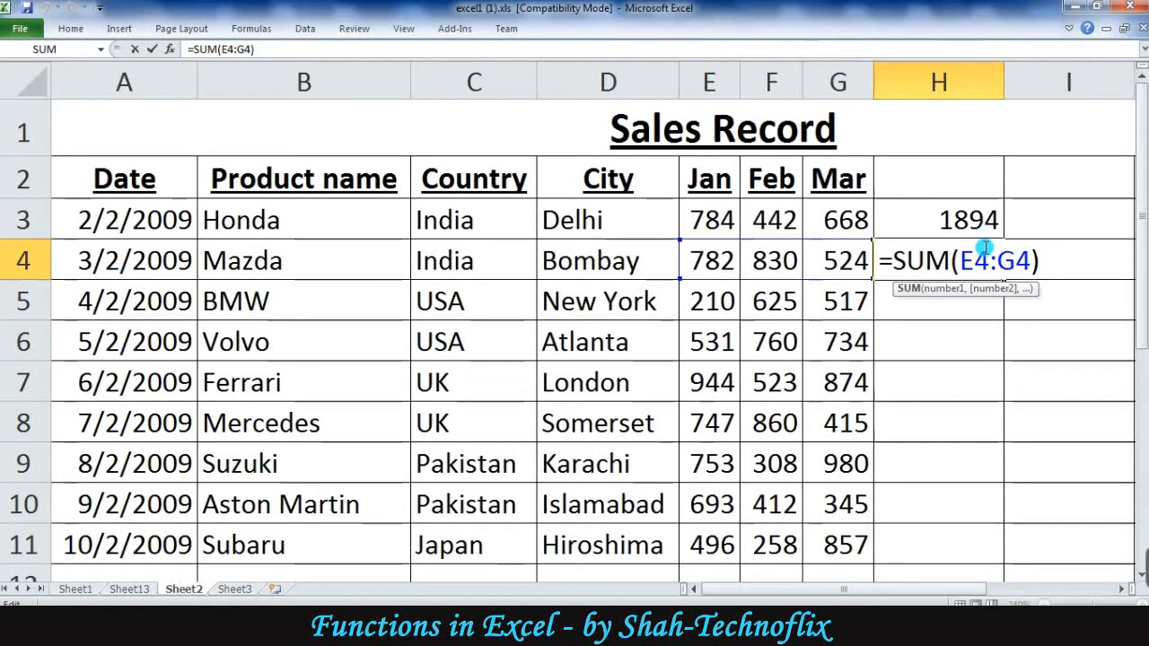
{"action": "left_click", "coordinate": [934, 340]}
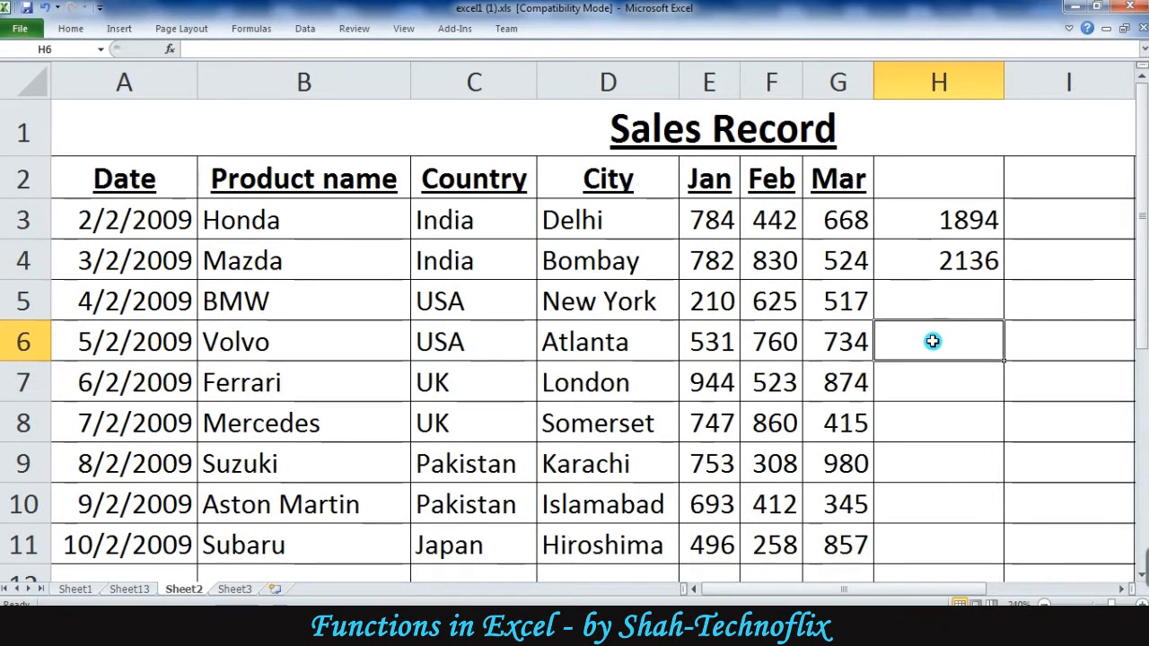
Clear the copied SUM formula from H4 and go back to H3.
{"action": "left_click", "coordinate": [934, 275]}
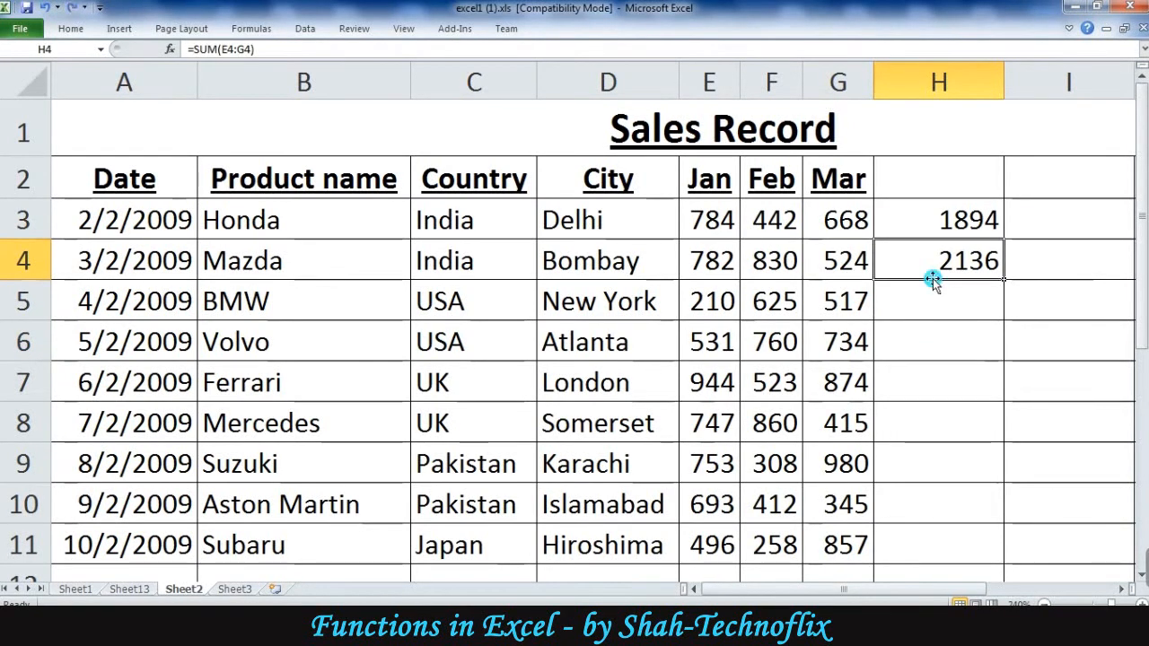
{"action": "key", "text": "Delete"}
{"action": "key", "text": "Up"}
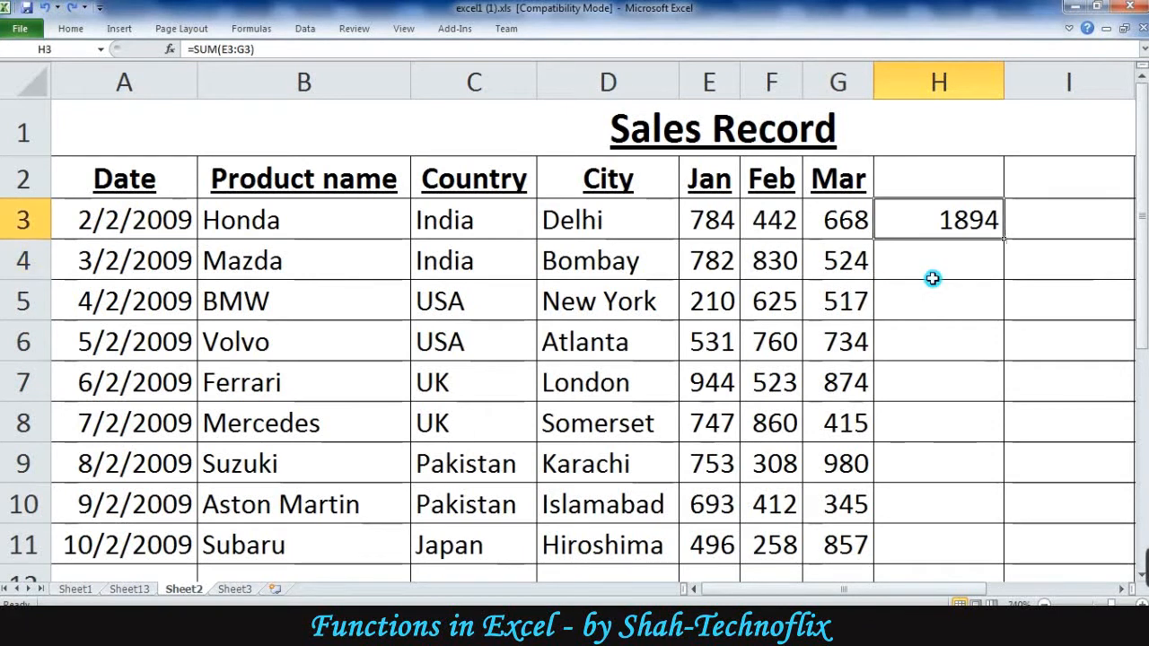
Make the references in H3's formula absolute so that it reads =SUM($E$3:$G$3).
{"action": "double_click", "coordinate": [943, 220]}
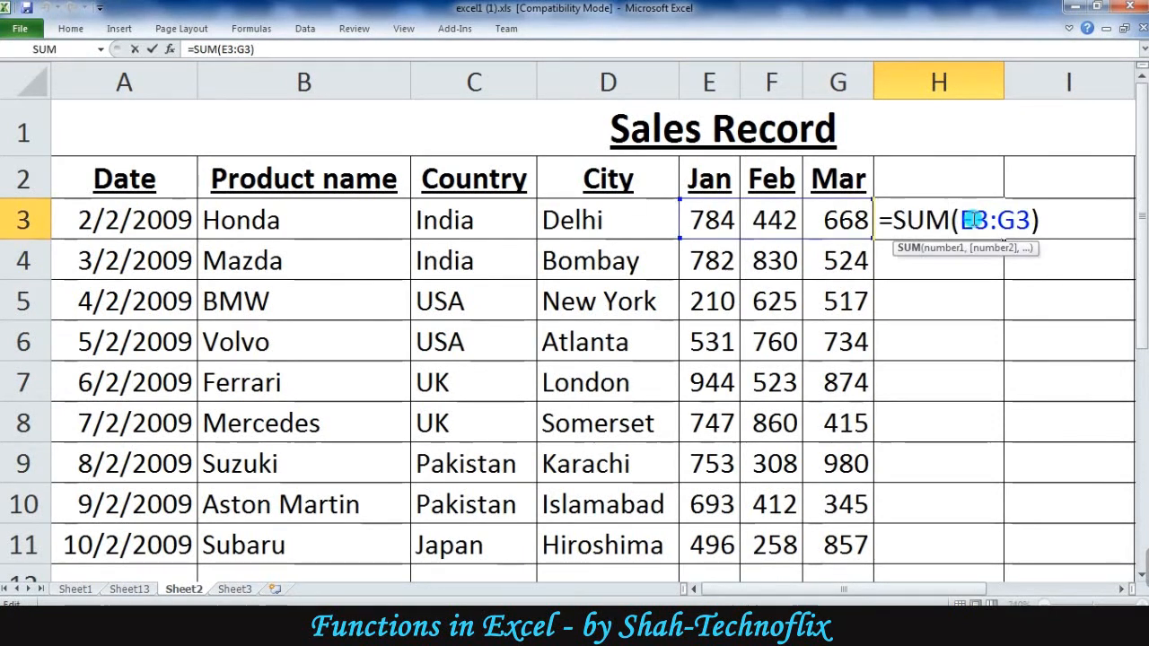
{"action": "left_click", "coordinate": [961, 220]}
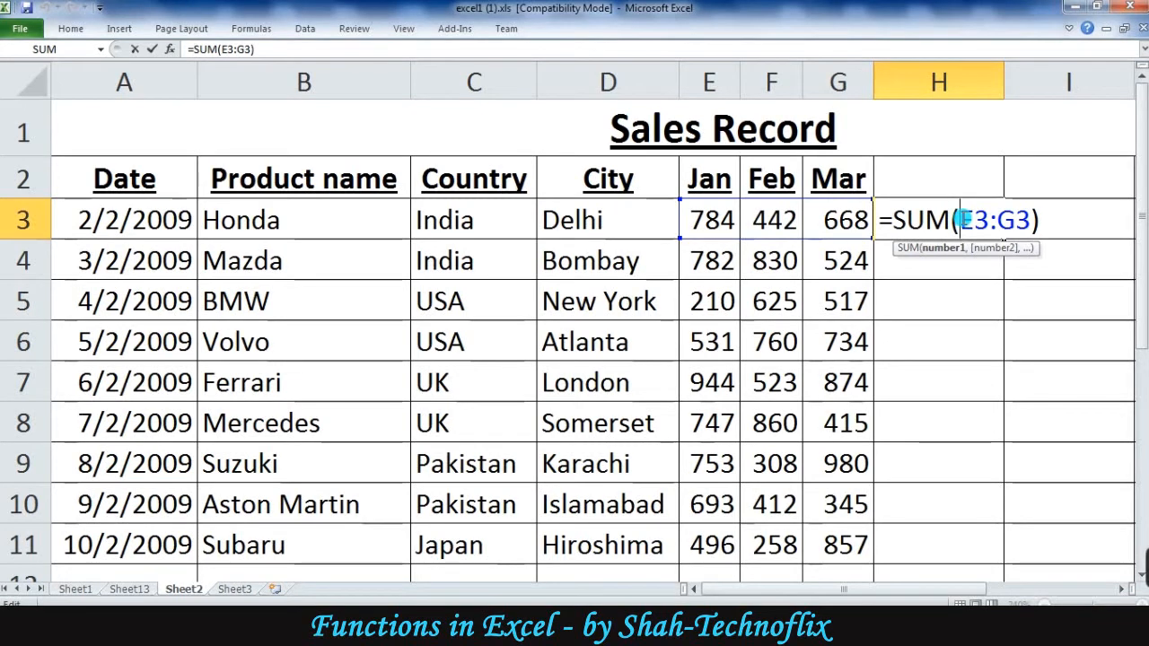
{"action": "type", "text": "$"}
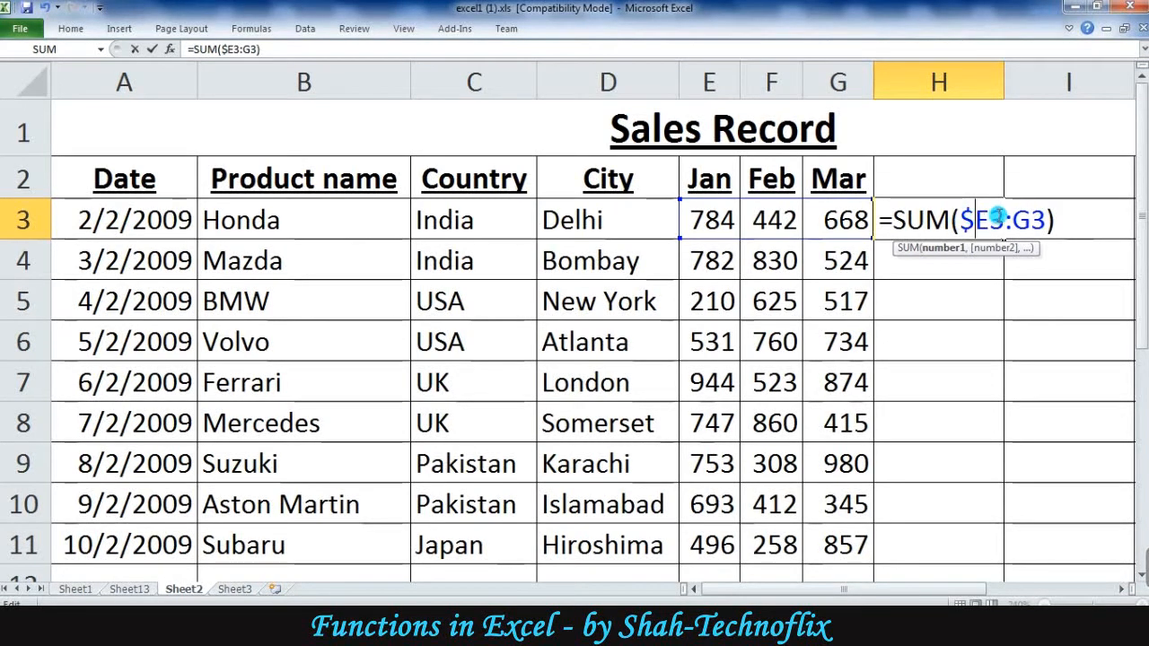
{"action": "left_click", "coordinate": [994, 218]}
{"action": "type", "text": "$"}
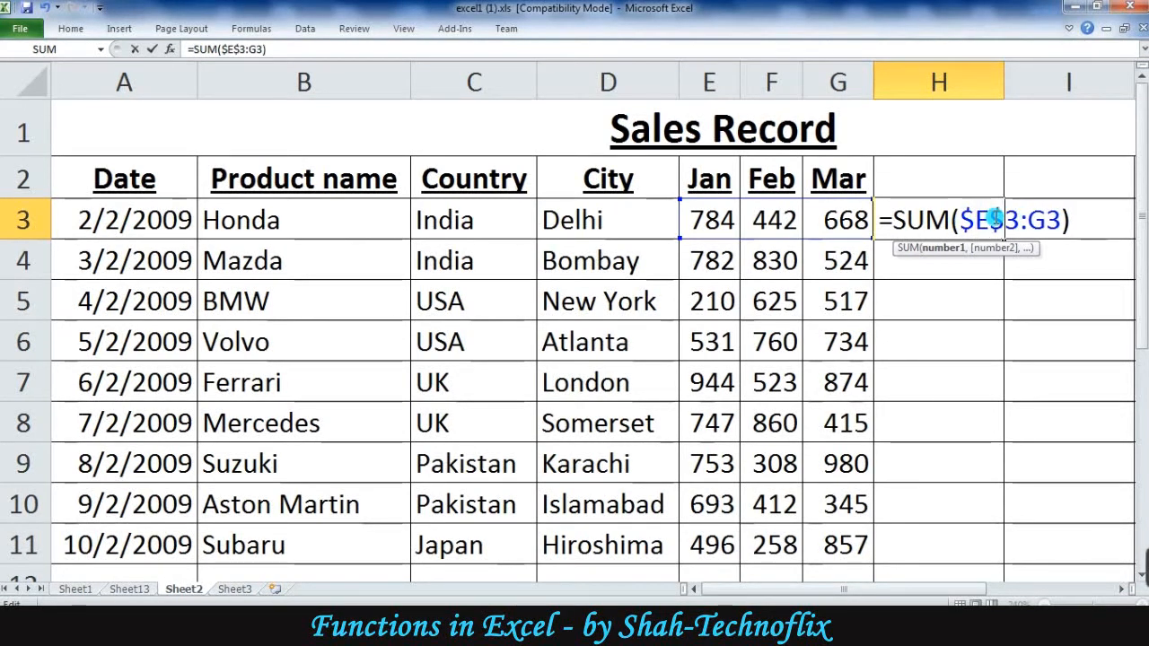
{"action": "left_click", "coordinate": [1029, 219]}
{"action": "type", "text": "$"}
{"action": "left_click", "coordinate": [1062, 219]}
{"action": "type", "text": "$"}
{"action": "key", "text": "Return"}
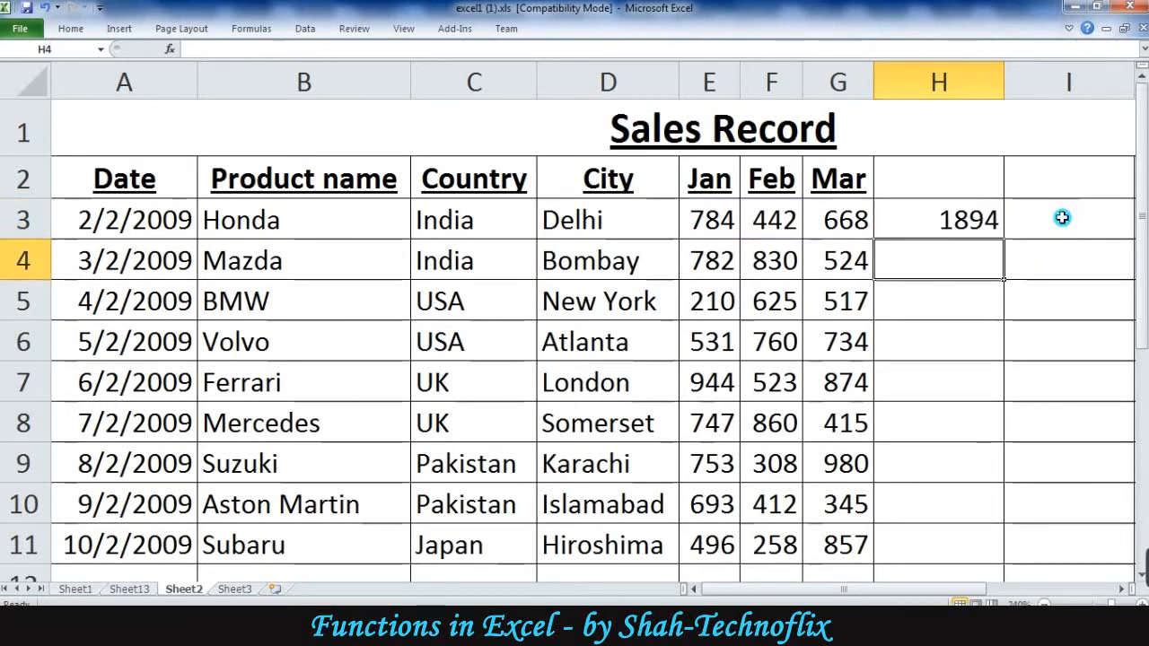
Fill the absolute-reference SUM formula from H3 down to H6 and inspect the copy in H4.
{"action": "left_click", "coordinate": [958, 223]}
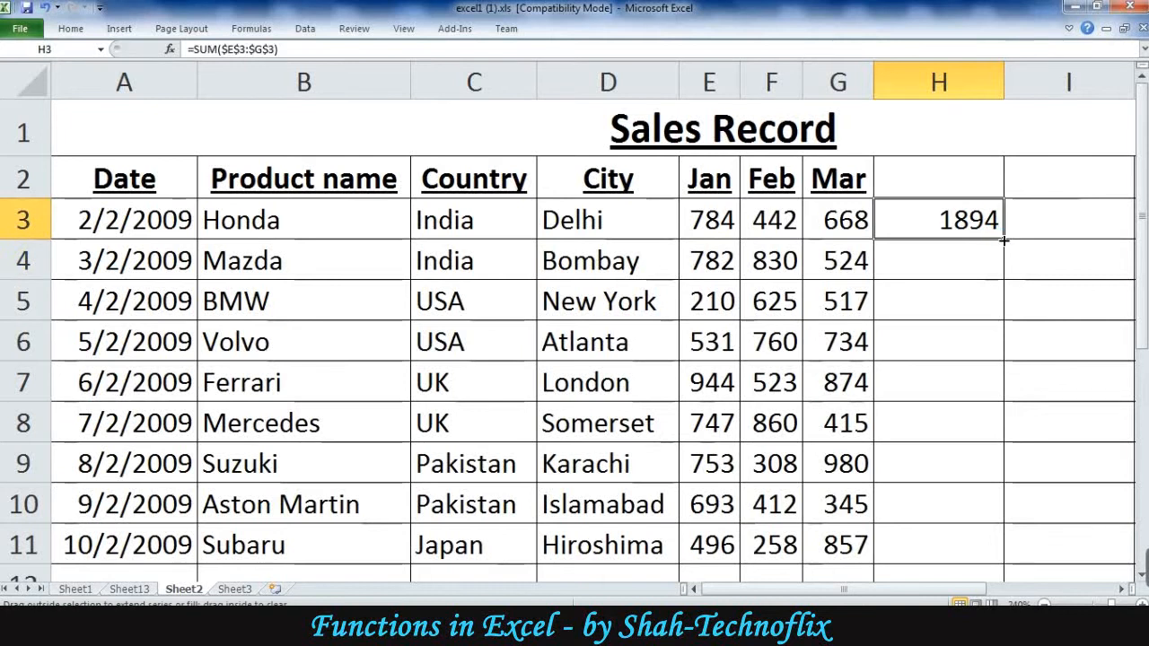
{"action": "left_click_drag", "start_coordinate": [1004, 241], "coordinate": [1006, 362]}
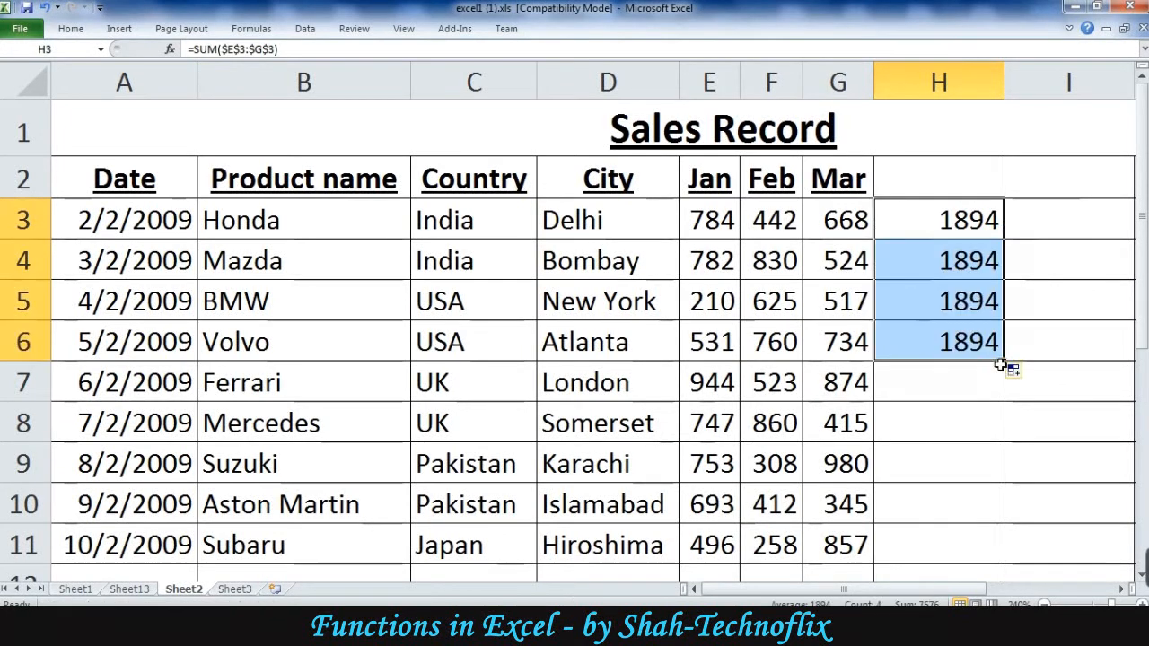
{"action": "left_click", "coordinate": [967, 266]}
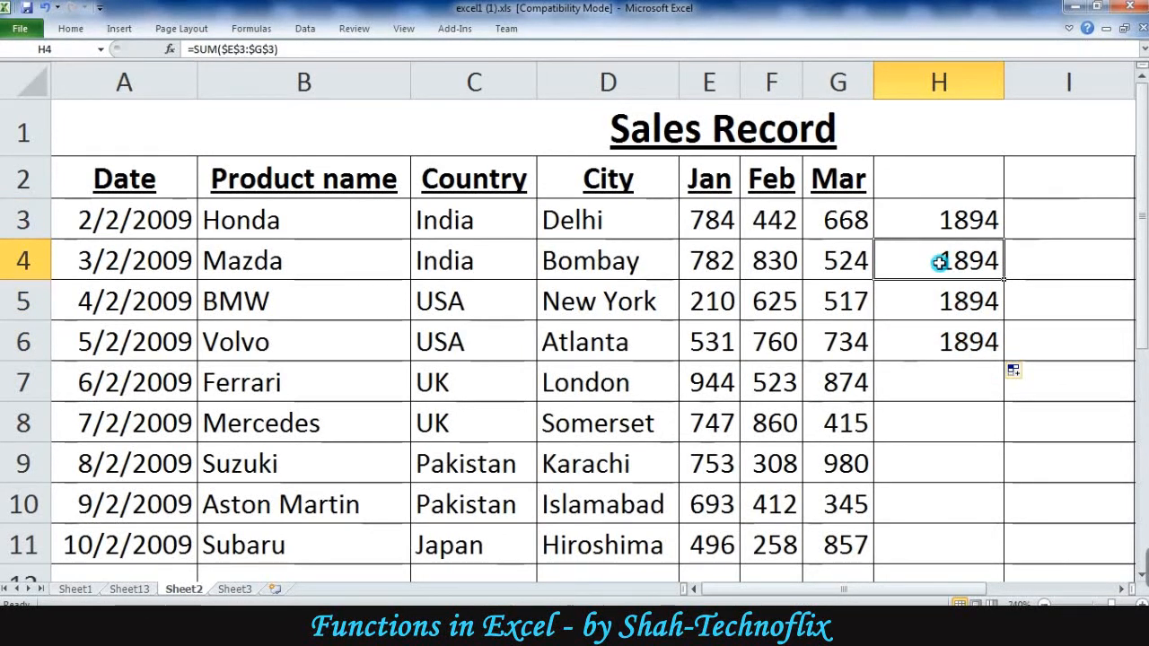
{"action": "double_click", "coordinate": [939, 262]}
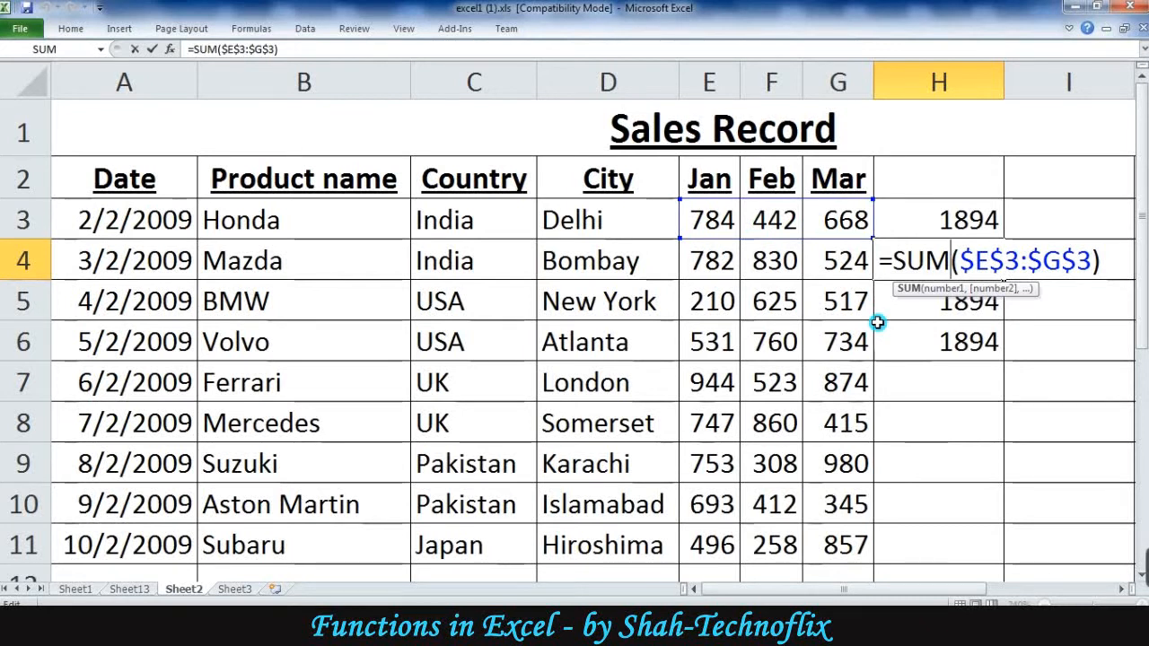
{"action": "key", "text": "ctrl+Return"}
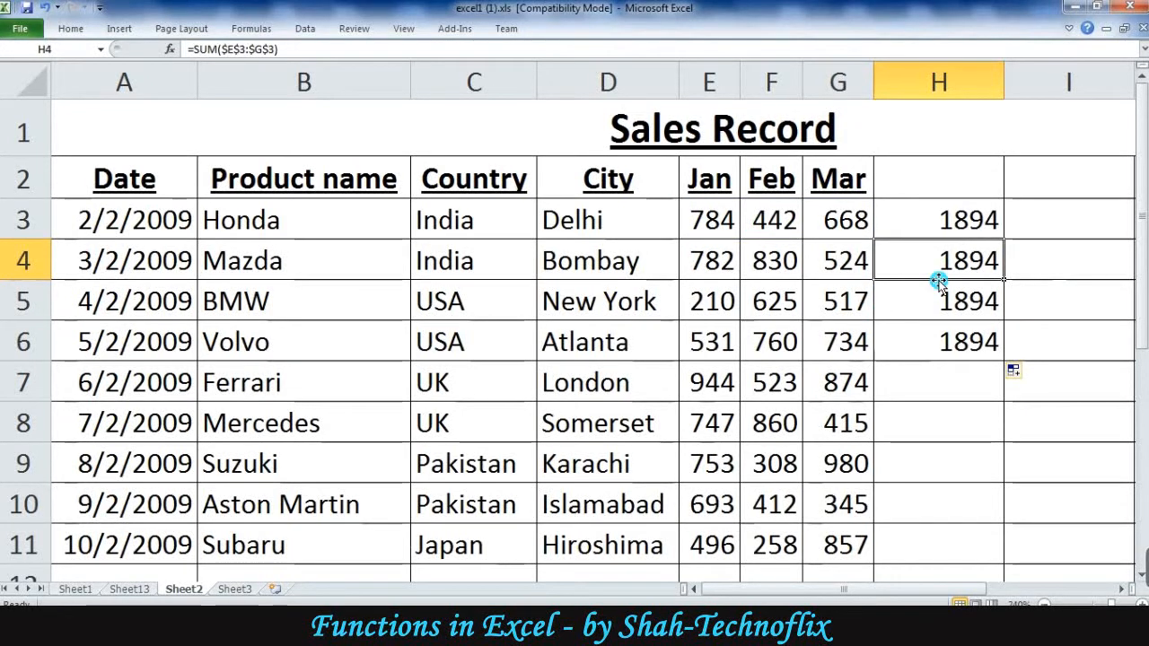
Clear the copied formulas from H4:H6.
{"action": "key", "text": "shift+Down"}
{"action": "key", "text": "shift+Down"}
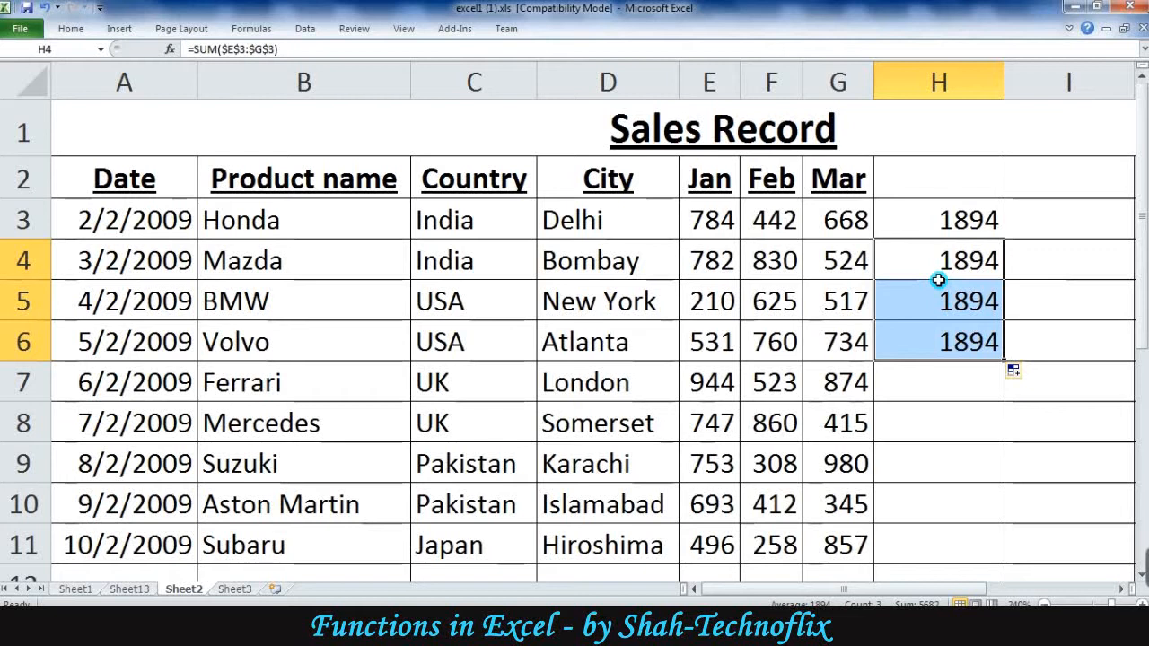
{"action": "key", "text": "Delete"}
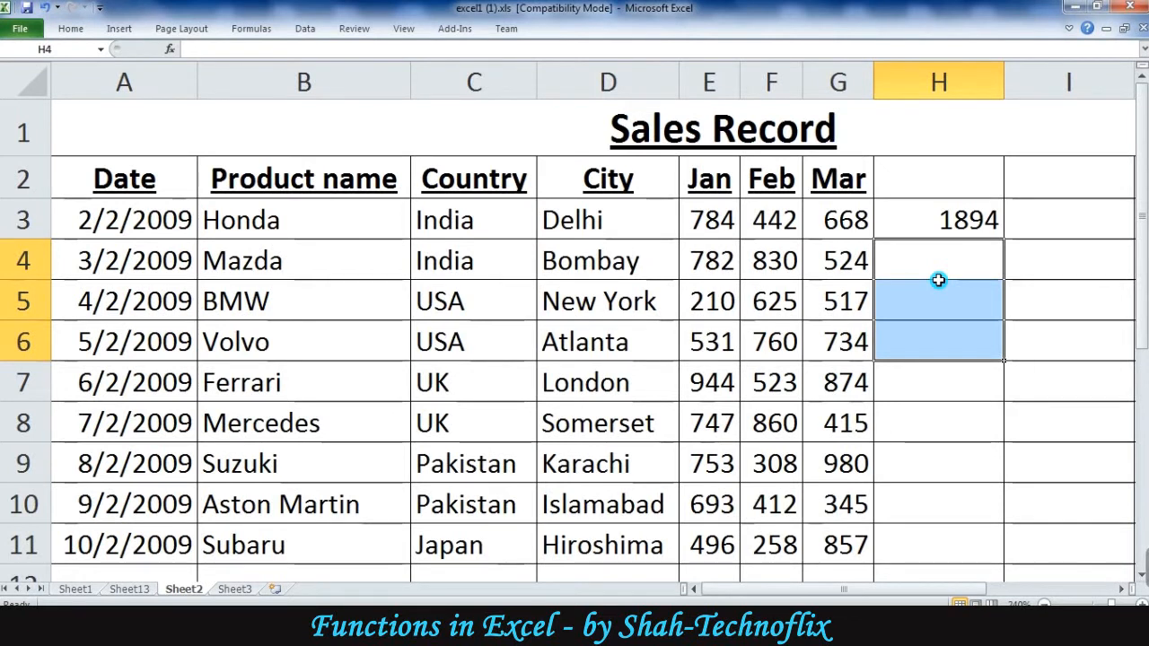
Replace the contents of H3 with the start of a PRODUCT function, =PRODUCT(.
{"action": "left_click", "coordinate": [931, 202]}
{"action": "type", "text": "Product"}
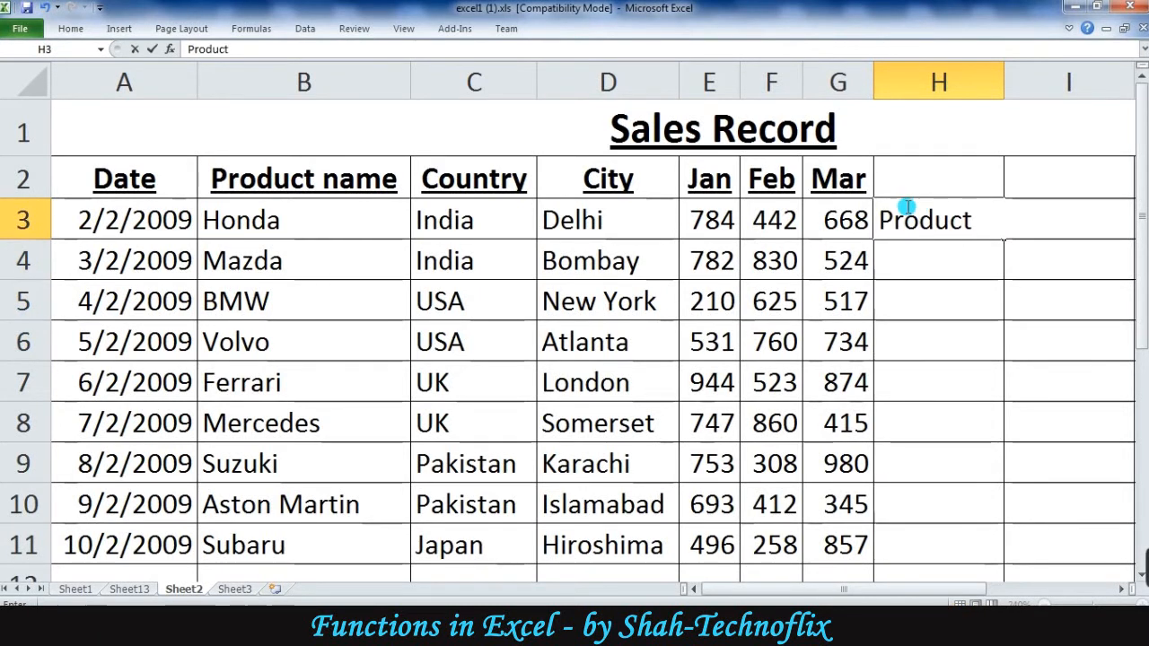
{"action": "left_click", "coordinate": [885, 218]}
{"action": "type", "text": "="}
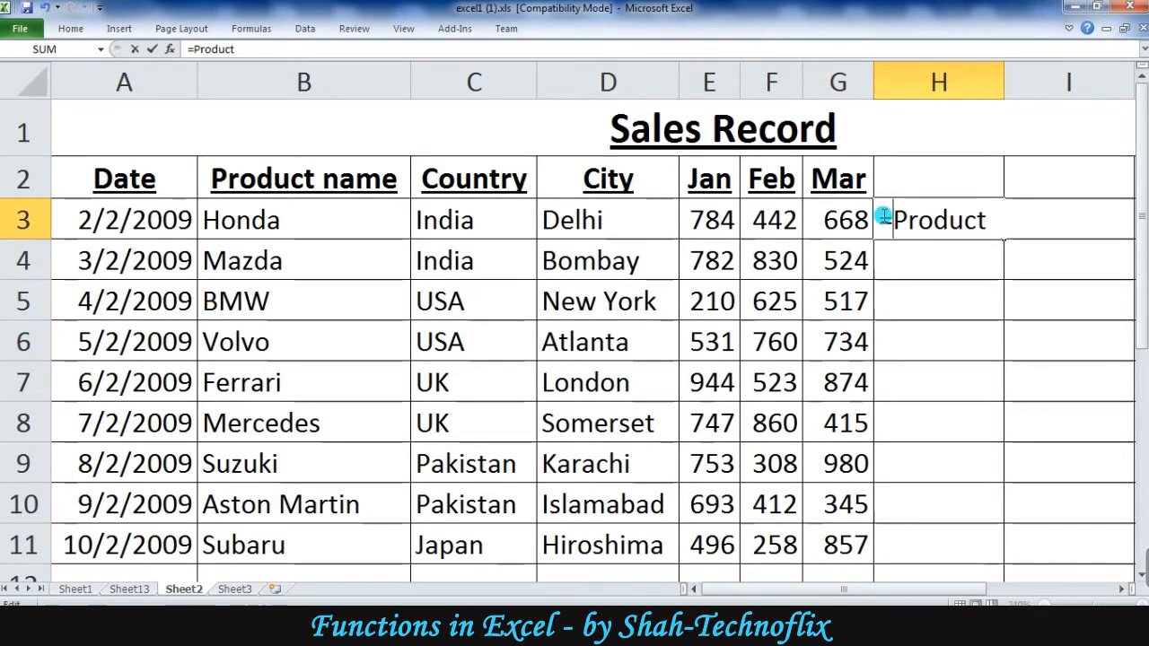
{"action": "left_click", "coordinate": [1002, 223]}
{"action": "key", "text": "BackSpace"}
{"action": "key", "text": "BackSpace"}
{"action": "key", "text": "BackSpace"}
{"action": "key", "text": "BackSpace"}
{"action": "key", "text": "BackSpace"}
{"action": "key", "text": "BackSpace"}
{"action": "key", "text": "BackSpace"}
{"action": "type", "text": "product"}
{"action": "key", "text": "Tab"}
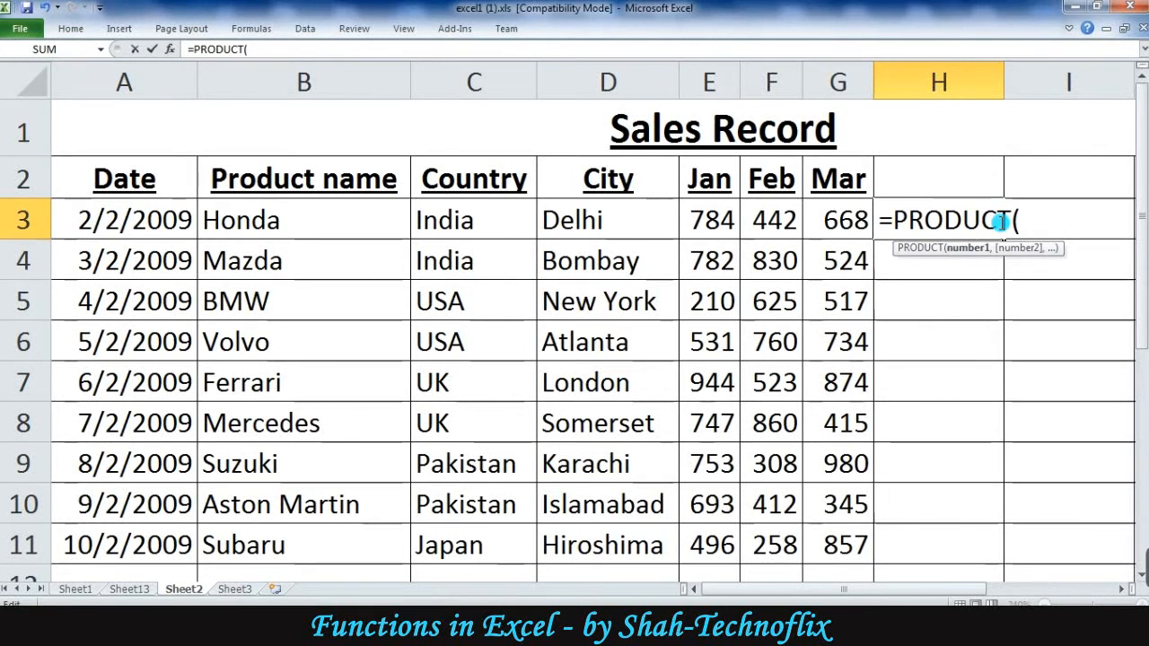
Give the PRODUCT function in H3 the range E3:G3 and enter the formula.
{"action": "left_click", "coordinate": [703, 220]}
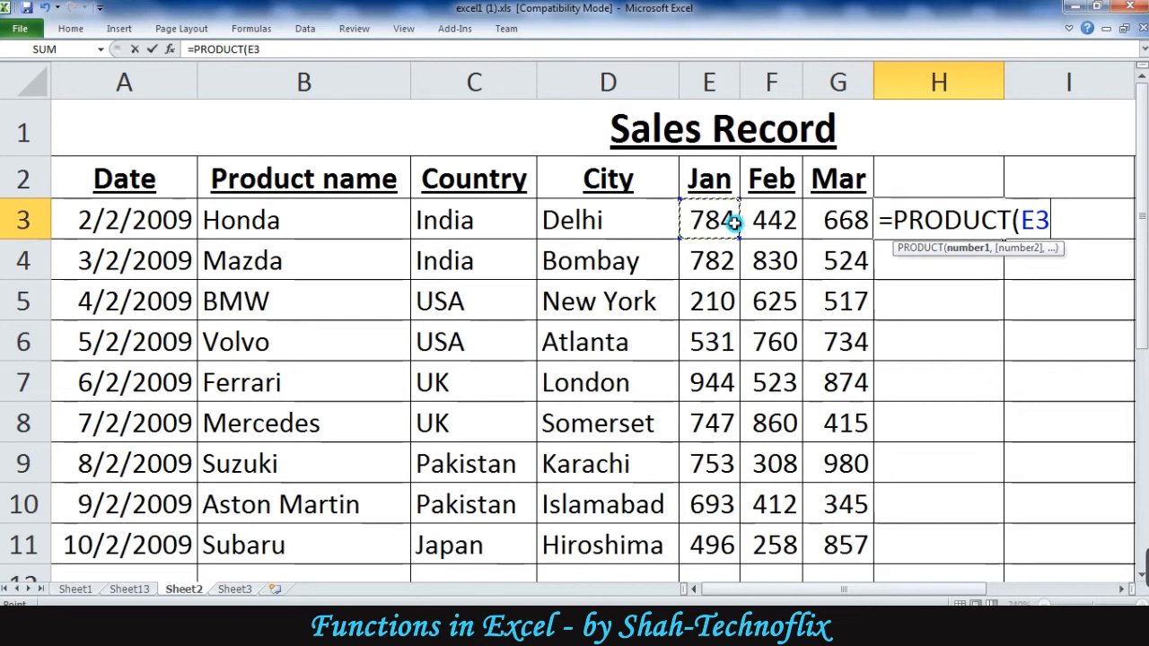
{"action": "key", "text": "F8"}
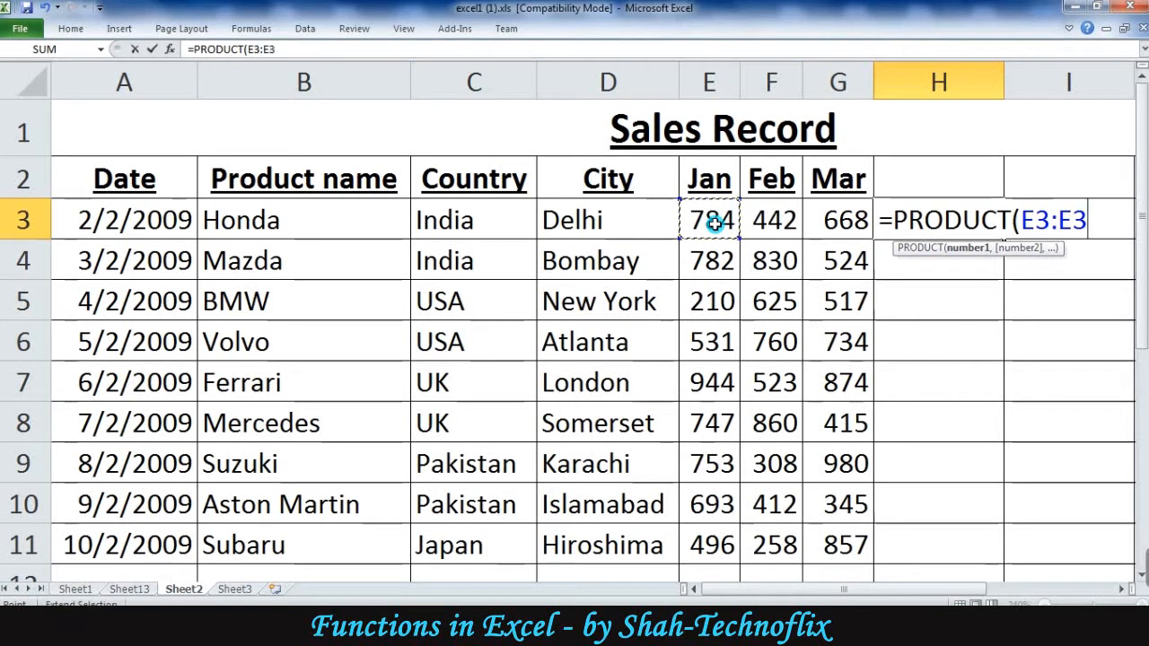
{"action": "left_click", "coordinate": [852, 215]}
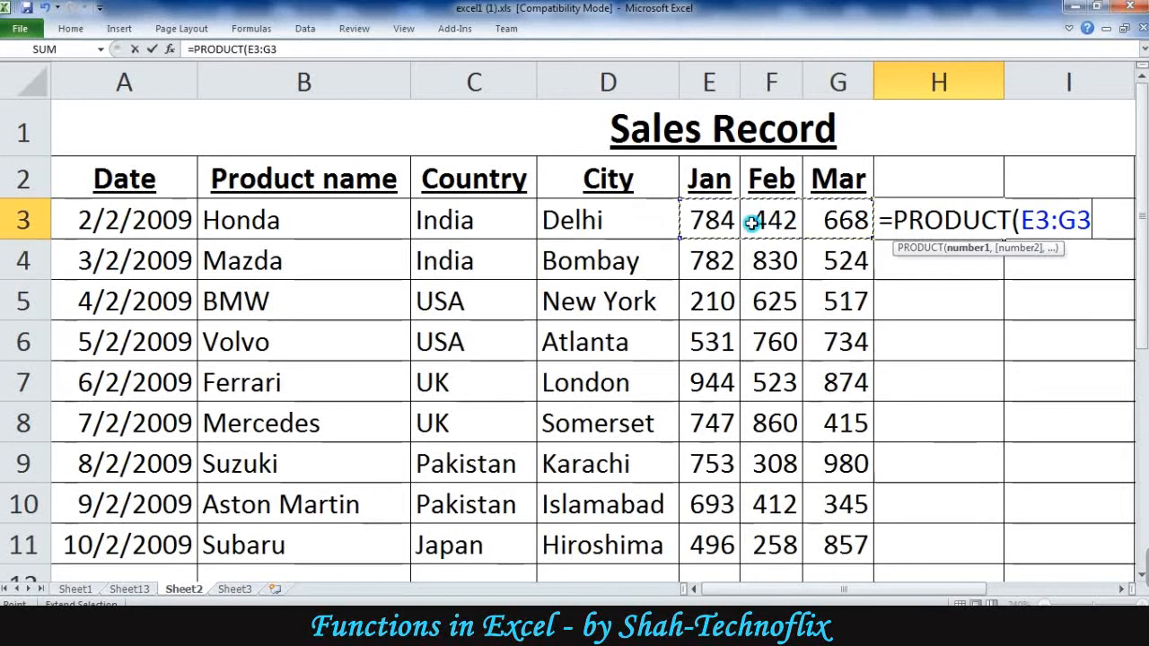
{"action": "key", "text": "Return"}
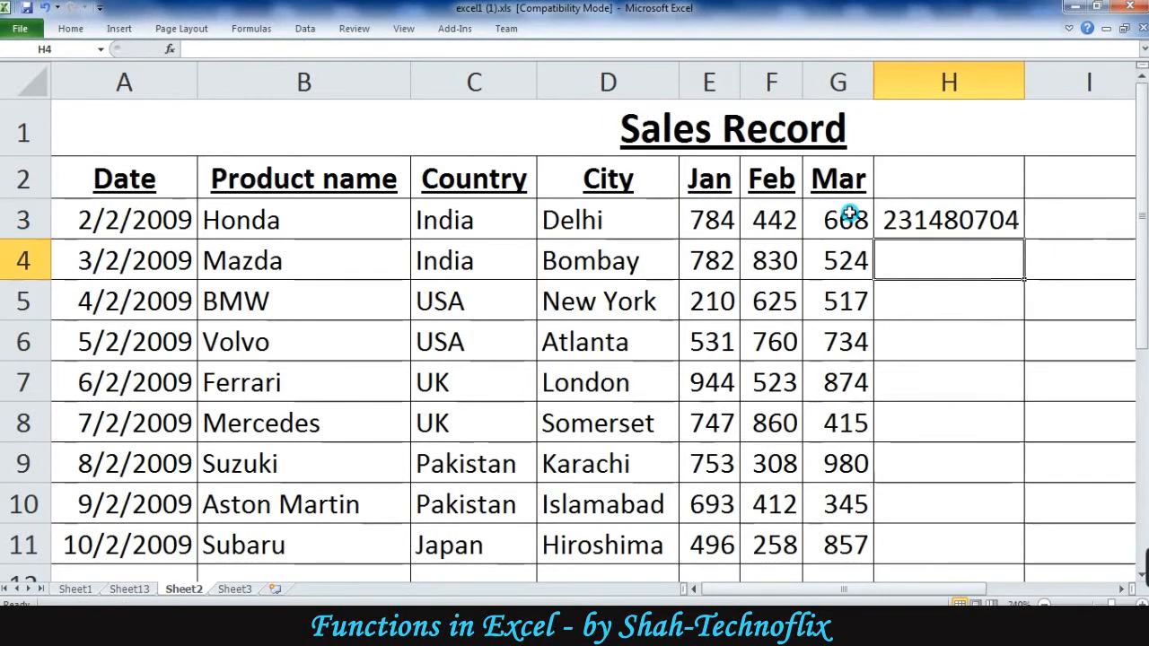
Clear the PRODUCT formula from H3 and calculate a square root there with =SQRT(81).
{"action": "left_click", "coordinate": [960, 223]}
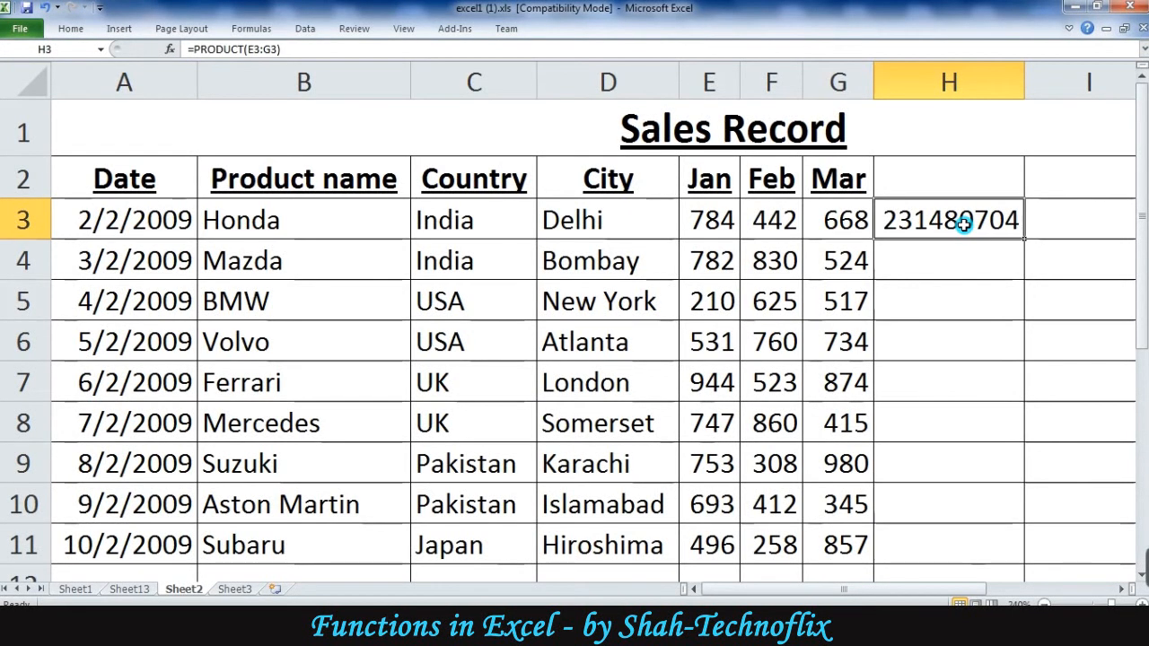
{"action": "key", "text": "Delete"}
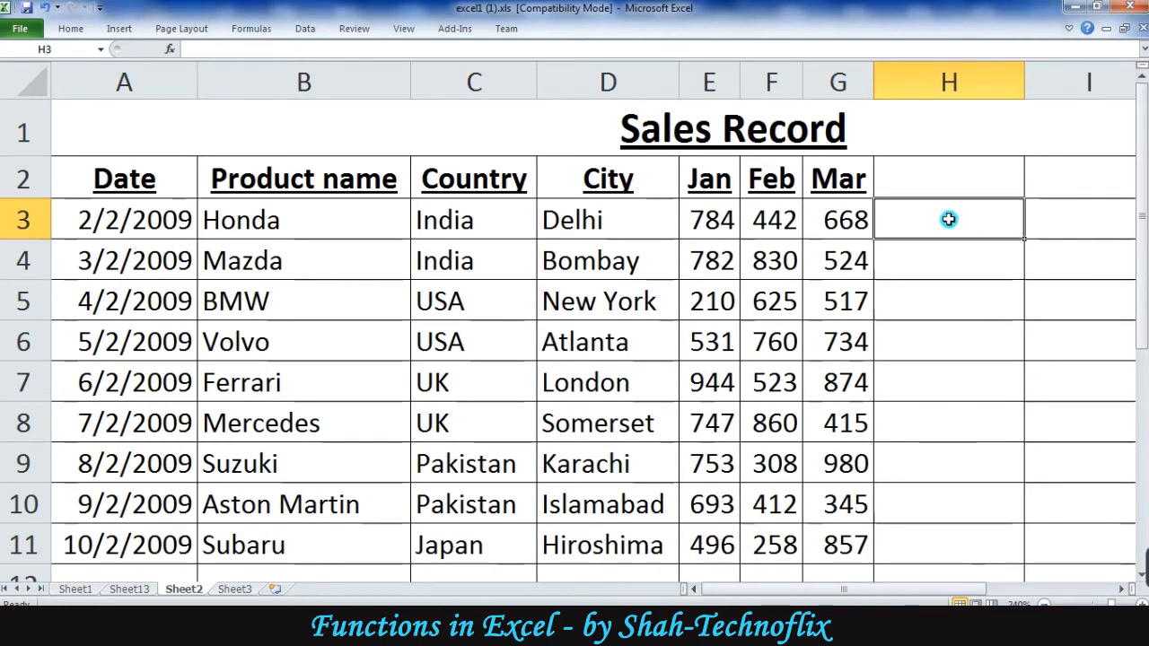
{"action": "type", "text": "=SQRT"}
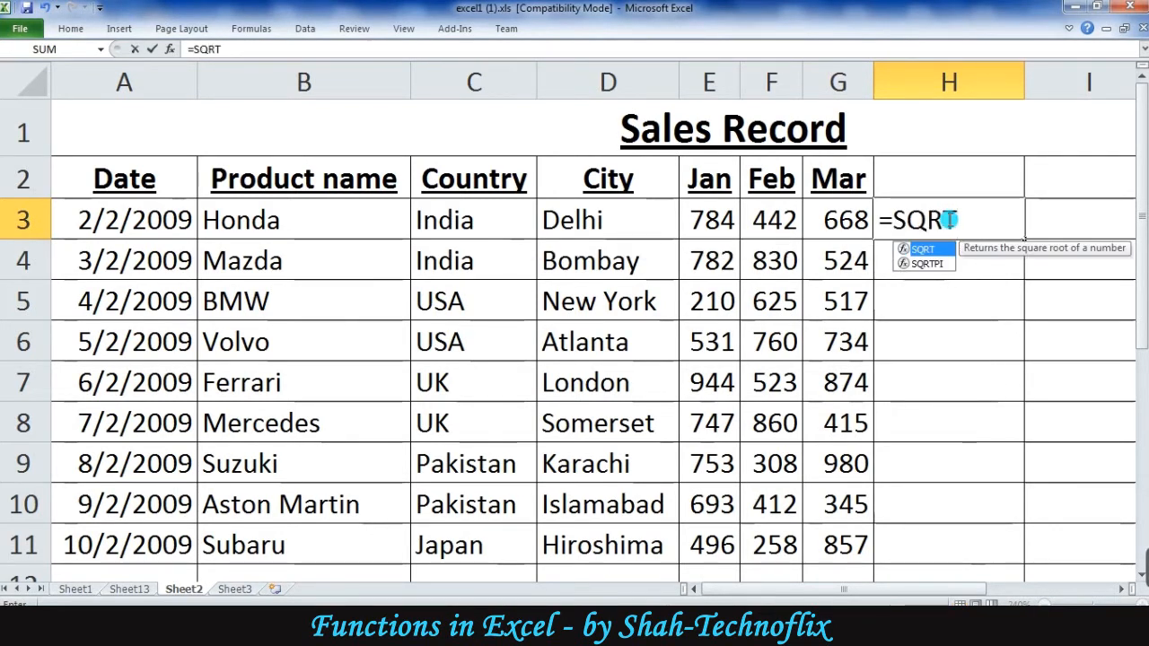
{"action": "type", "text": "(81)"}
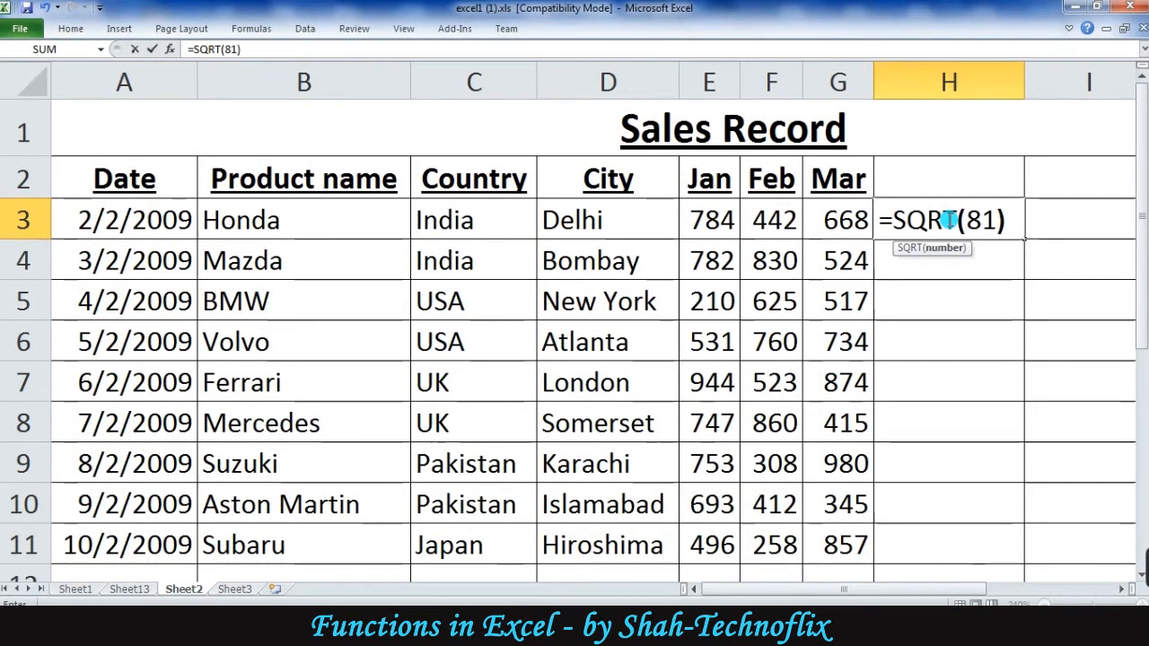
{"action": "key", "text": "Return"}
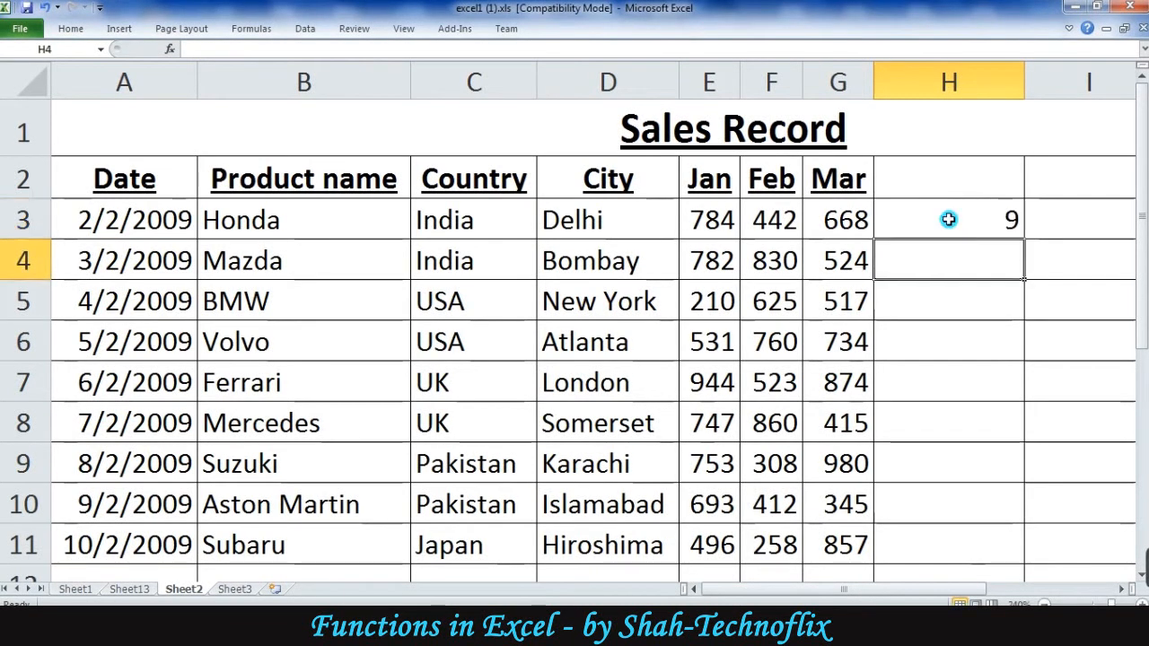
Overwrite H3 with =POWER(5,3) to raise 5 to the third power.
{"action": "left_click", "coordinate": [981, 218]}
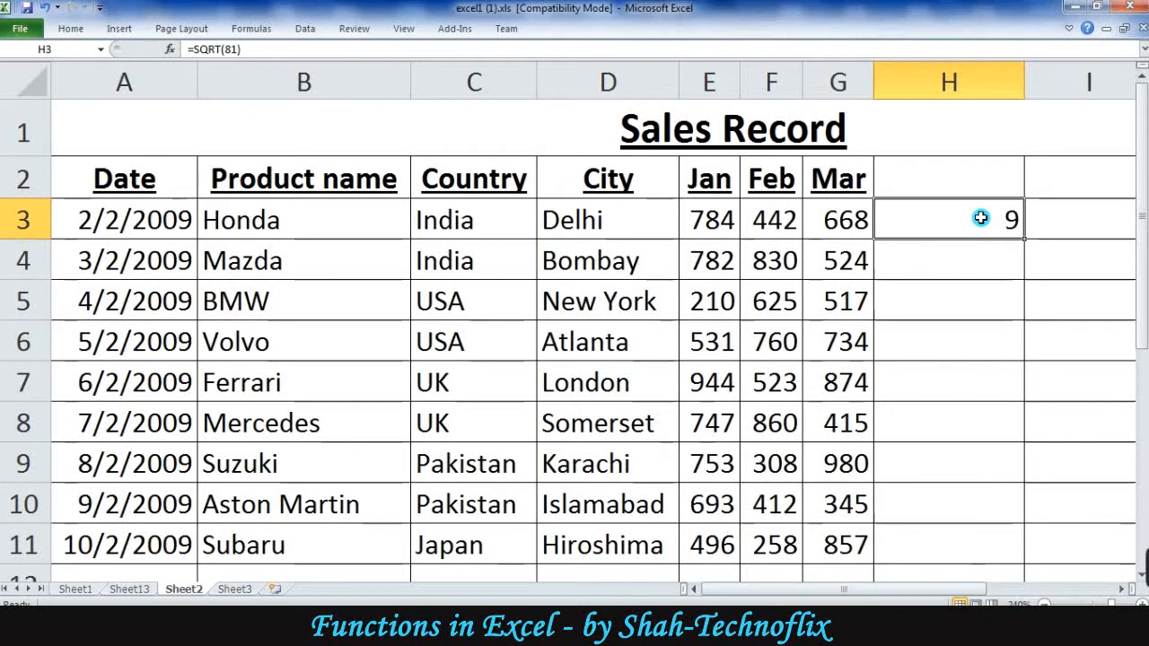
{"action": "type", "text": "="}
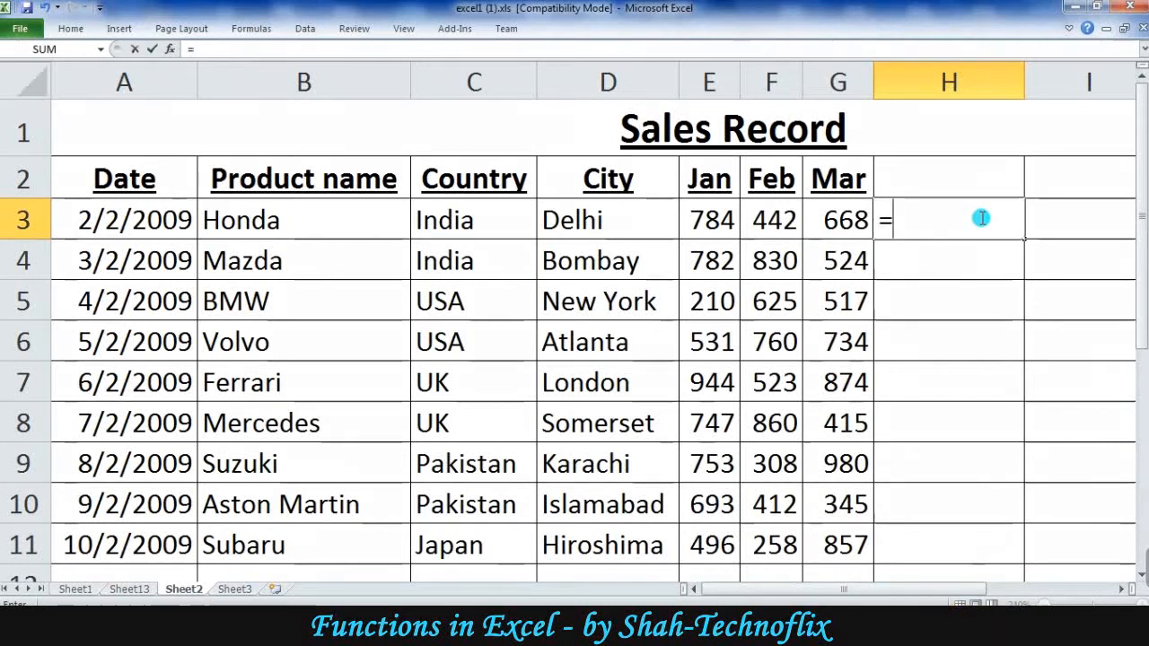
{"action": "type", "text": "Power"}
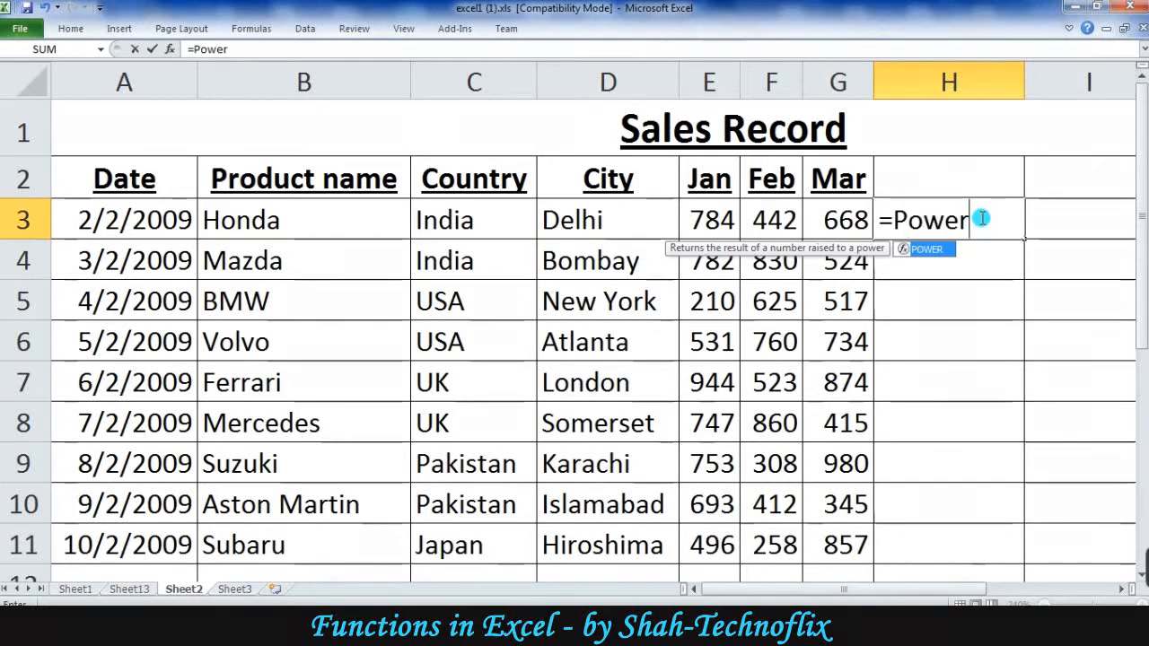
{"action": "type", "text": "("}
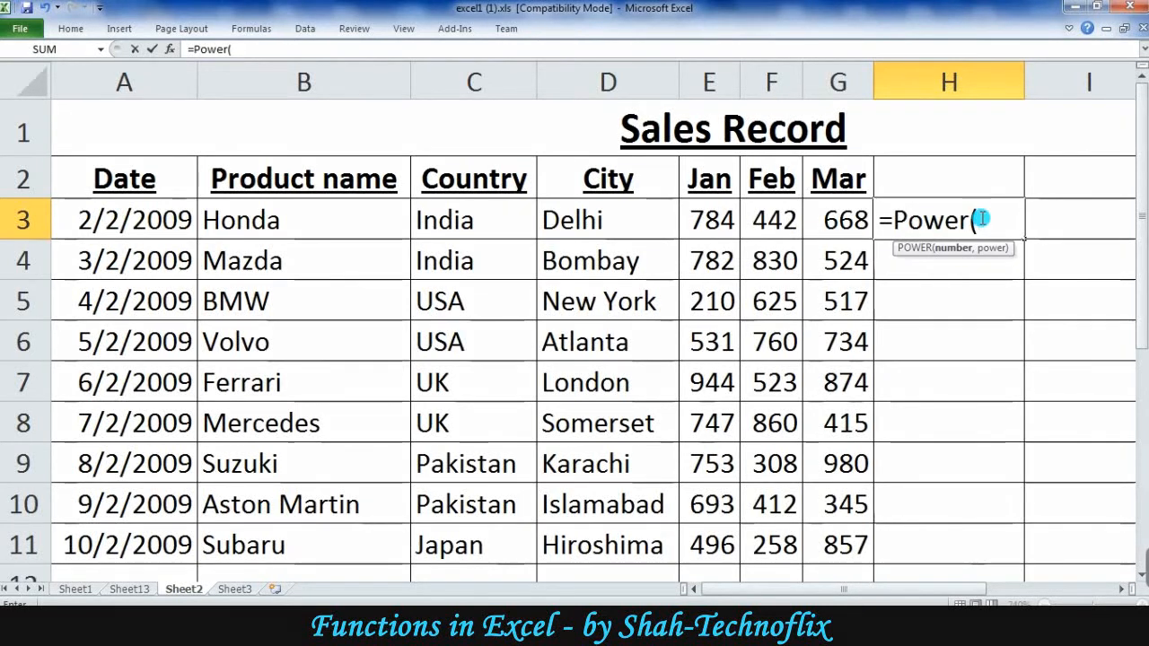
{"action": "type", "text": "5,3"}
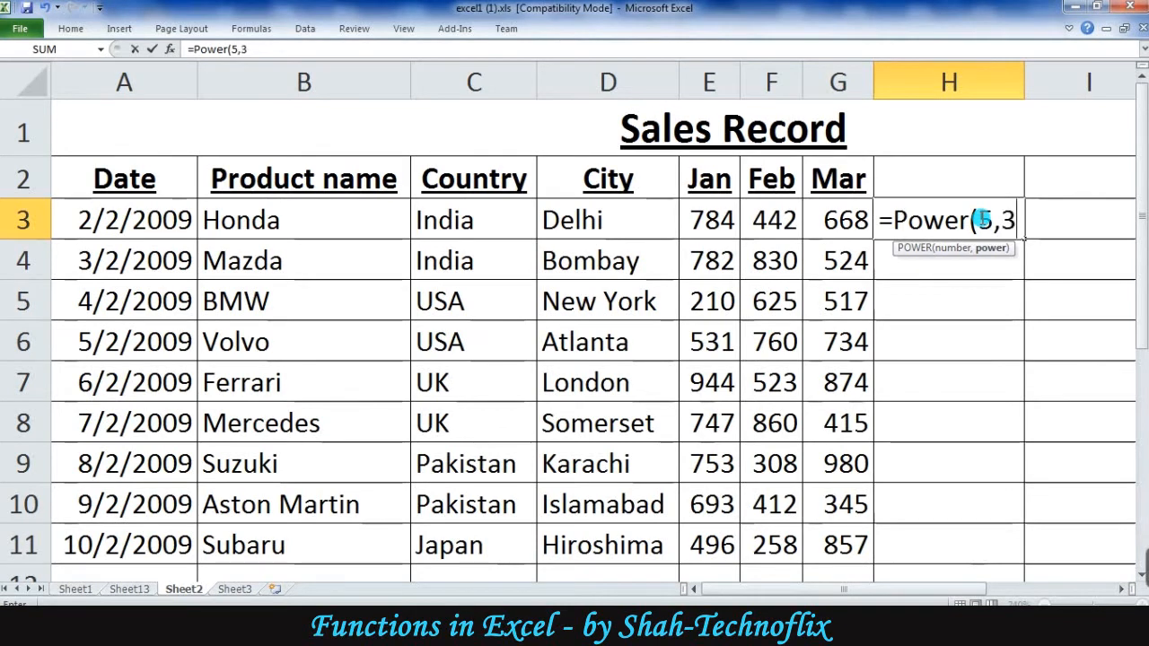
{"action": "type", "text": ")"}
{"action": "key", "text": "Return"}
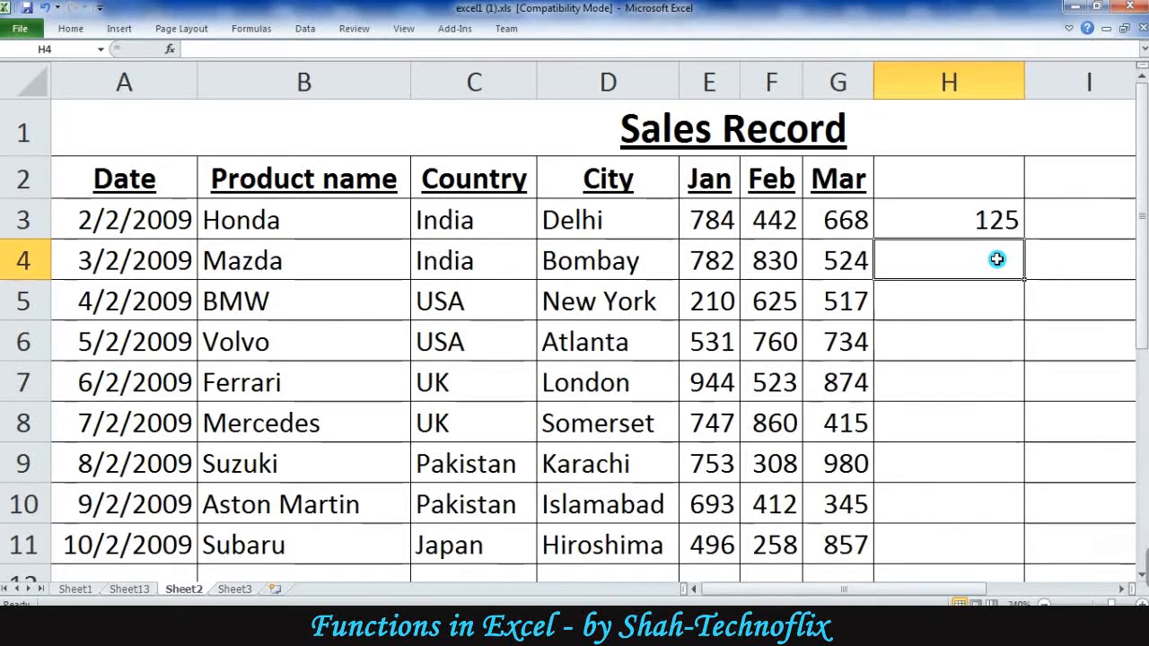
Clear the POWER formula from H3 and count the numeric cells in the Honda row with =COUNT(E3:G3).
{"action": "left_click", "coordinate": [978, 220]}
{"action": "key", "text": "Delete"}
{"action": "type", "text": "=count"}
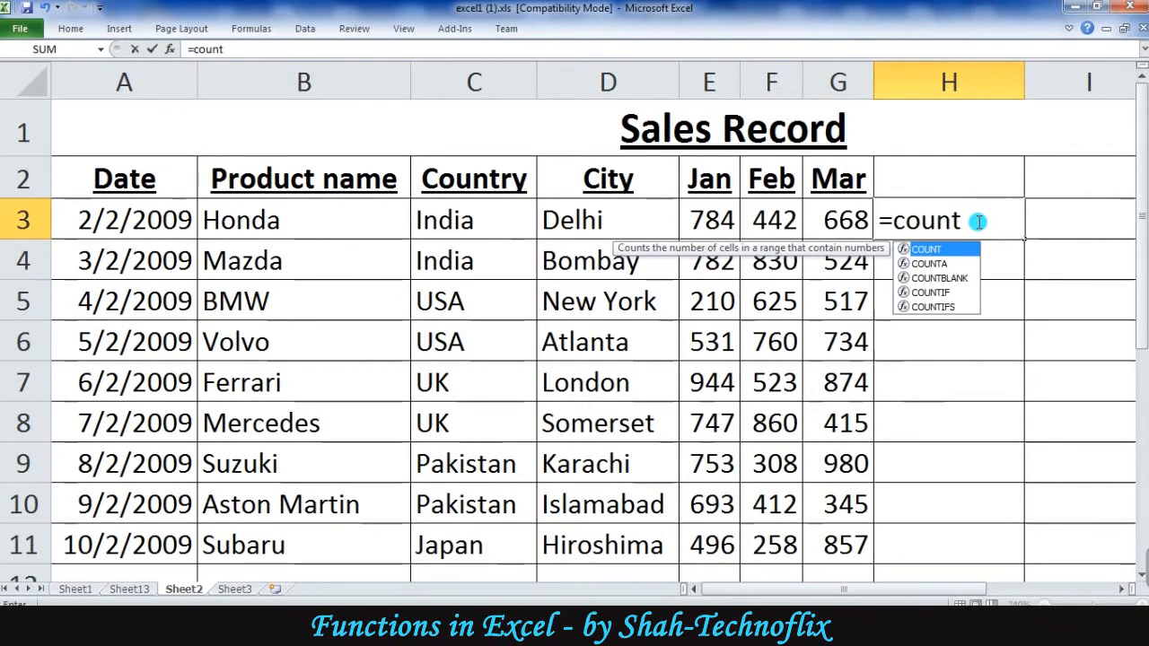
{"action": "key", "text": "Tab"}
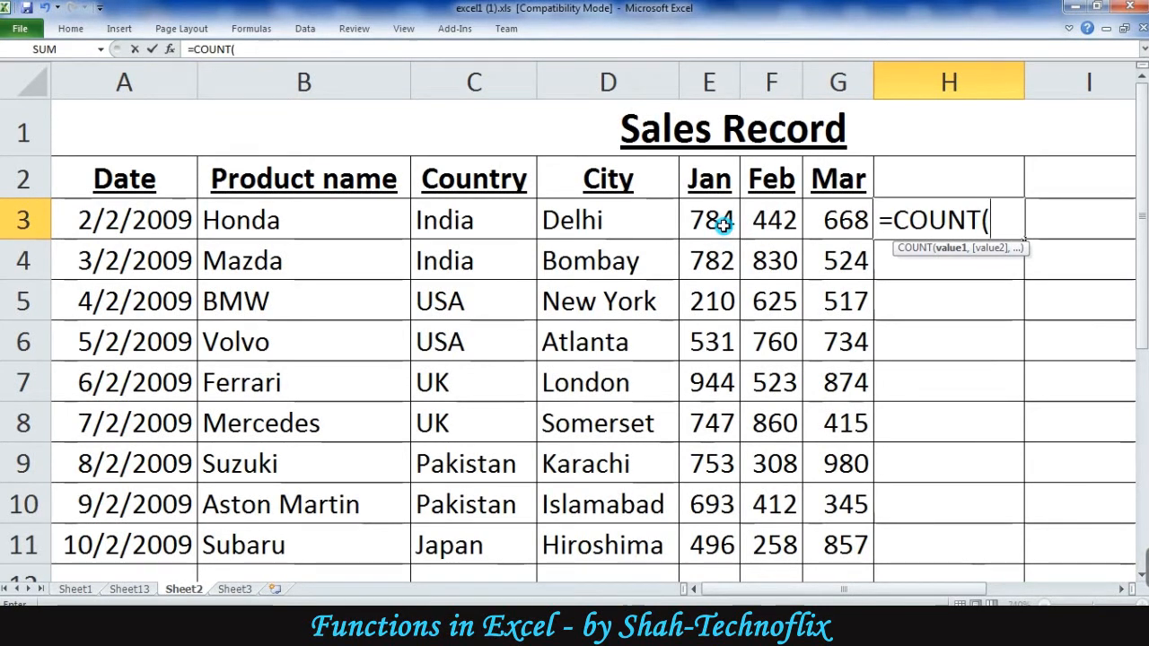
{"action": "left_click_drag", "start_coordinate": [723, 225], "coordinate": [833, 230]}
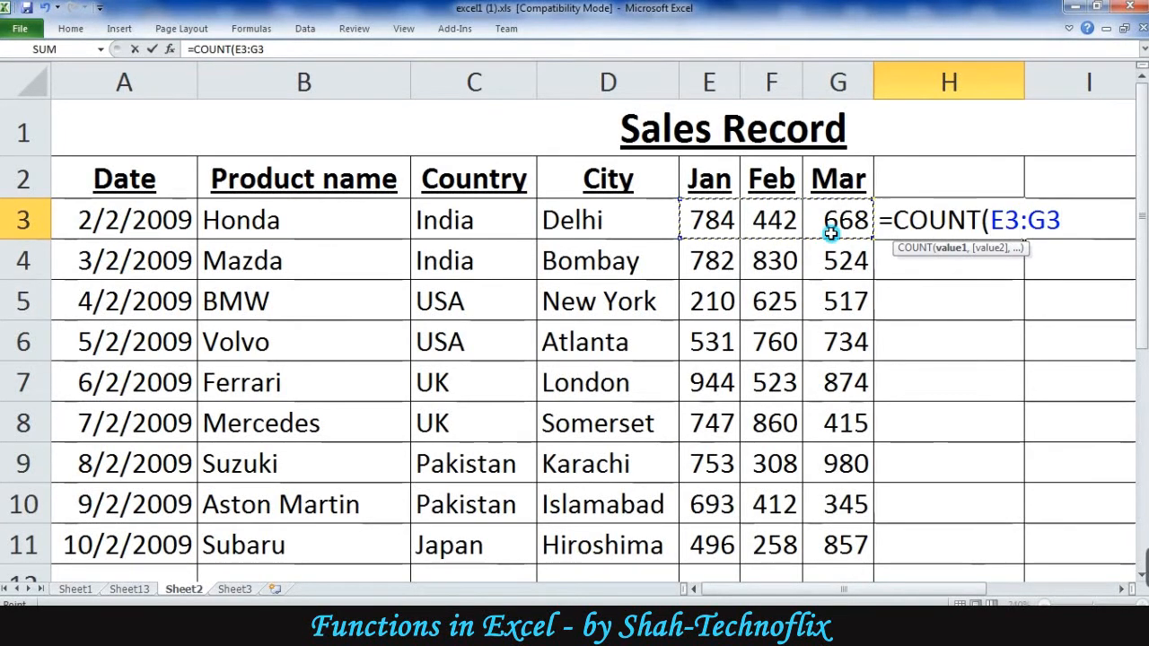
{"action": "key", "text": "Return"}
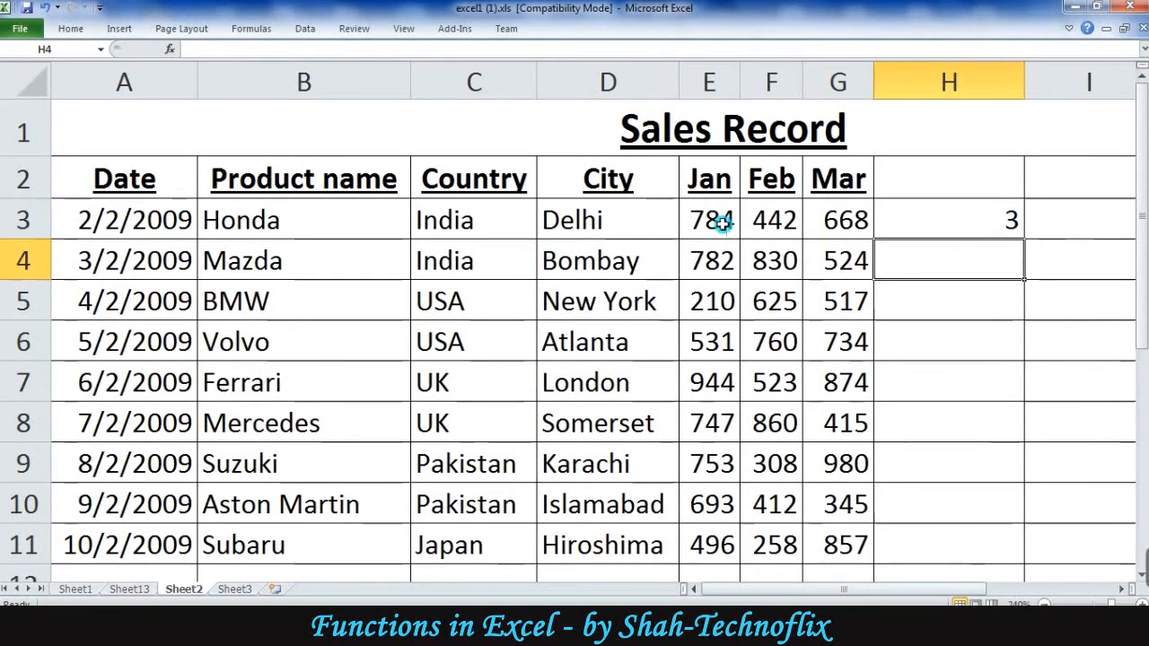
Change the COUNT function in H3 to COUNTA so that the formula reads =COUNTA(E3:G3).
{"action": "left_click", "coordinate": [958, 217]}
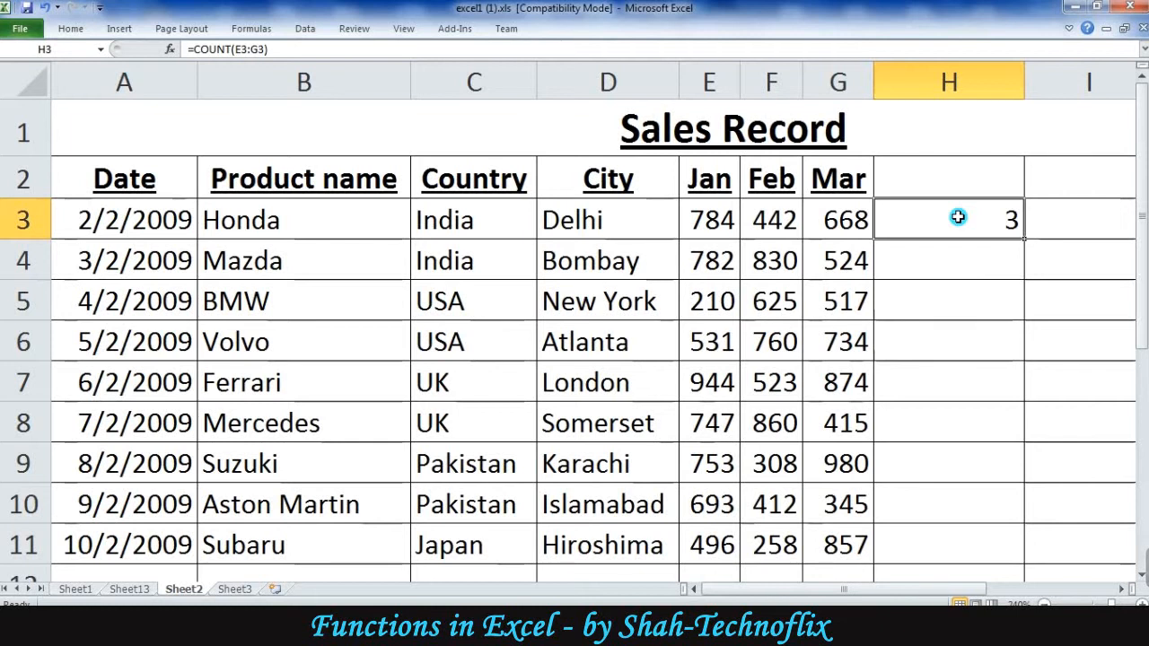
{"action": "double_click", "coordinate": [958, 217]}
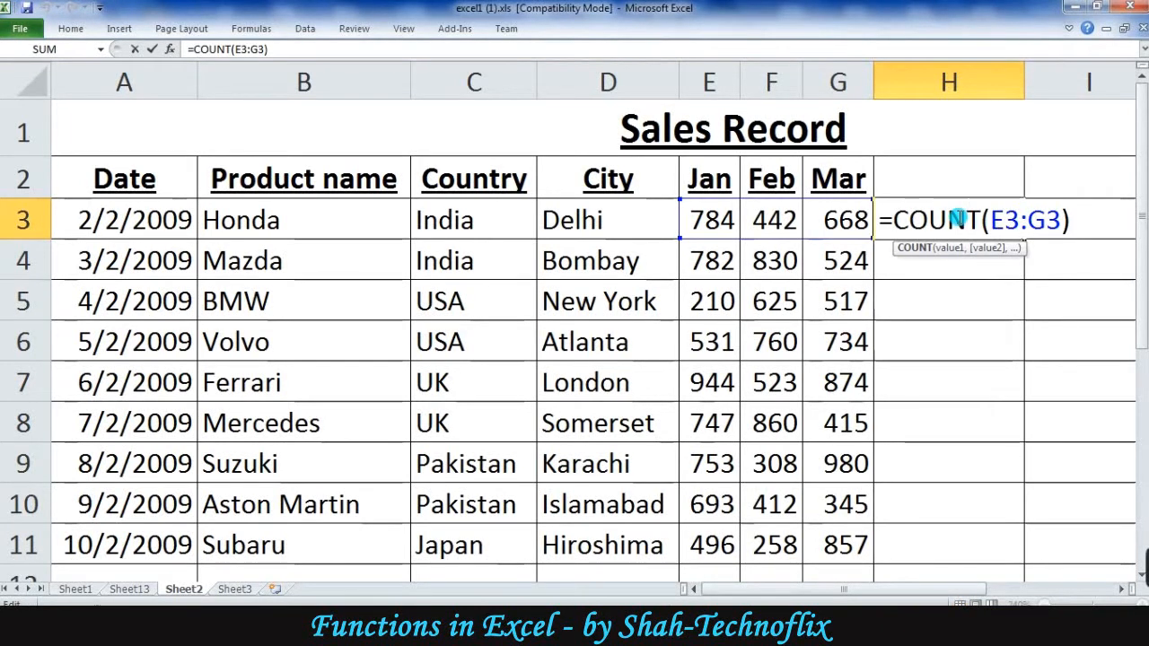
{"action": "left_click", "coordinate": [968, 219]}
{"action": "type", "text": "A"}
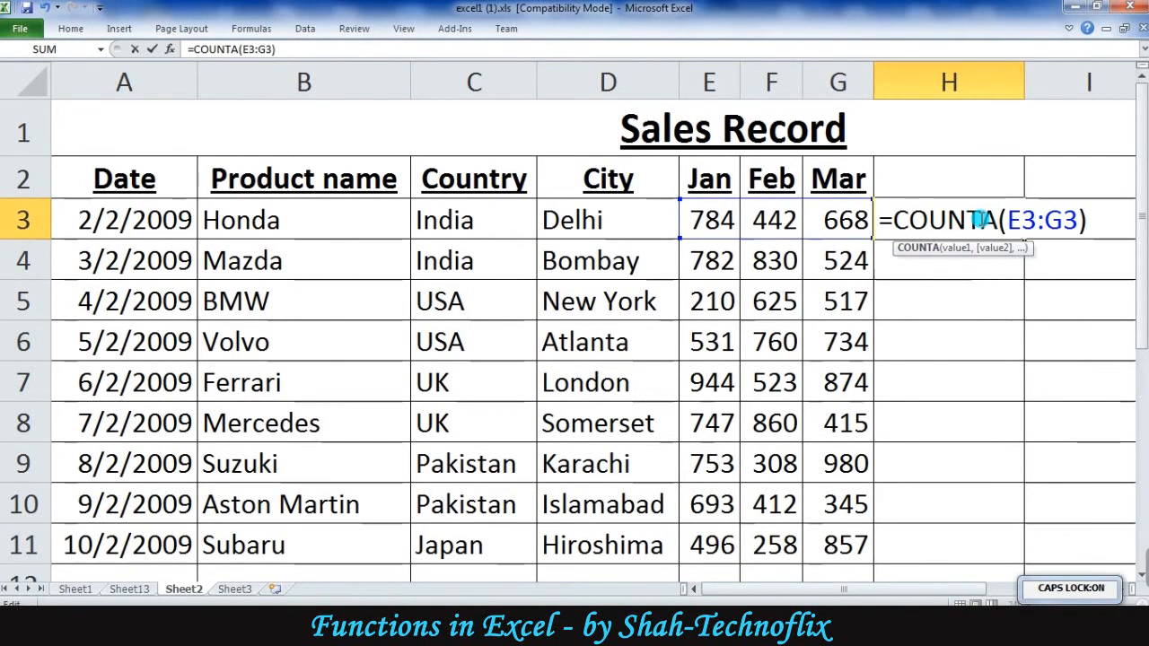
{"action": "key", "text": "Return"}
{"action": "left_click", "coordinate": [979, 219]}
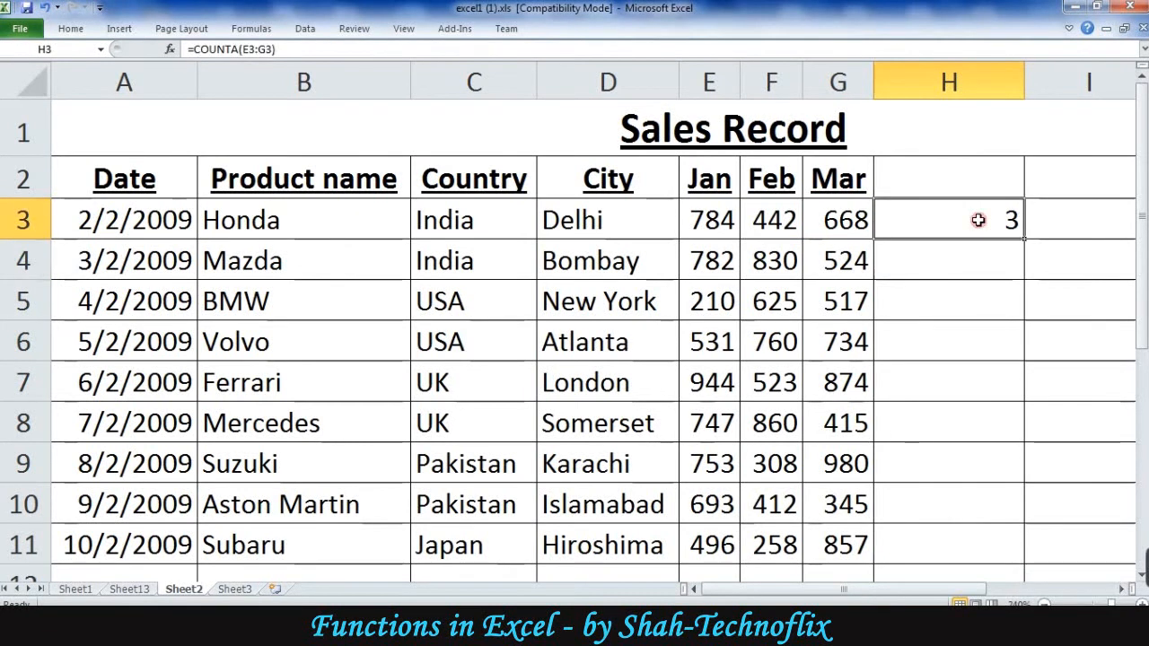
{"action": "key", "text": "Caps_Lock"}
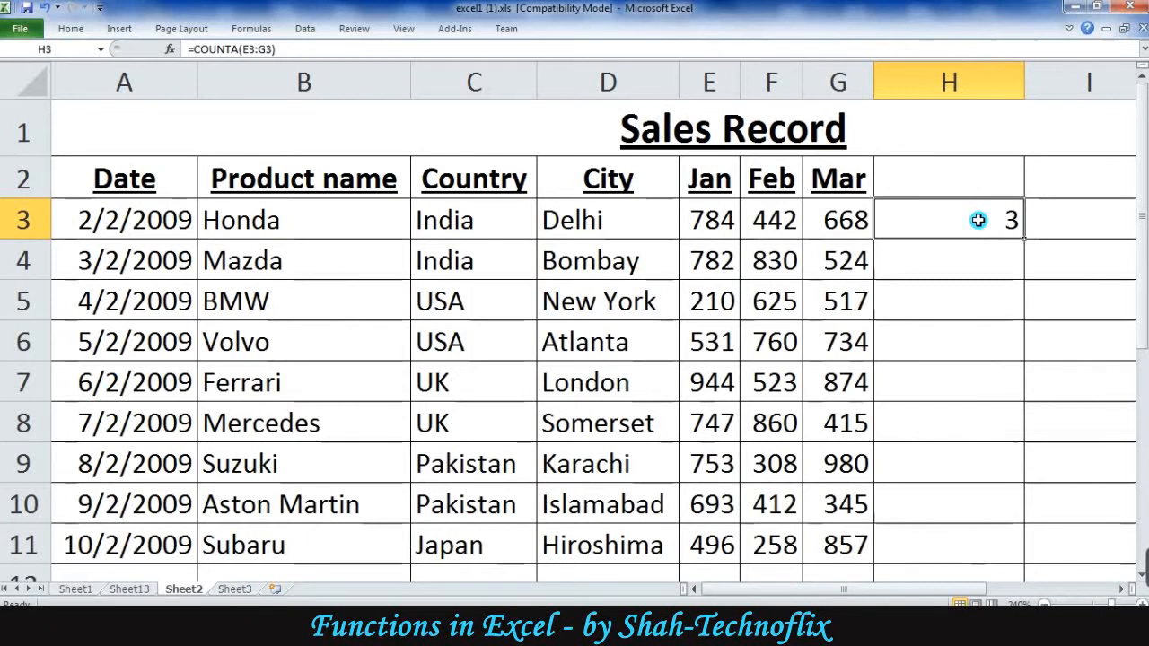
Widen the Jan column slightly and set Honda's Jan value in E3 to 784.36541.
{"action": "left_click", "coordinate": [723, 217]}
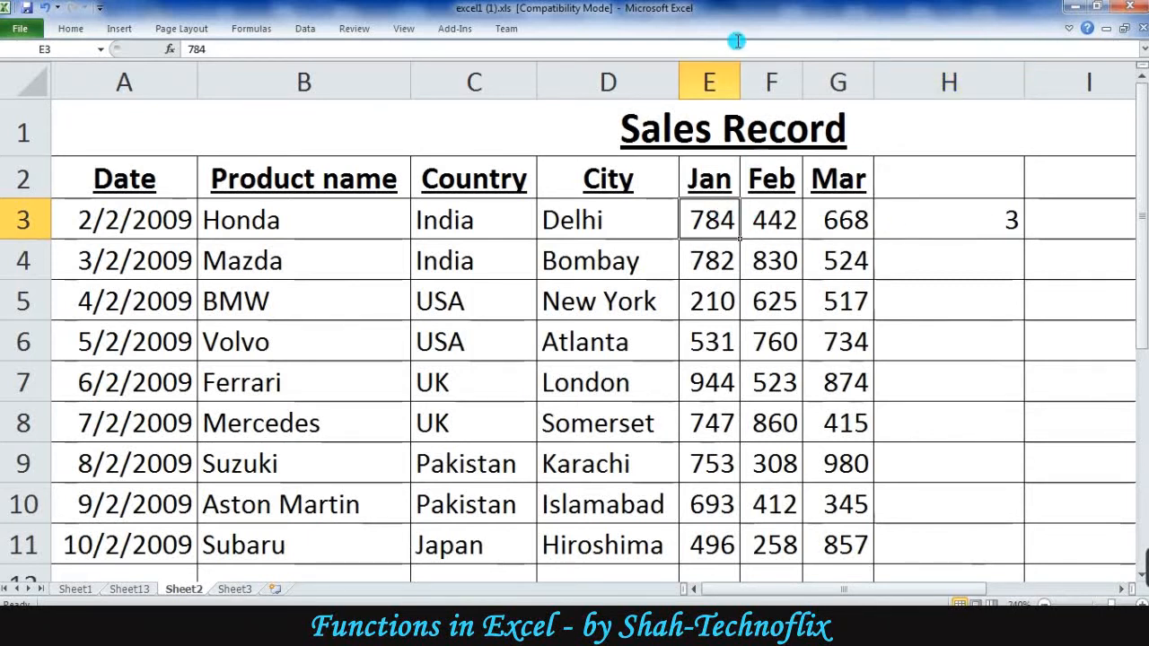
{"action": "left_click_drag", "start_coordinate": [740, 72], "coordinate": [760, 69]}
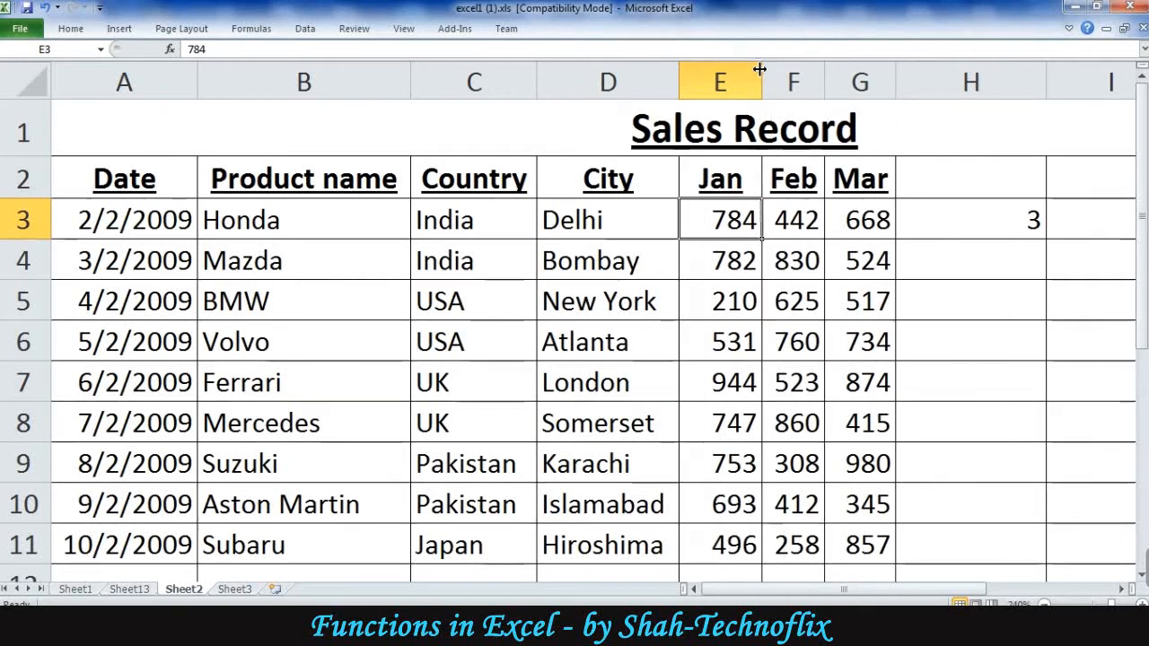
{"action": "double_click", "coordinate": [748, 230]}
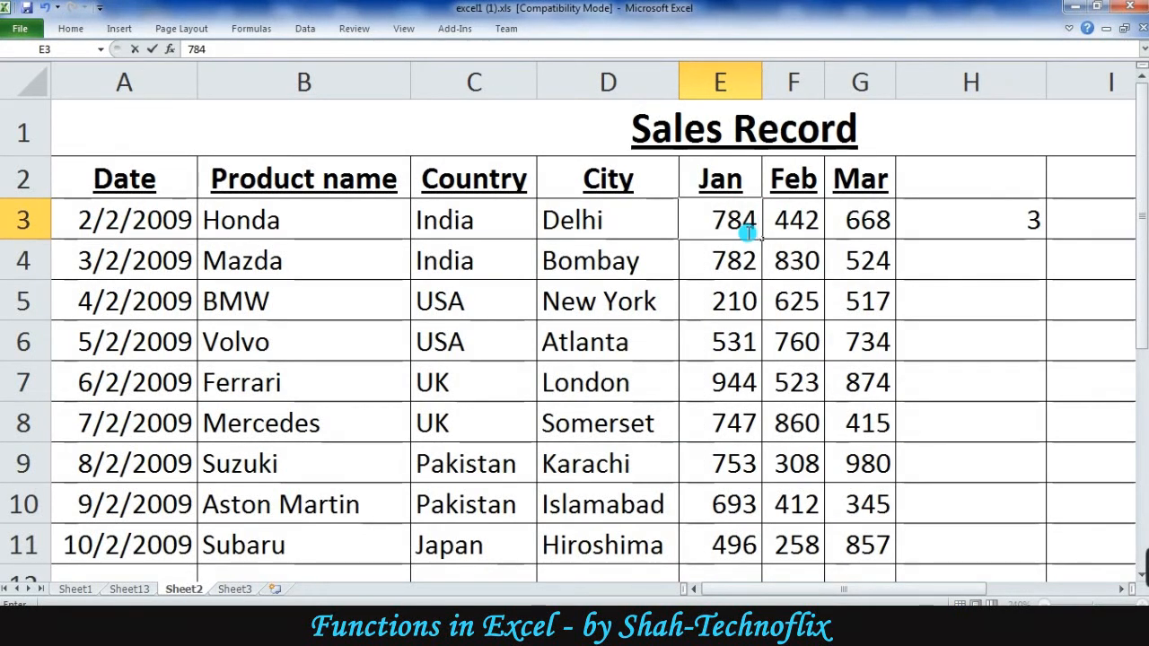
{"action": "type", "text": ".36541"}
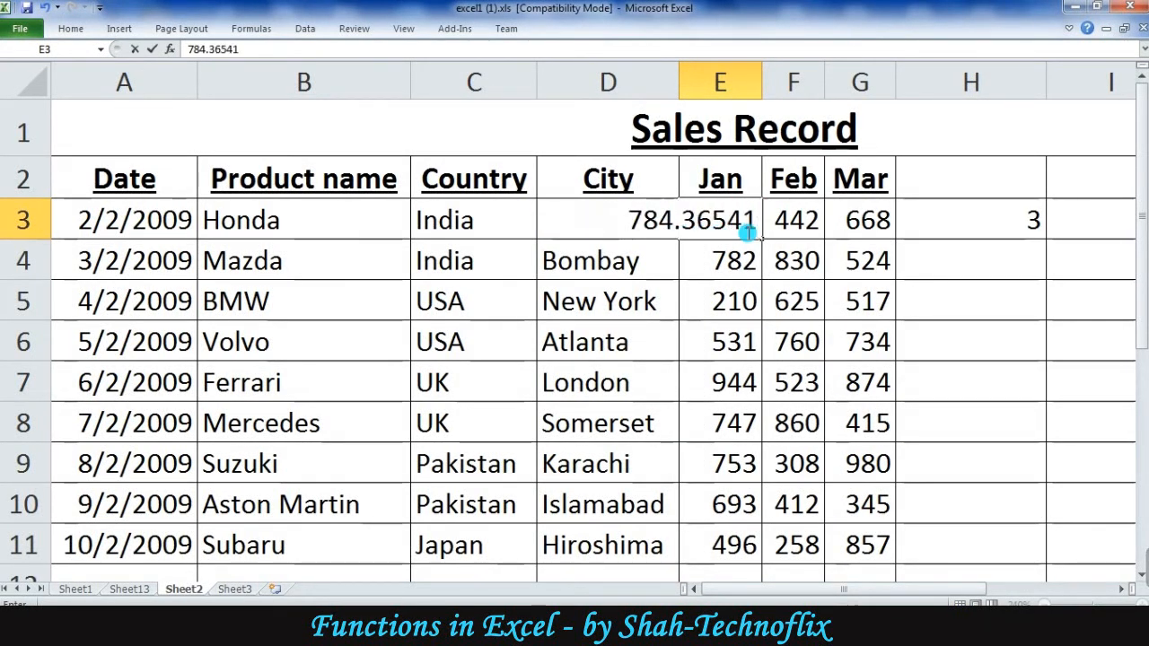
{"action": "key", "text": "Return"}
{"action": "left_click", "coordinate": [745, 230]}
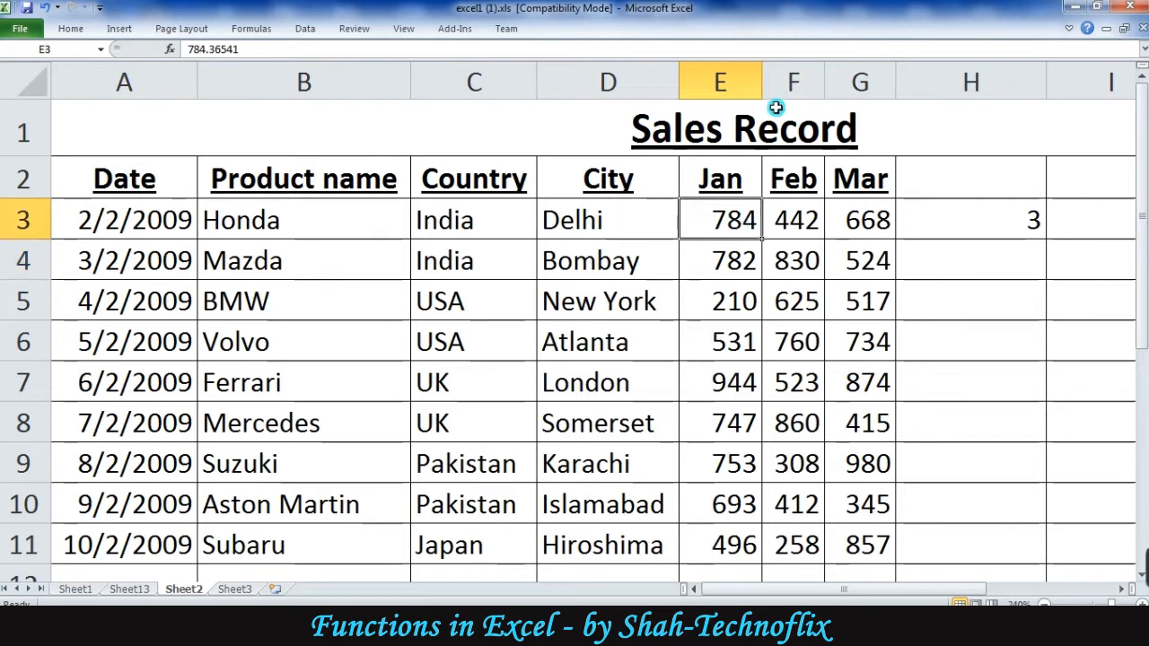
Widen the Jan column to fit all decimals of E3, narrow the City column, and select H3.
{"action": "left_click_drag", "start_coordinate": [761, 74], "coordinate": [820, 75]}
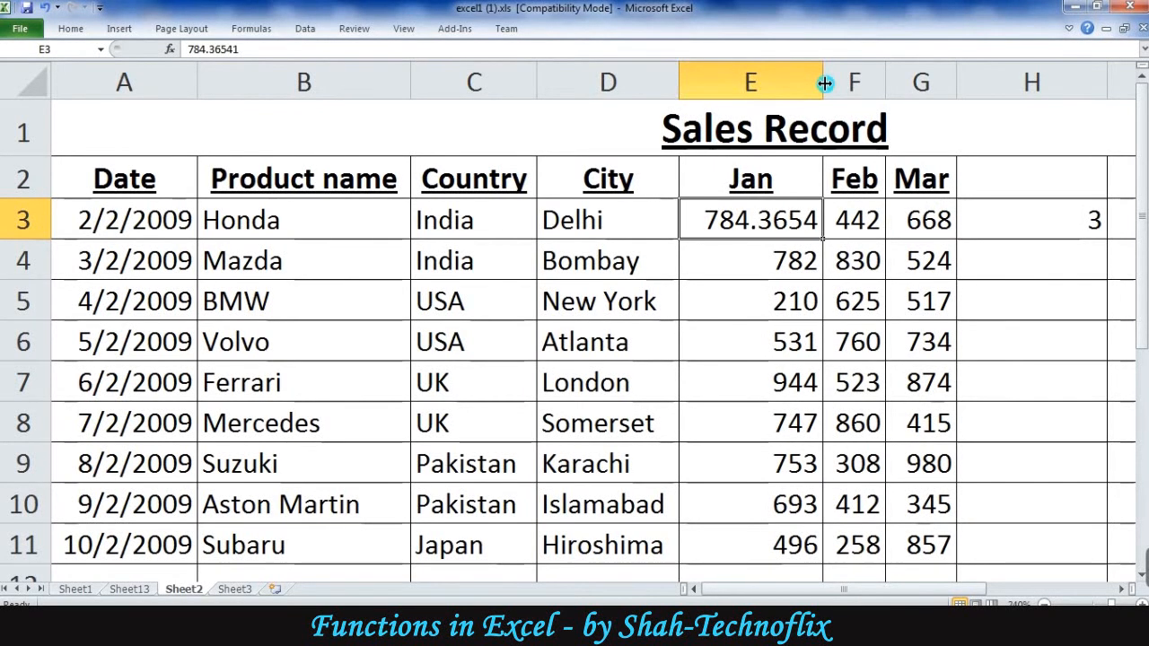
{"action": "left_click_drag", "start_coordinate": [680, 77], "coordinate": [649, 72]}
{"action": "left_click_drag", "start_coordinate": [795, 72], "coordinate": [811, 75]}
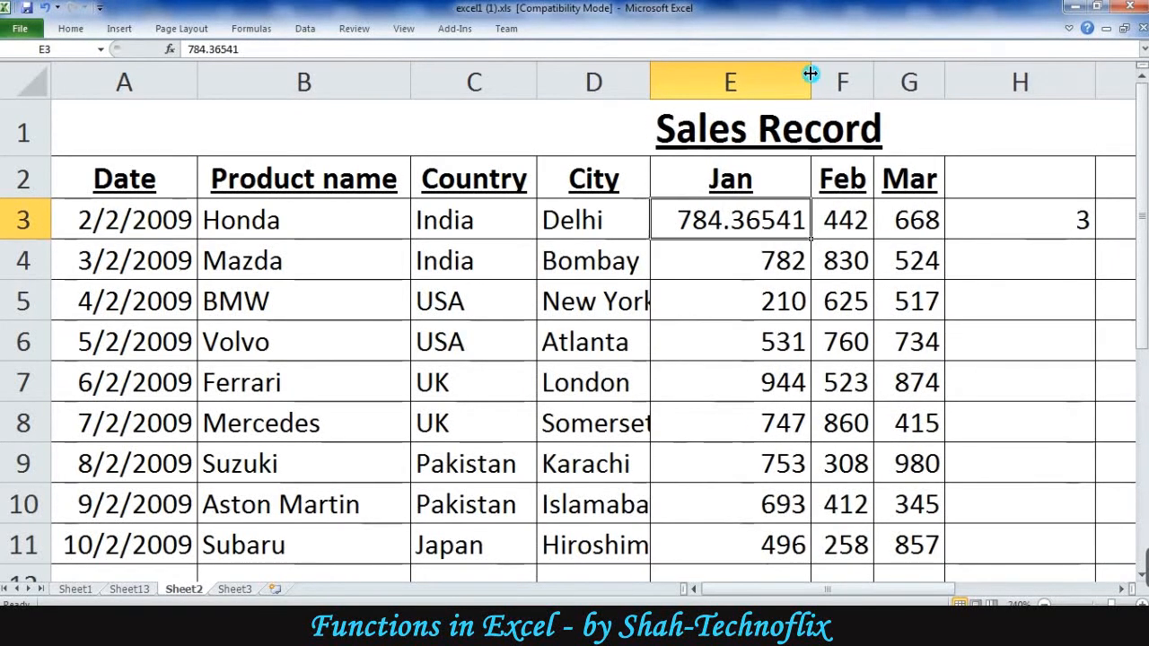
{"action": "left_click", "coordinate": [972, 217]}
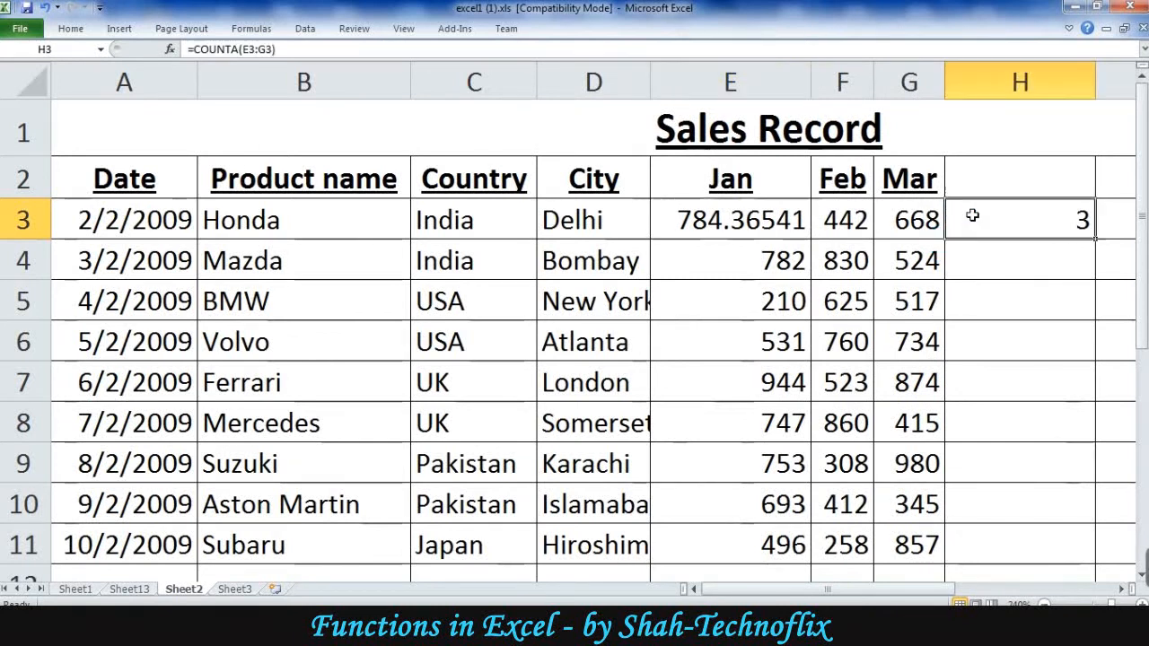
Round Honda's Jan value to two decimal places in H3 with =ROUND(E3,2).
{"action": "type", "text": "="}
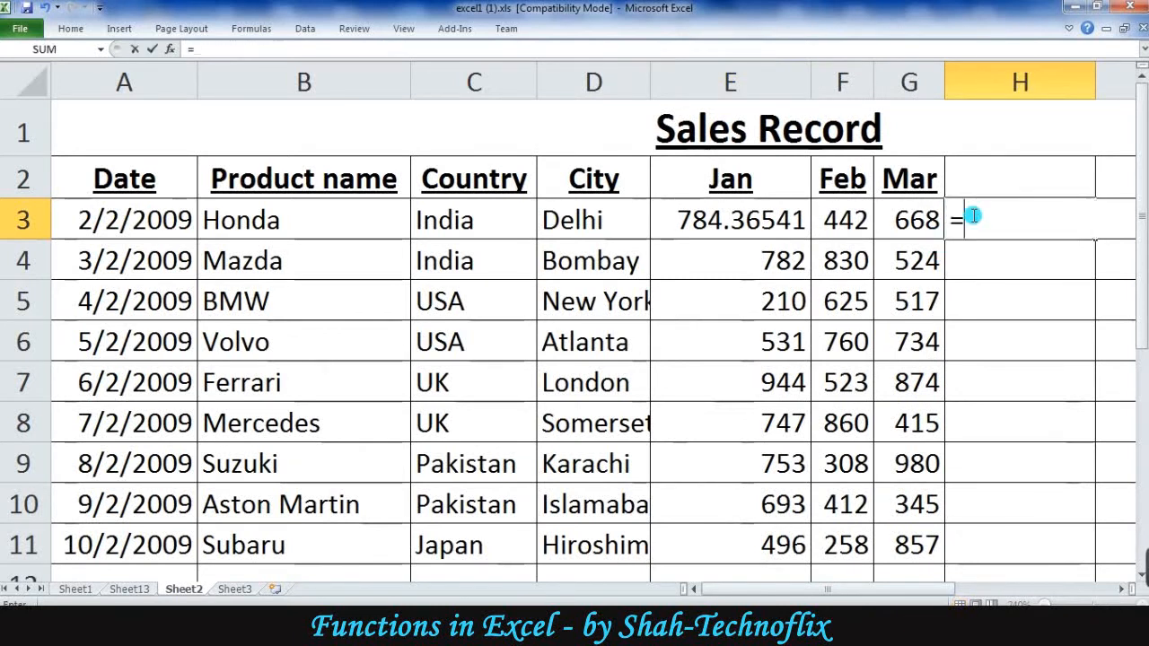
{"action": "type", "text": "rou"}
{"action": "key", "text": "Tab"}
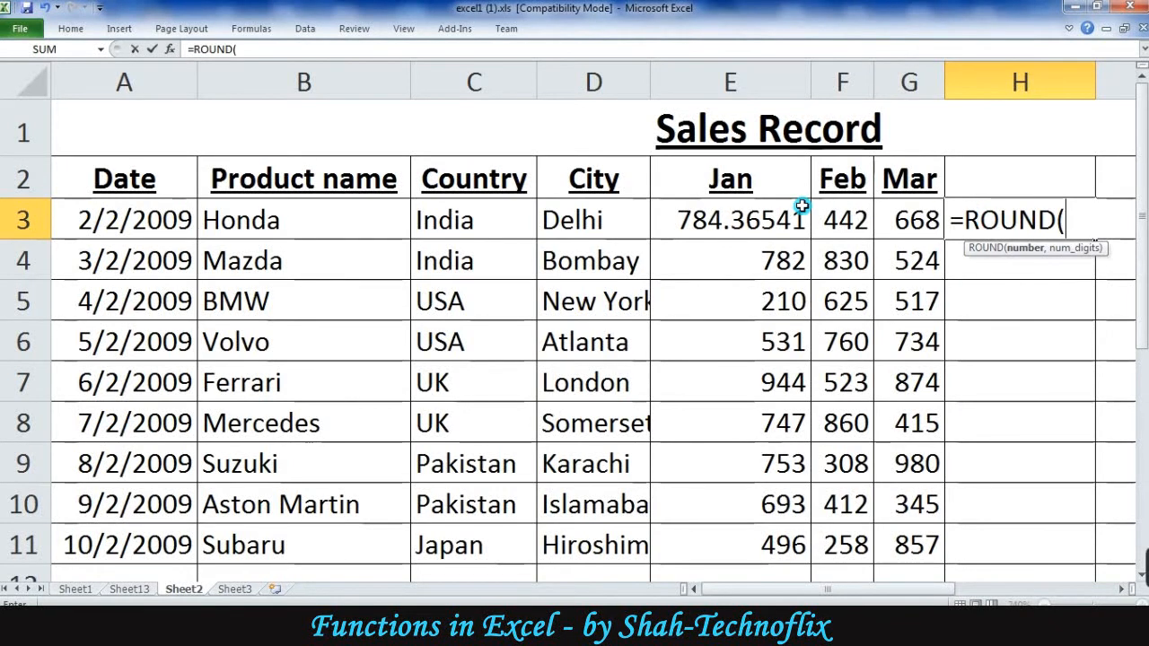
{"action": "left_click", "coordinate": [774, 223]}
{"action": "type", "text": ","}
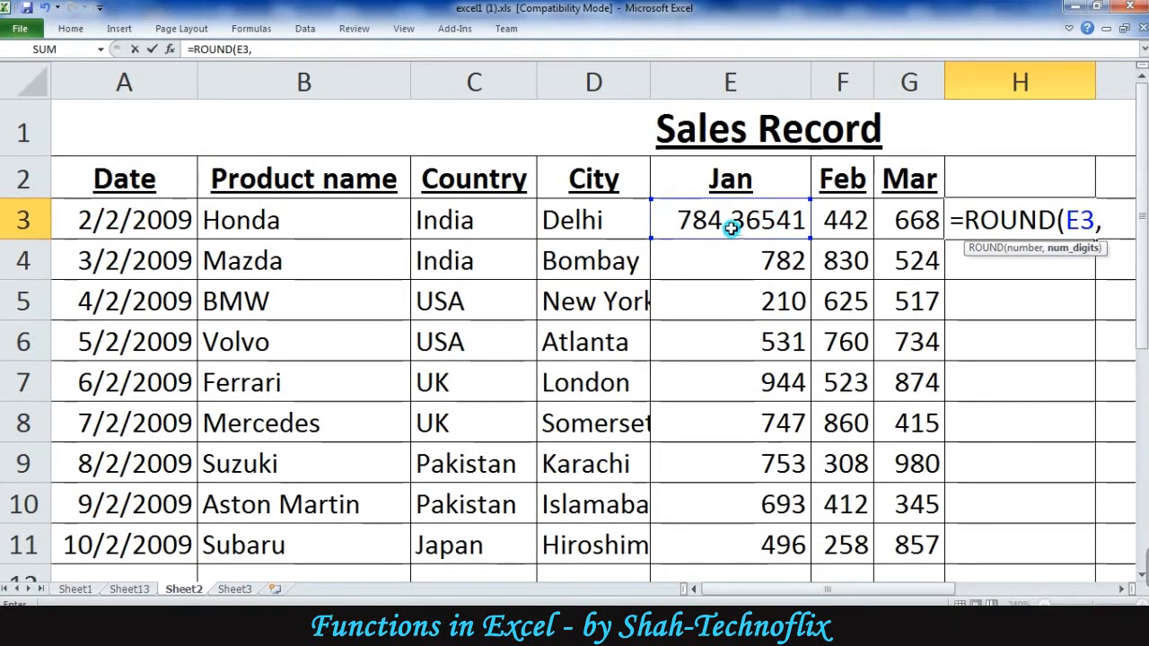
{"action": "type", "text": "2)"}
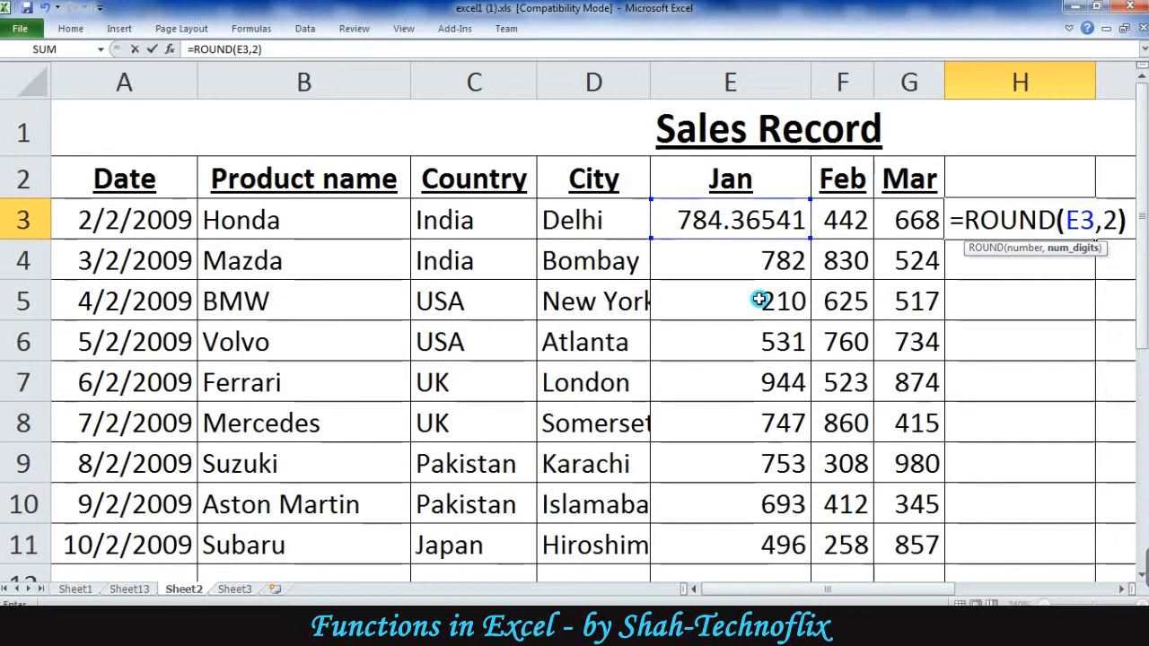
{"action": "key", "text": "Return"}
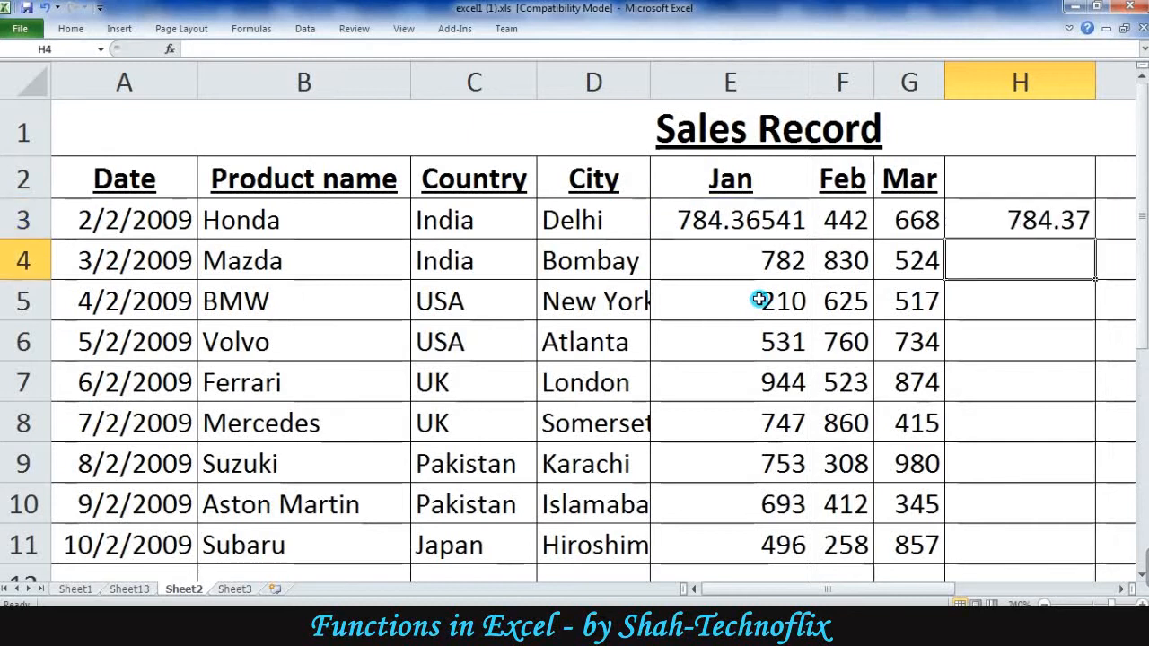
Clear H3, undo the recent edits back through the Jan and City column resizing, and clear the COUNTA formula from H3.
{"action": "left_click", "coordinate": [1044, 226]}
{"action": "key", "text": "Delete"}
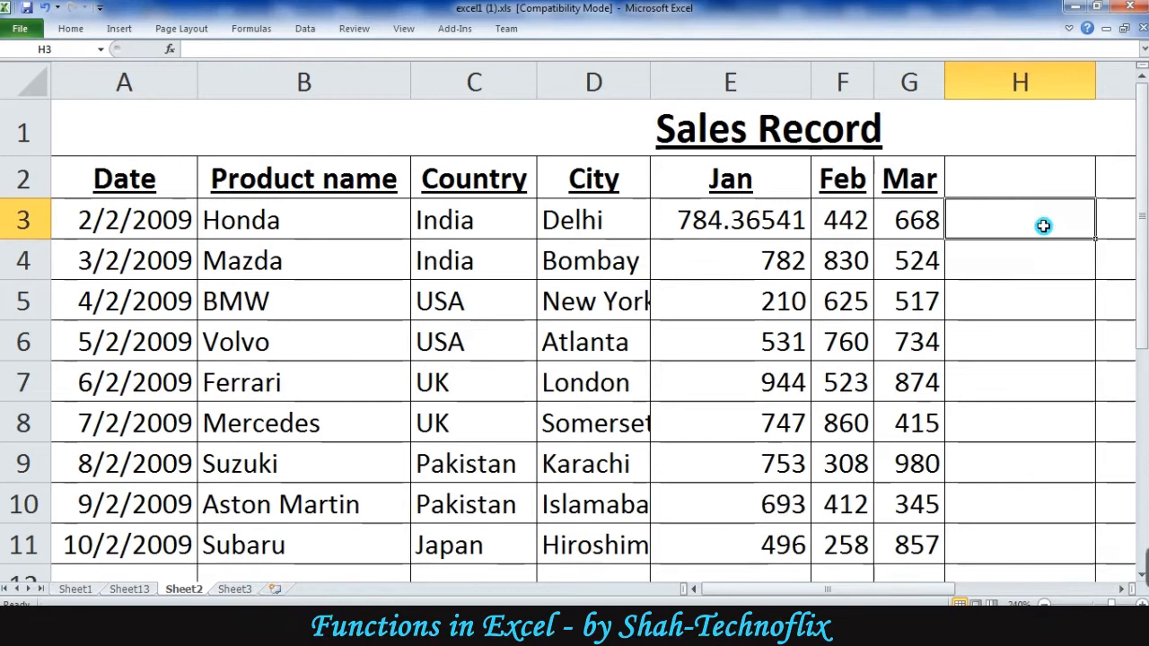
{"action": "key", "text": "ctrl+z"}
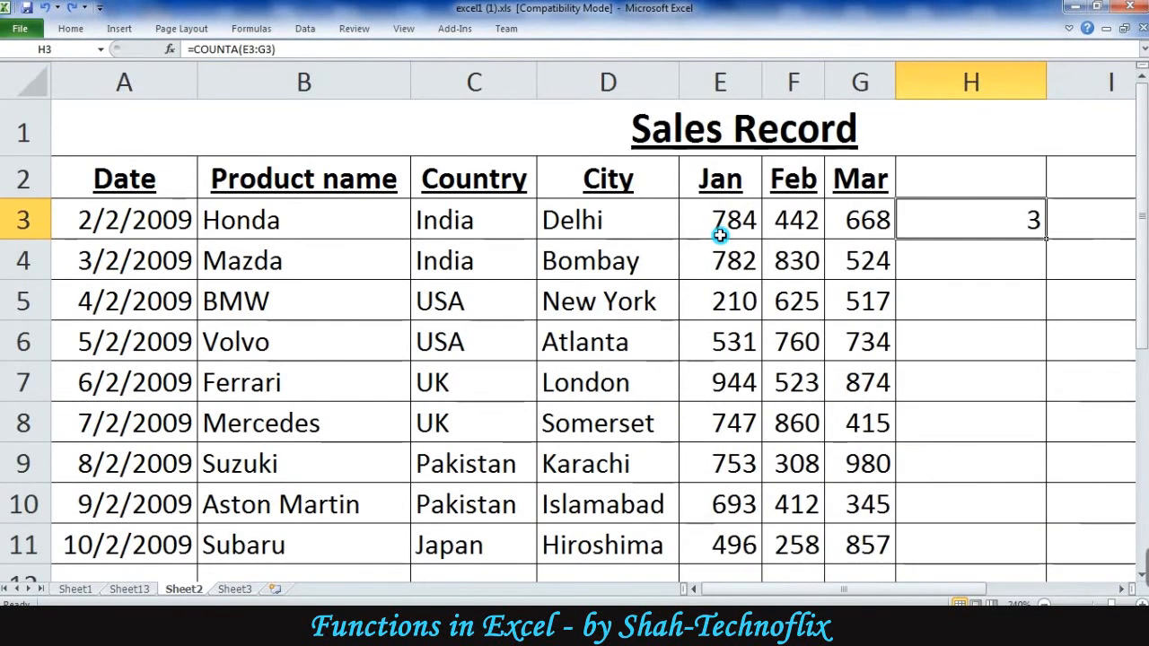
{"action": "key", "text": "Delete"}
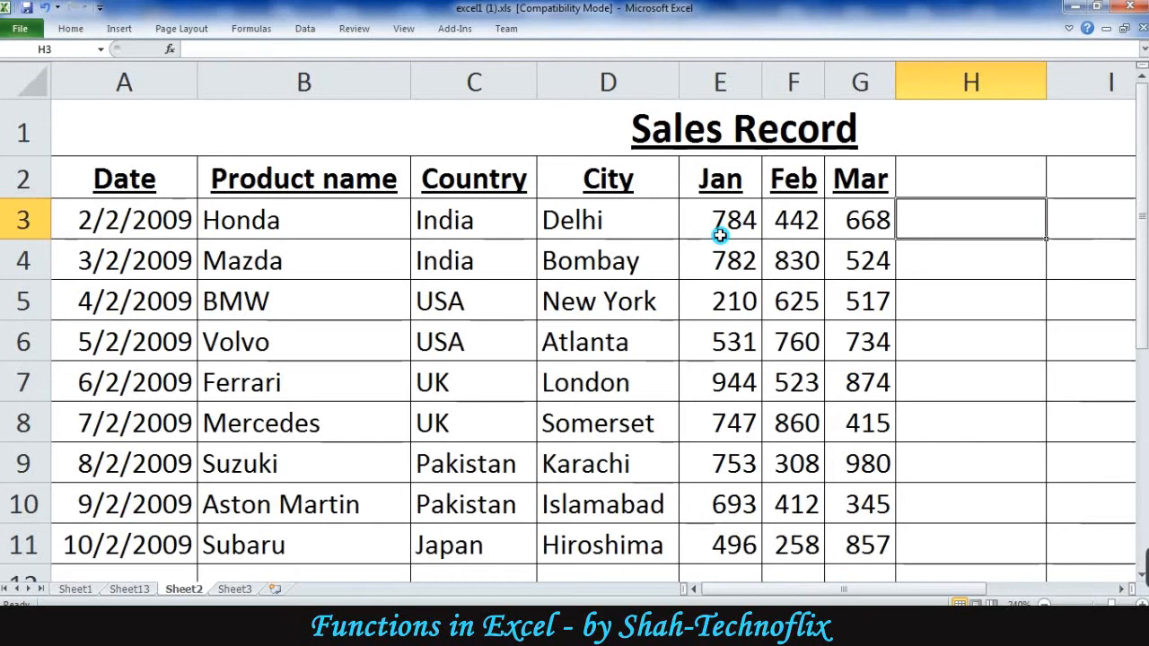
Insert a blank column between the City and Jan columns.
{"action": "left_click", "coordinate": [705, 82]}
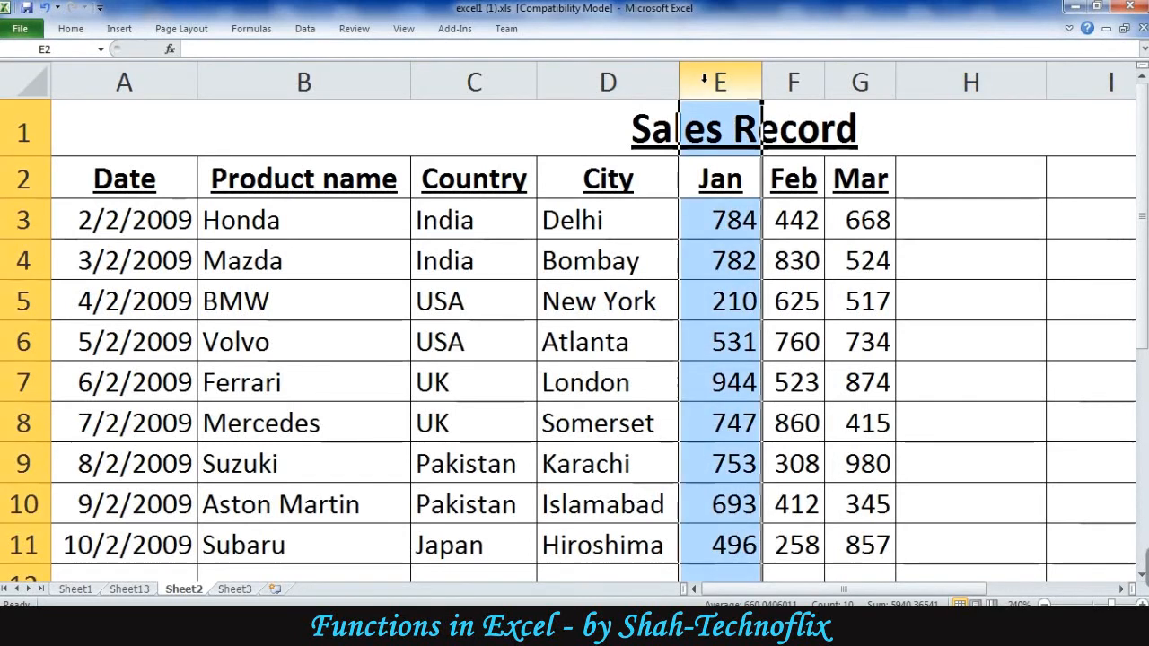
{"action": "key", "text": "ctrl+shift+plus"}
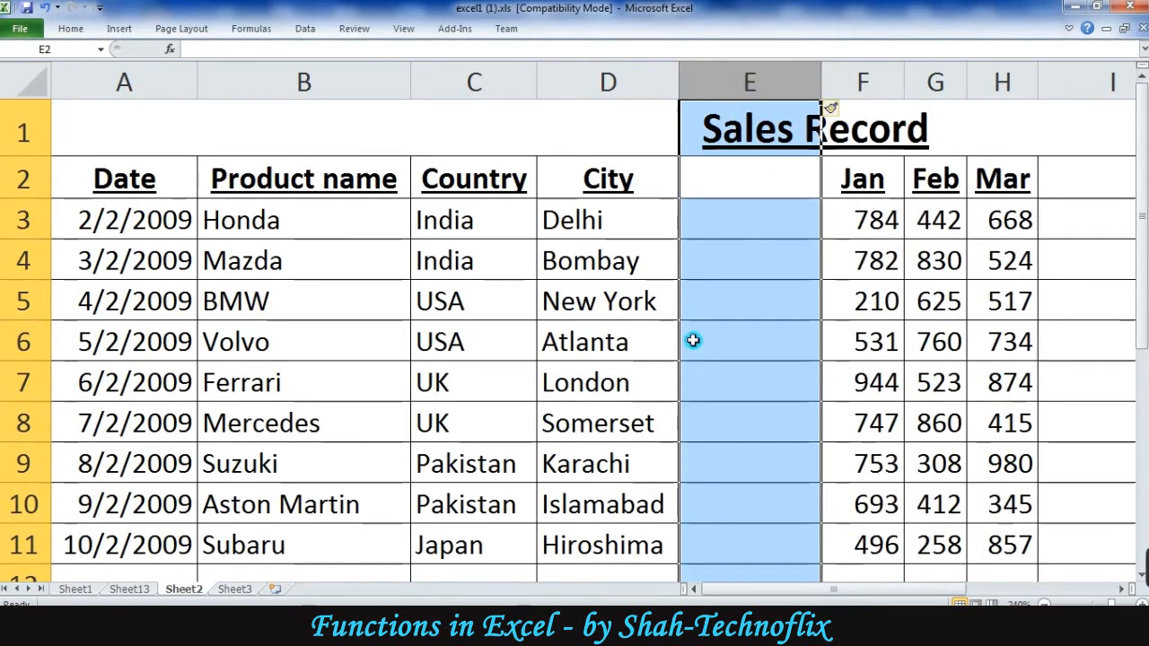
{"action": "left_click", "coordinate": [695, 340]}
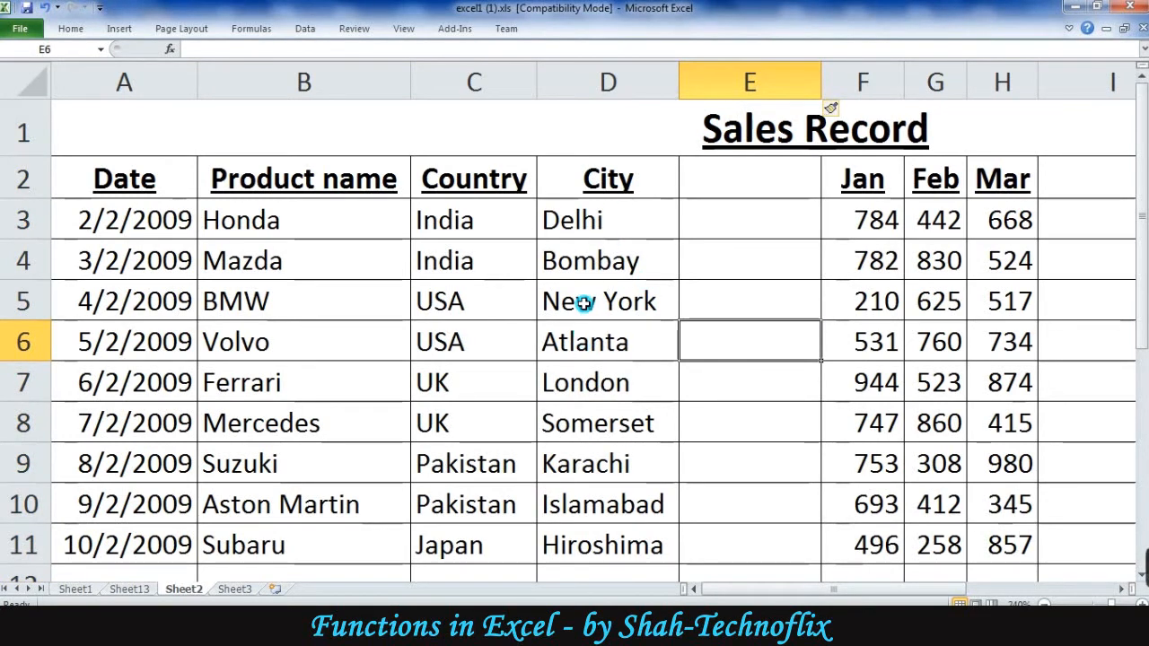
Try to join Honda's country and city in E3 with =CONCATENATE(C3:D3).
{"action": "left_click", "coordinate": [477, 226]}
{"action": "left_click", "coordinate": [558, 226]}
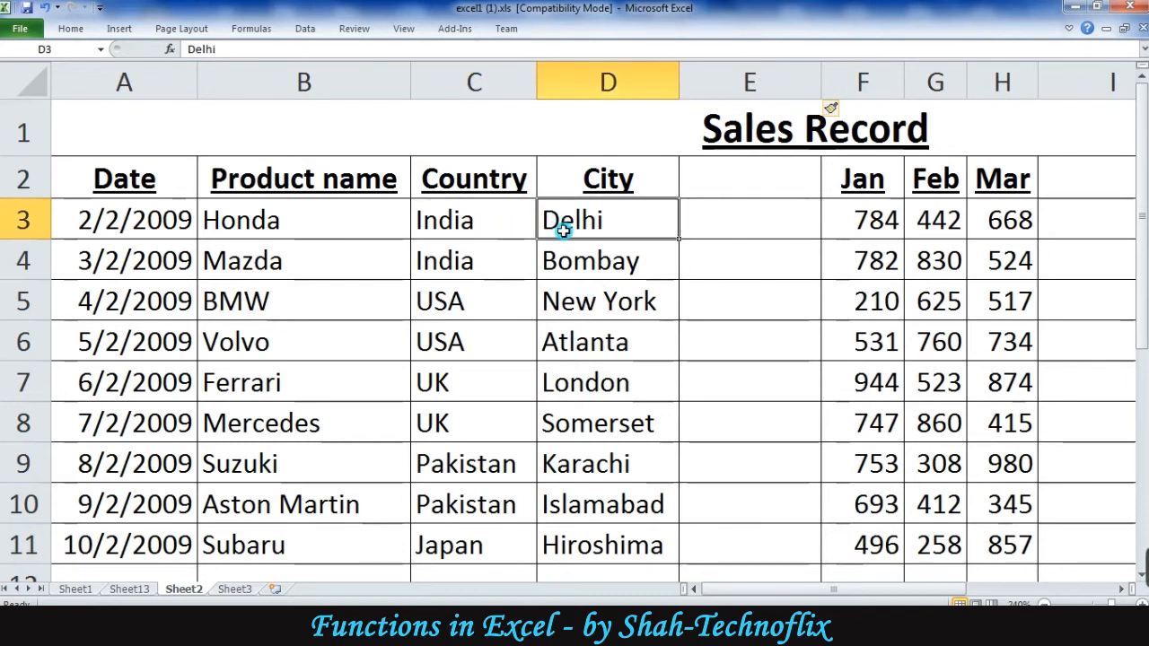
{"action": "left_click", "coordinate": [723, 225]}
{"action": "type", "text": "=con"}
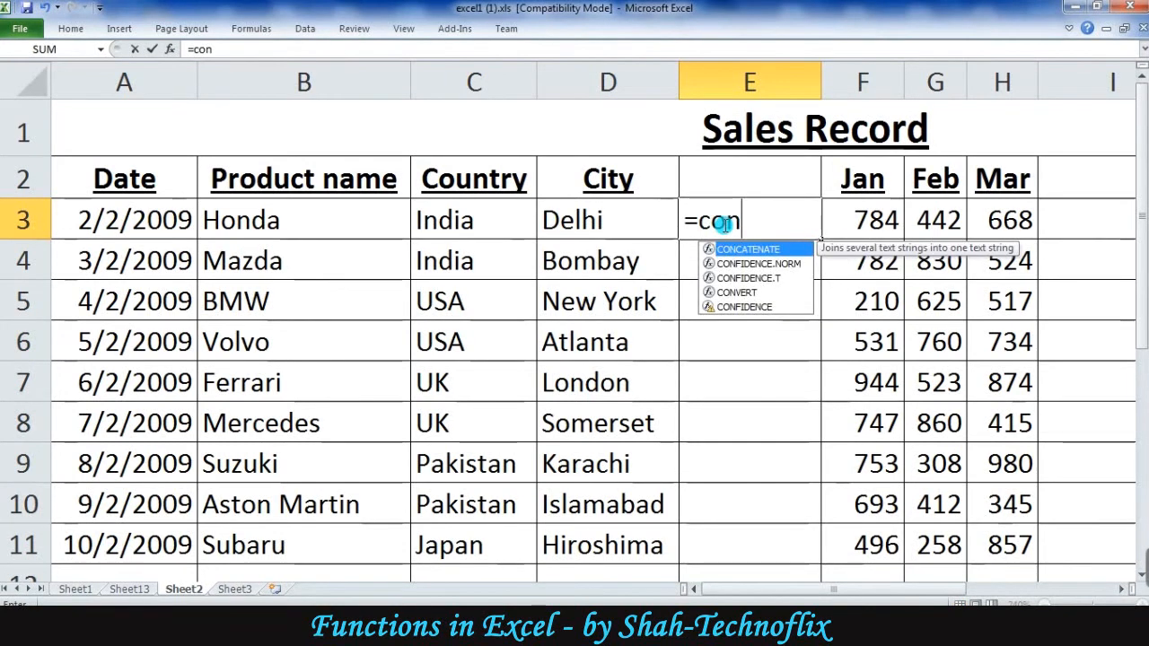
{"action": "key", "text": "Tab"}
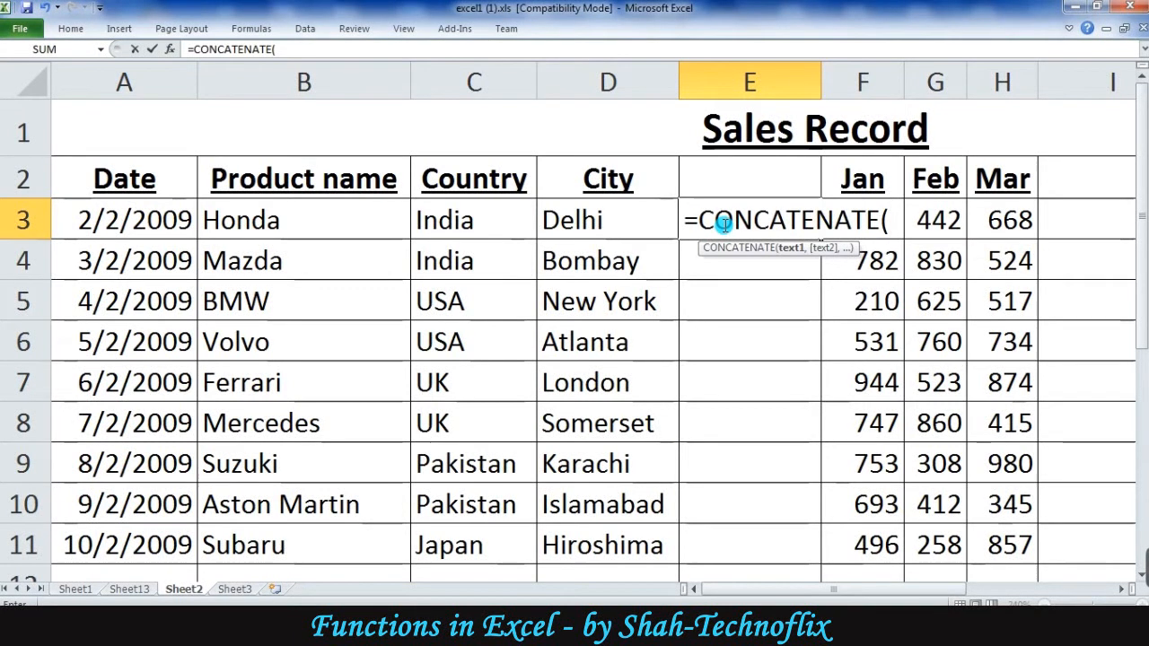
{"action": "left_click", "coordinate": [476, 216]}
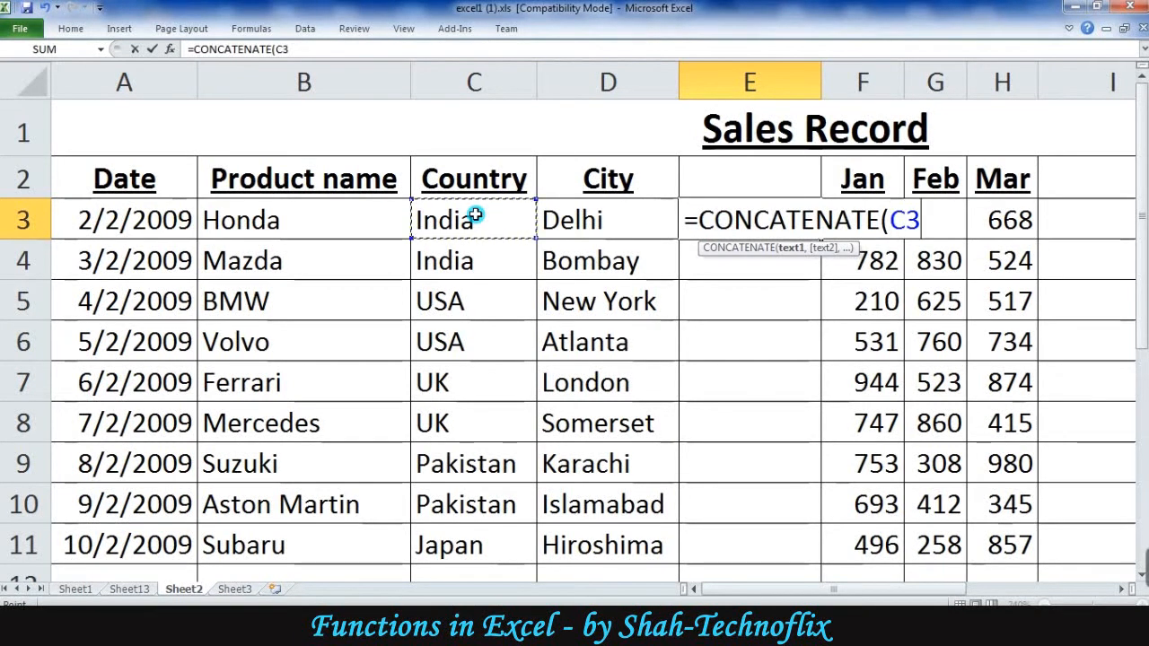
{"action": "key", "text": "shift+Right"}
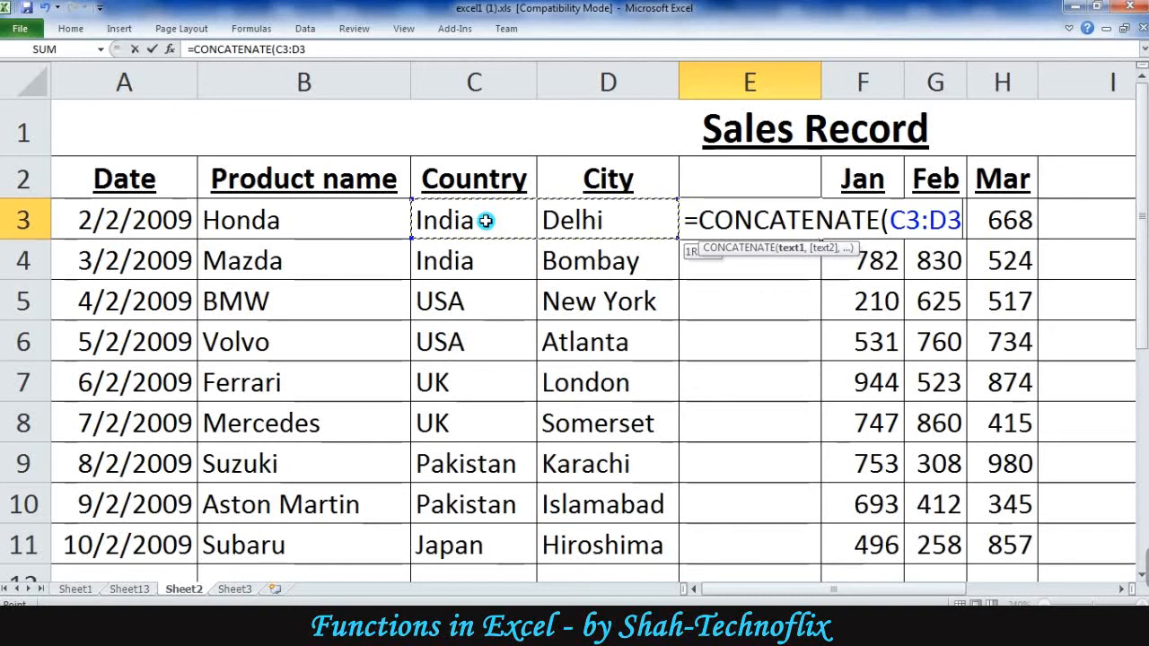
{"action": "type", "text": ")"}
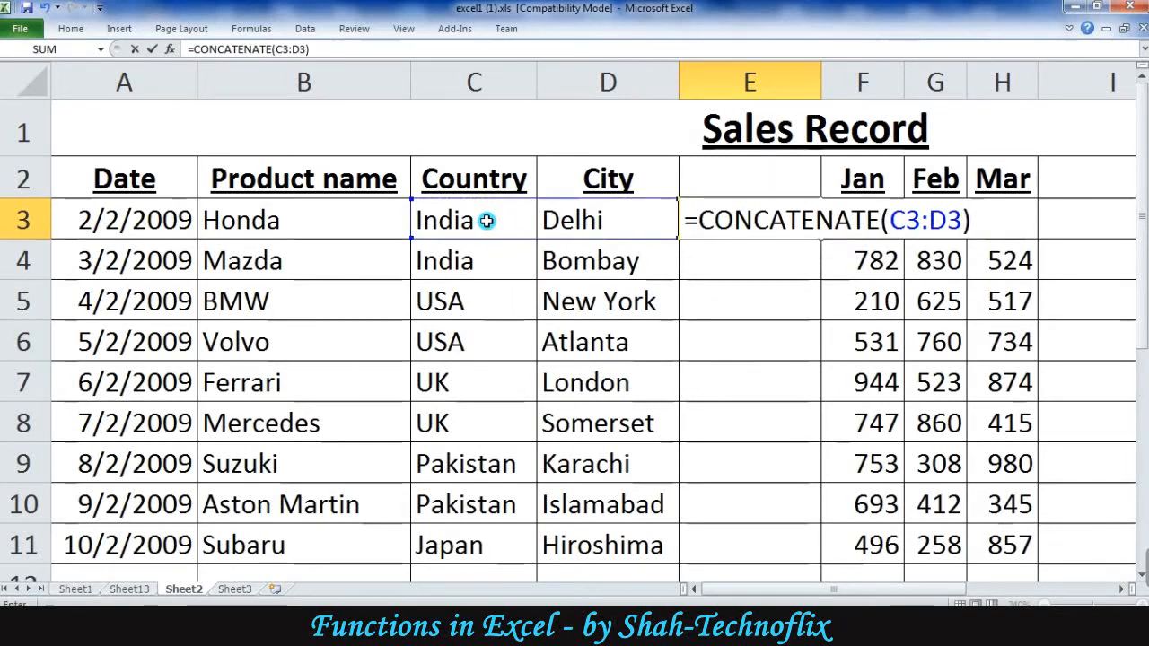
{"action": "key", "text": "Return"}
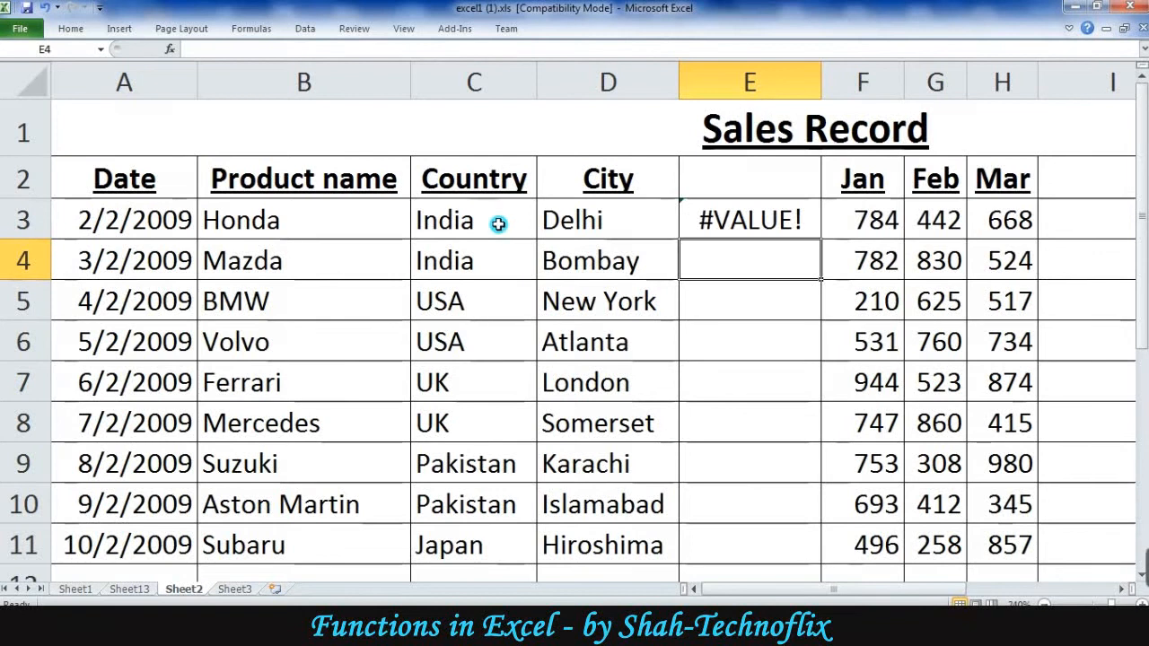
Replace the range in E3's formula with separate arguments so that it reads =CONCATENATE(C3,D3).
{"action": "left_click", "coordinate": [718, 226]}
{"action": "double_click", "coordinate": [730, 223]}
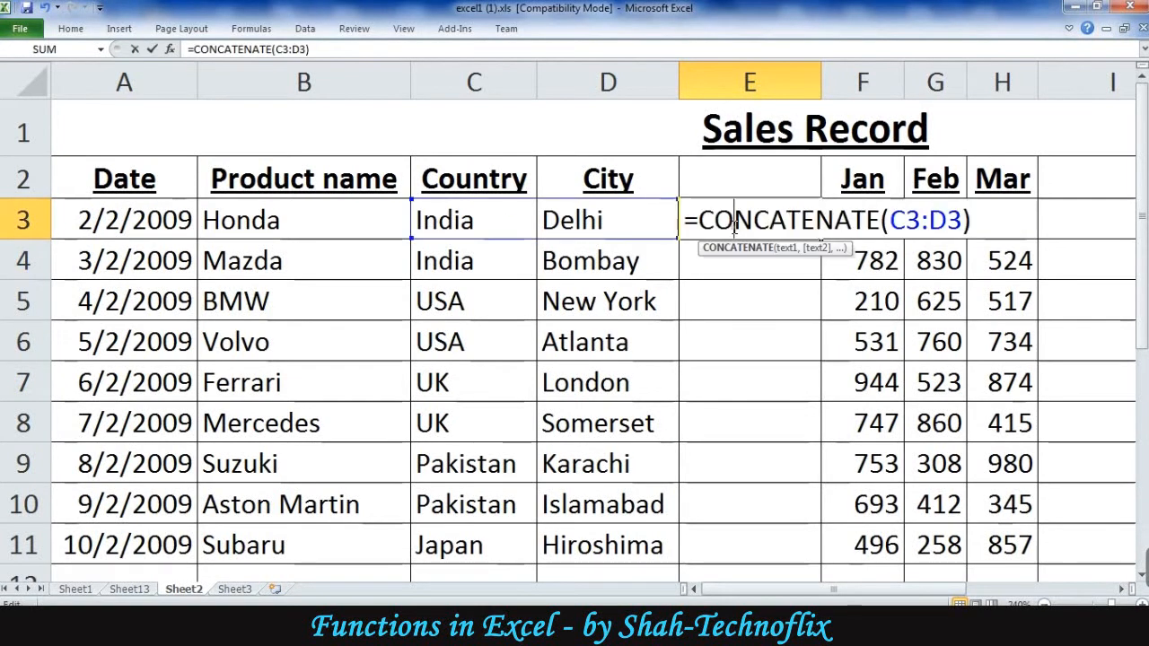
{"action": "left_click", "coordinate": [929, 220]}
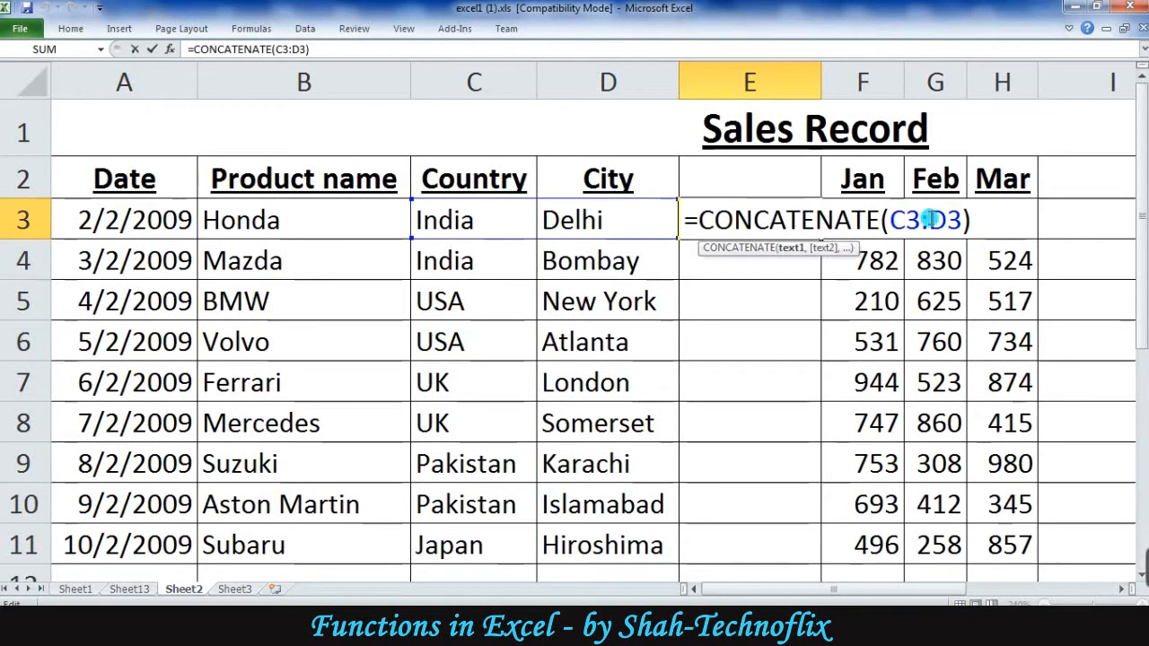
{"action": "key", "text": "BackSpace"}
{"action": "type", "text": ","}
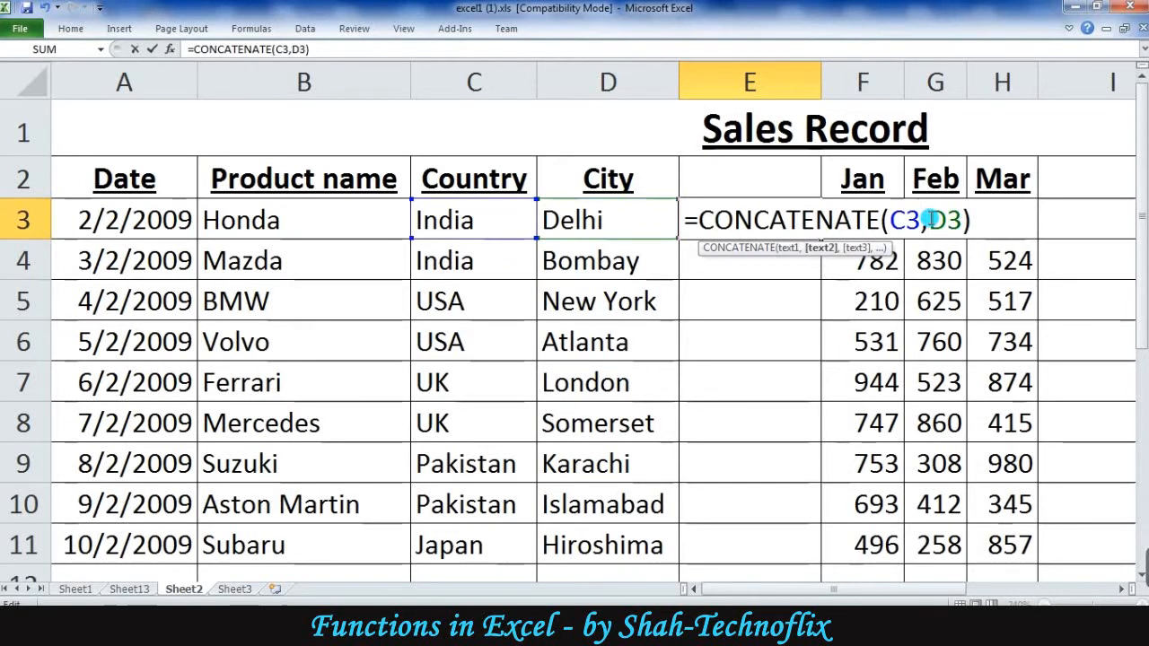
{"action": "key", "text": "Return"}
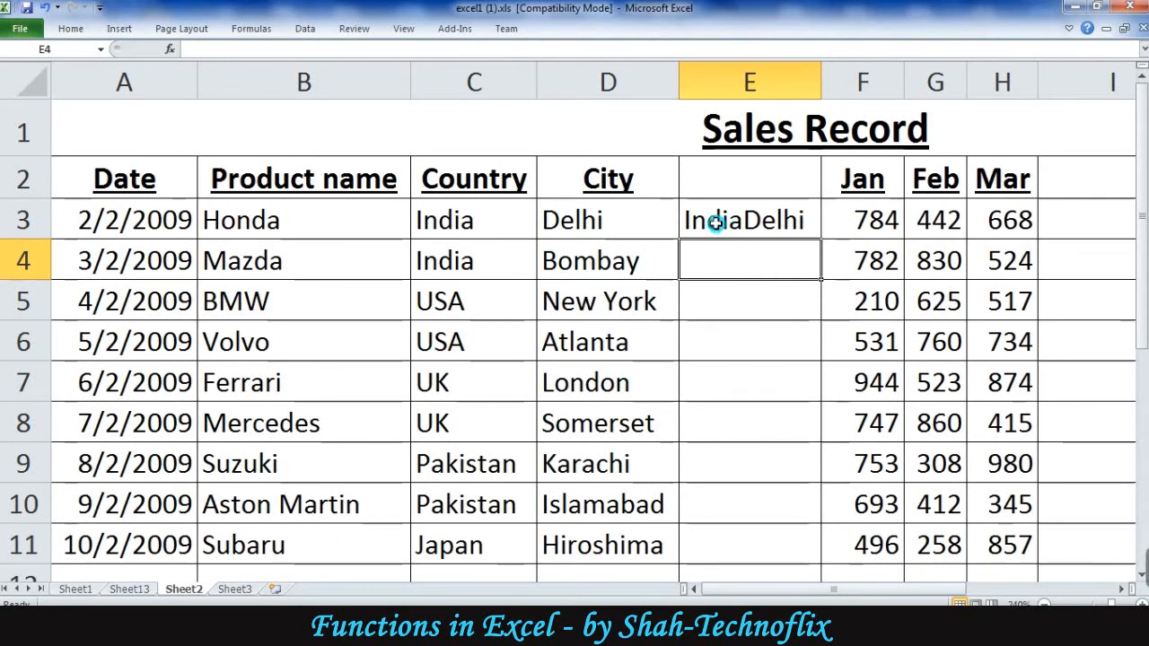
Clear the CONCATENATE formula from E3 and extract the first three letters of Honda's city with =LEFT(D3,3).
{"action": "left_click", "coordinate": [787, 233]}
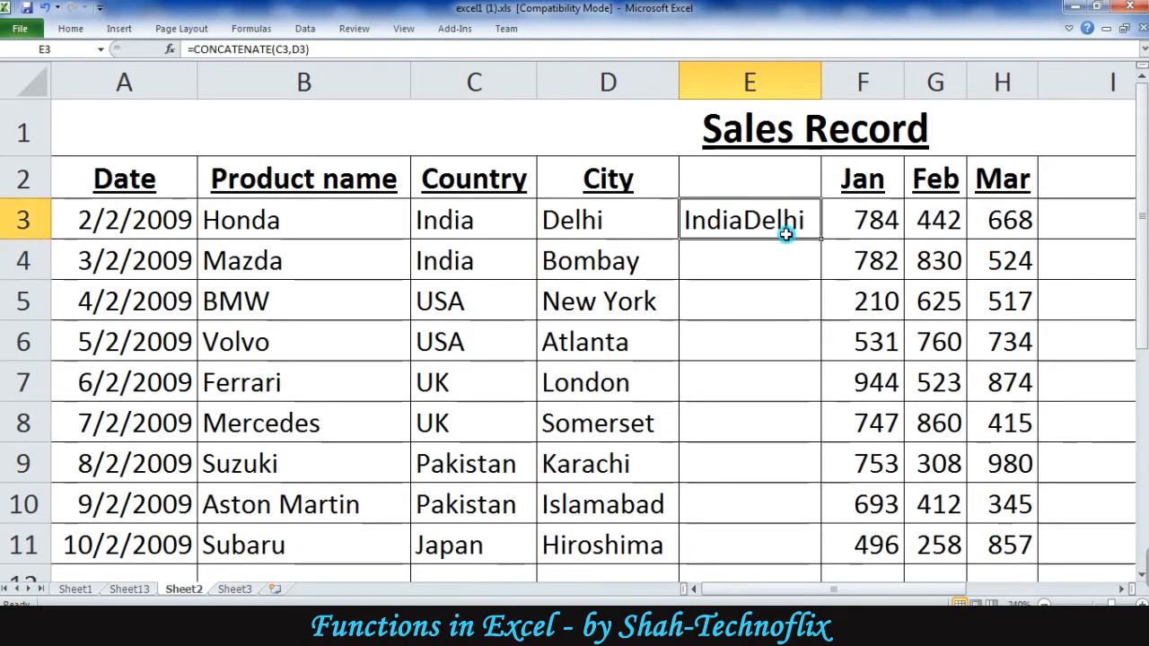
{"action": "key", "text": "Delete"}
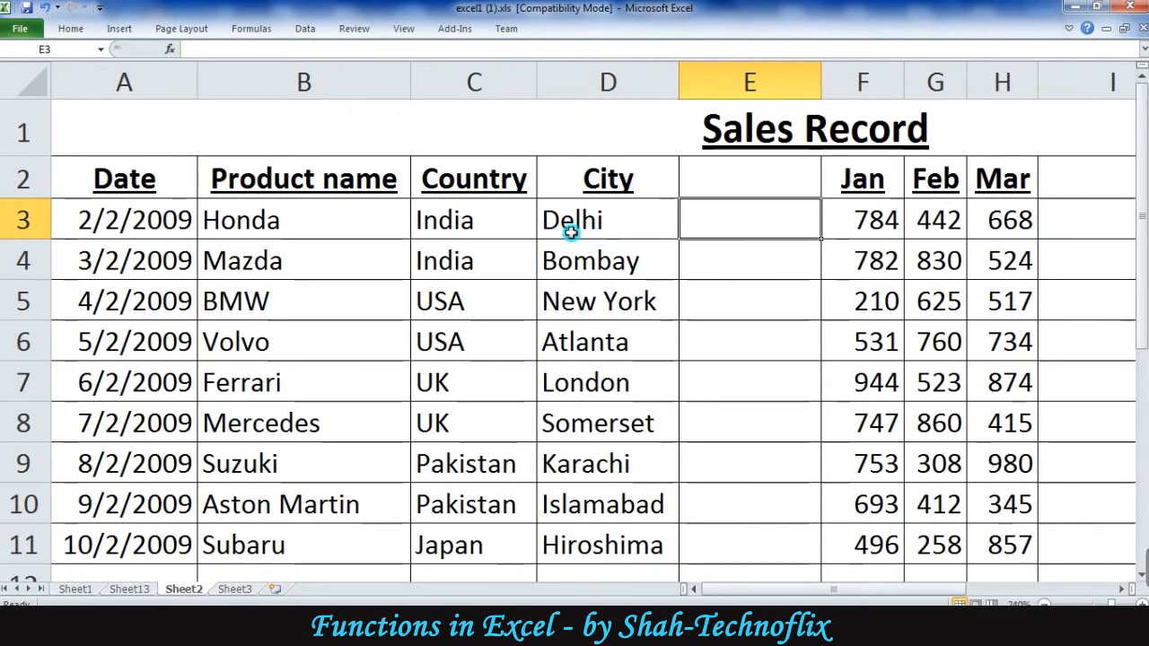
{"action": "type", "text": "=left"}
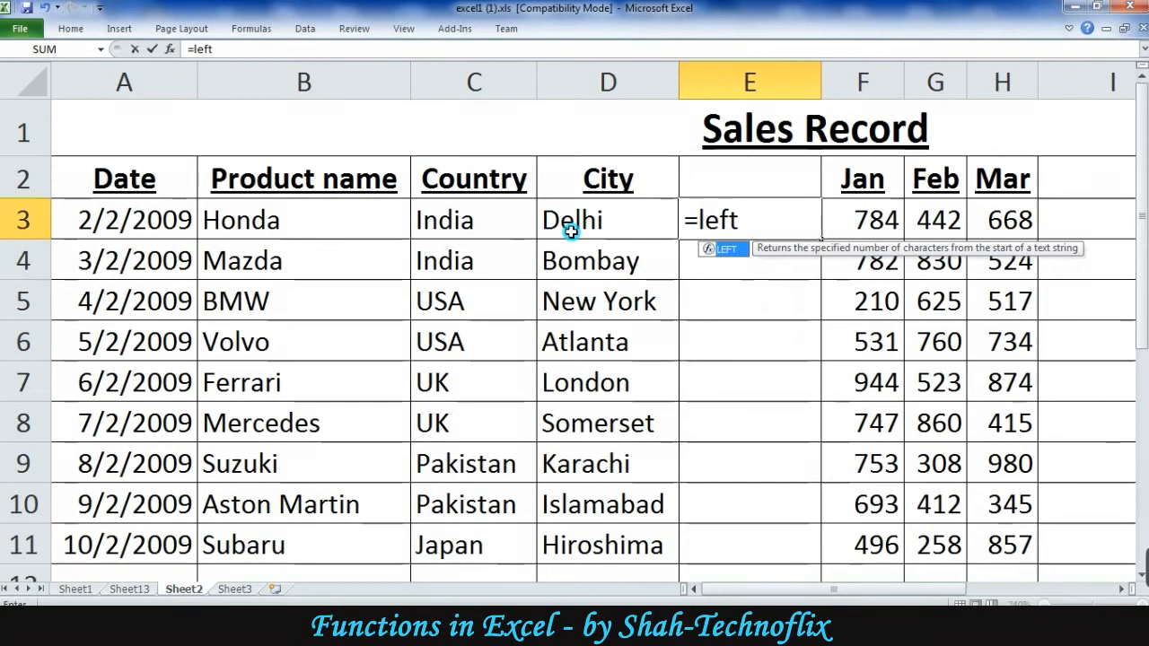
{"action": "key", "text": "Tab"}
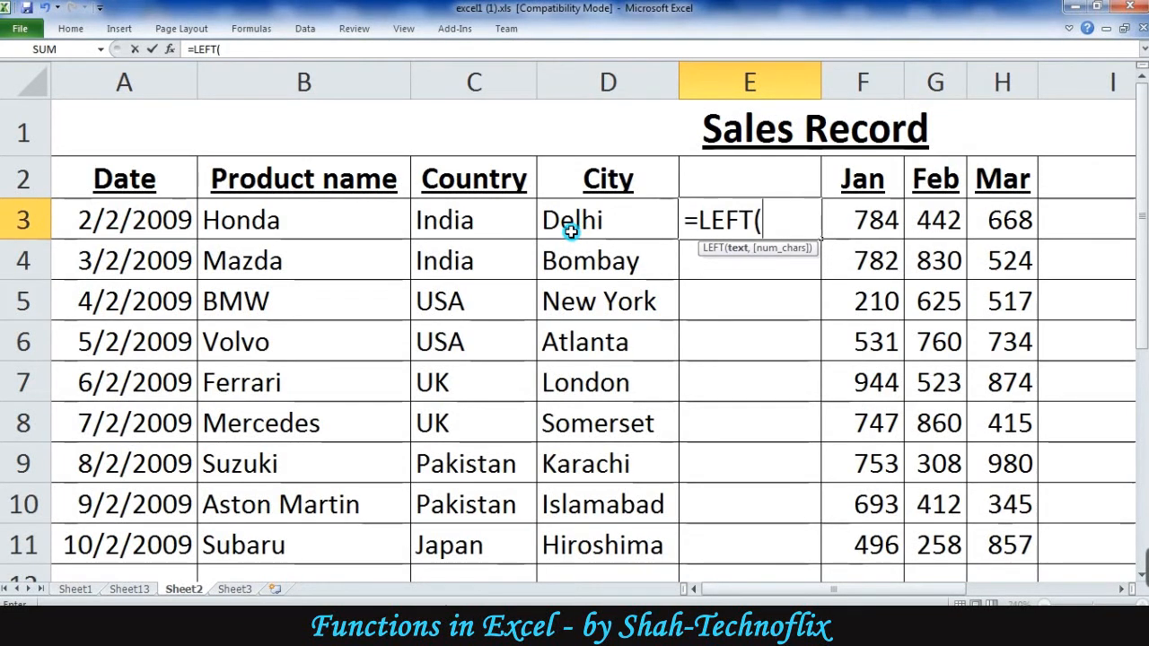
{"action": "left_click", "coordinate": [611, 226]}
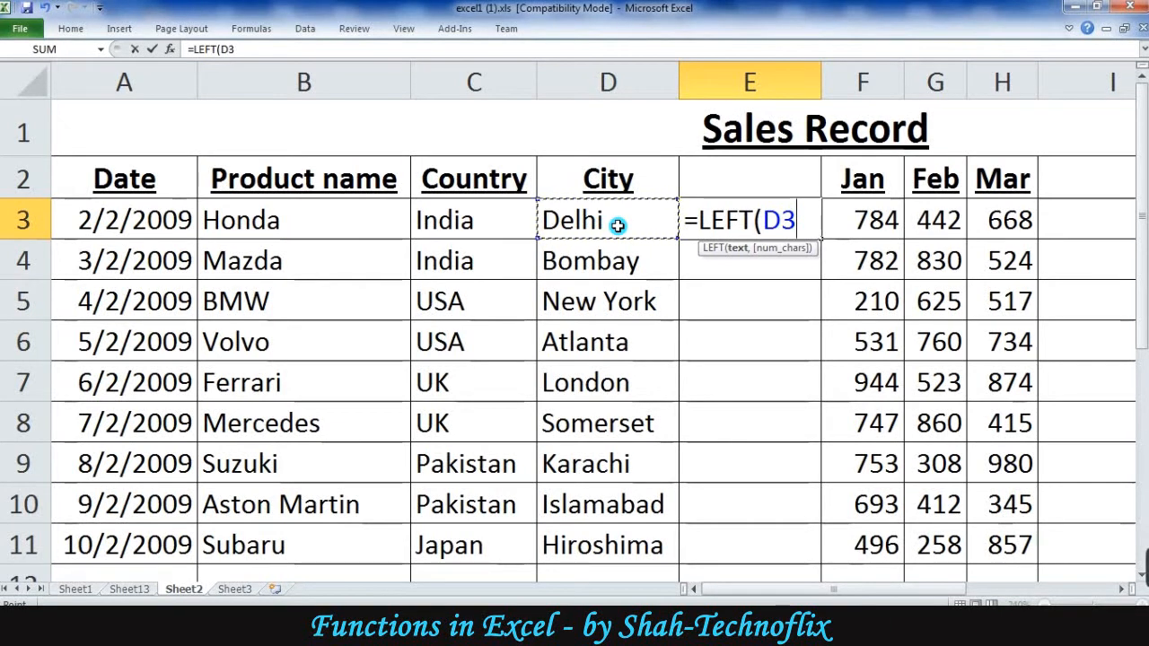
{"action": "type", "text": ","}
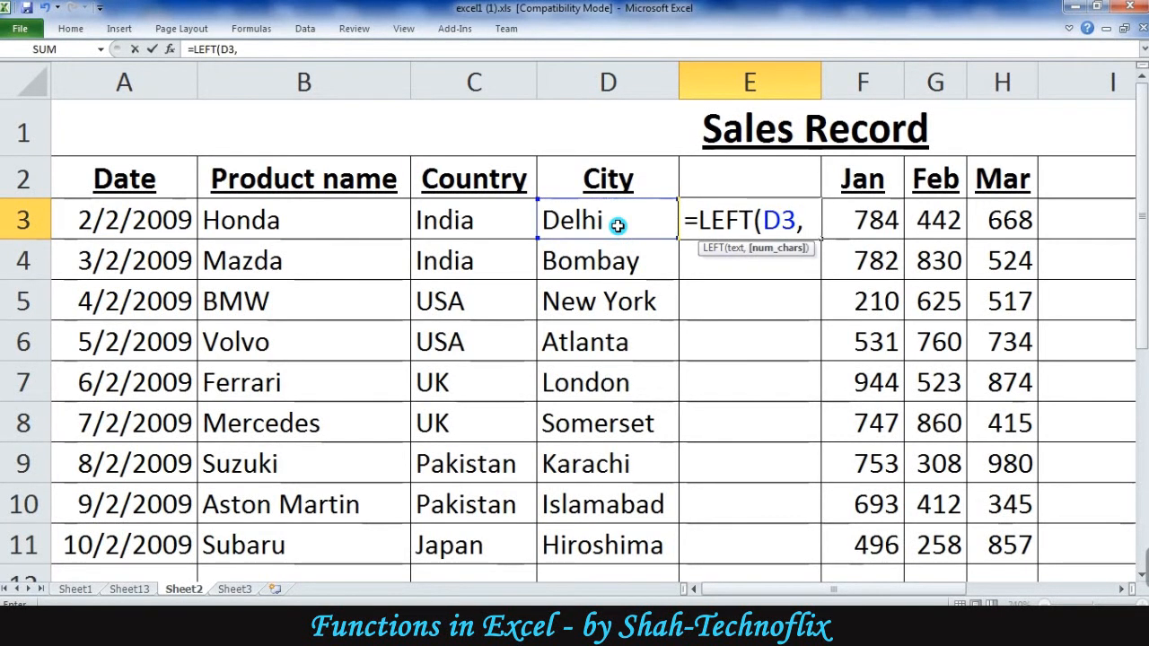
{"action": "type", "text": "3)"}
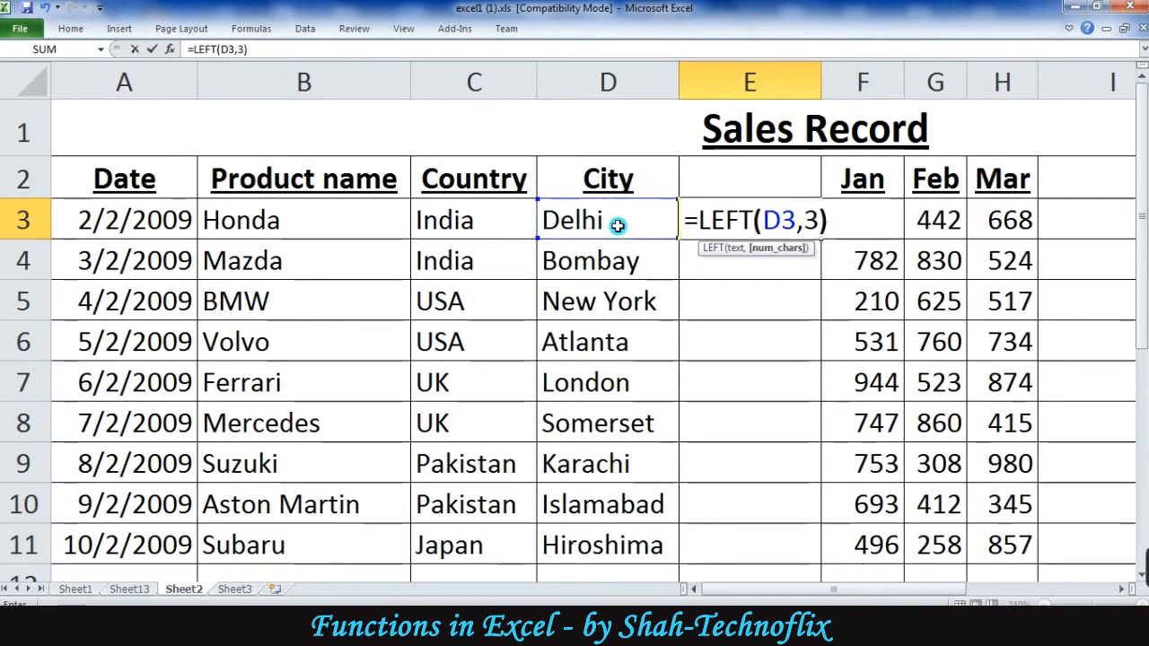
{"action": "key", "text": "Return"}
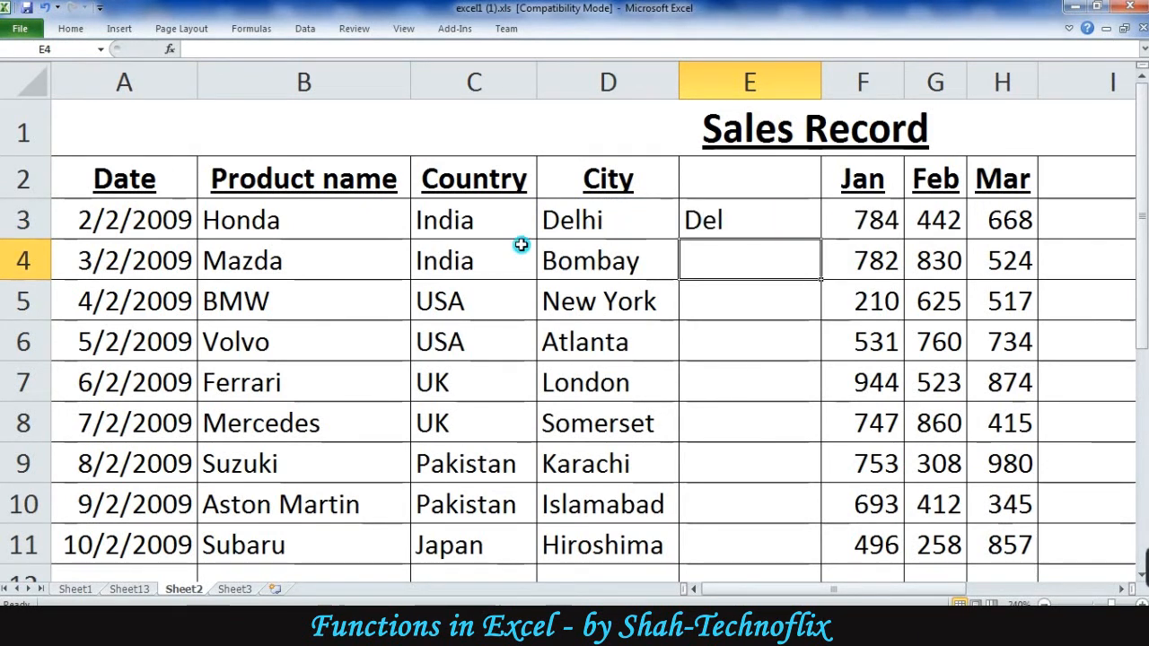
Change the LEFT function in E3 to RIGHT so that it reads =RIGHT(D3,3), and clear E3 after the calculation.
{"action": "double_click", "coordinate": [707, 228]}
{"action": "left_click_drag", "start_coordinate": [755, 223], "coordinate": [698, 222]}
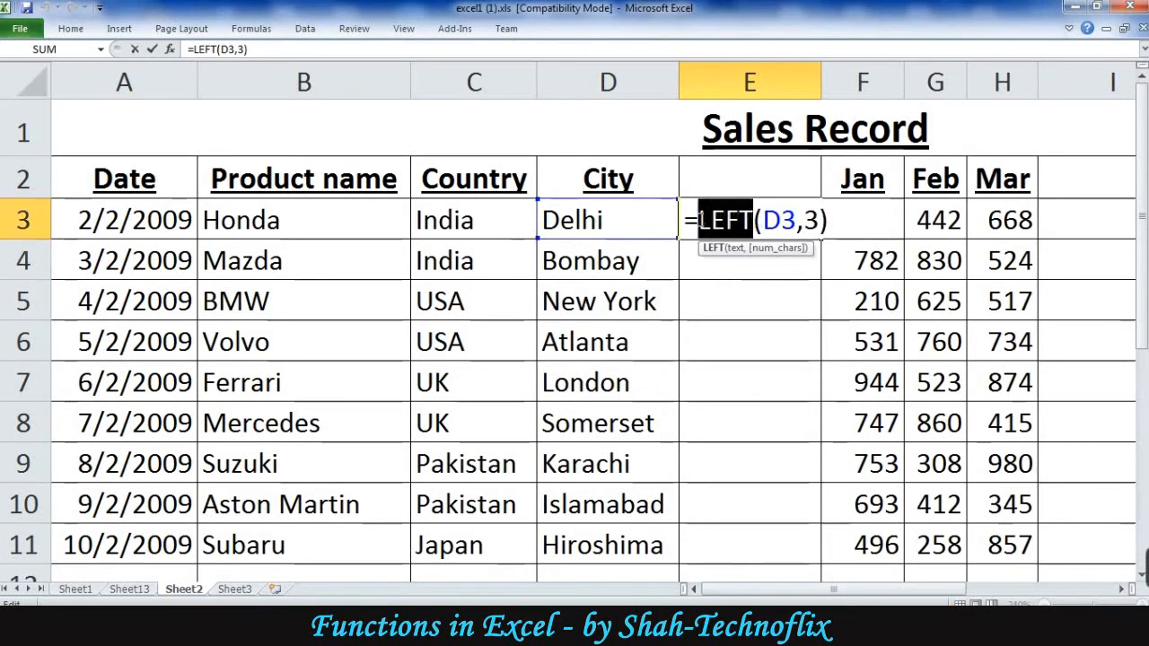
{"action": "type", "text": "Right"}
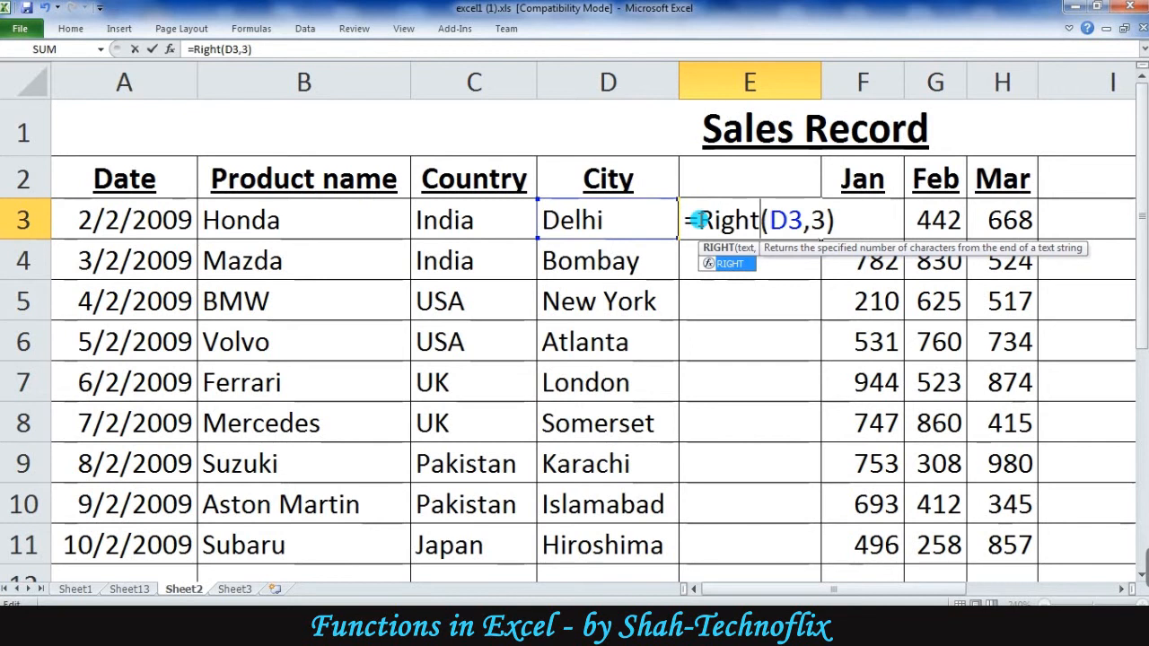
{"action": "key", "text": "Return"}
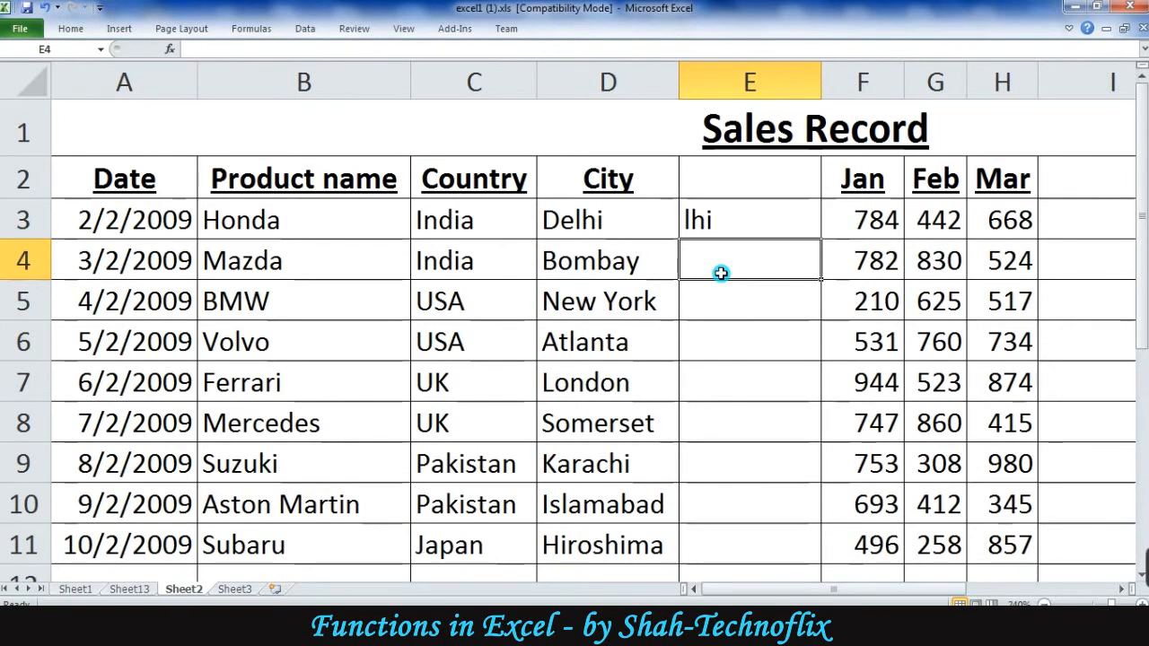
{"action": "left_click", "coordinate": [709, 225]}
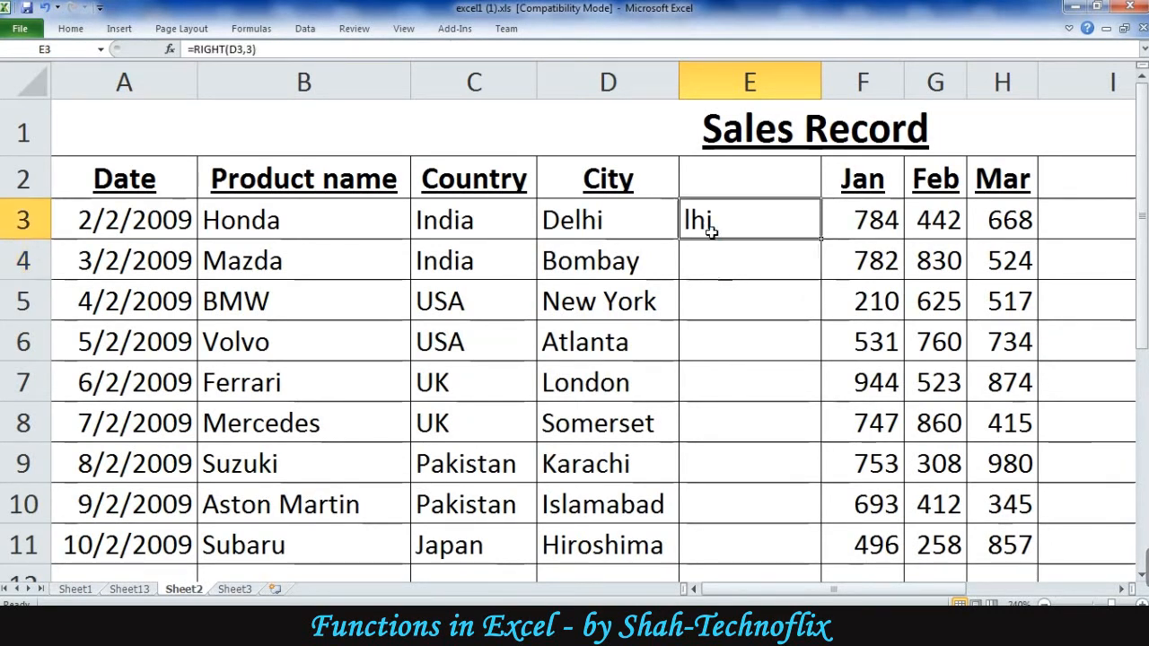
{"action": "key", "text": "Delete"}
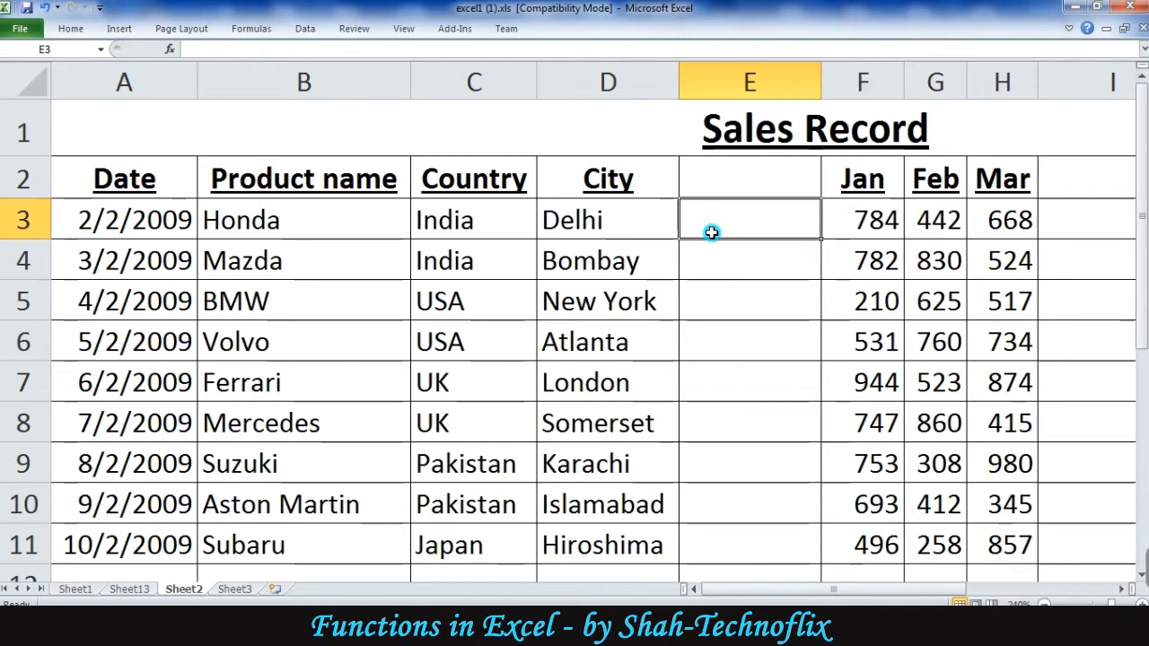
Delete the blank column E and the City column D from the sales record.
{"action": "left_click", "coordinate": [719, 82]}
{"action": "key", "text": "ctrl+minus"}
{"action": "left_click", "coordinate": [652, 79]}
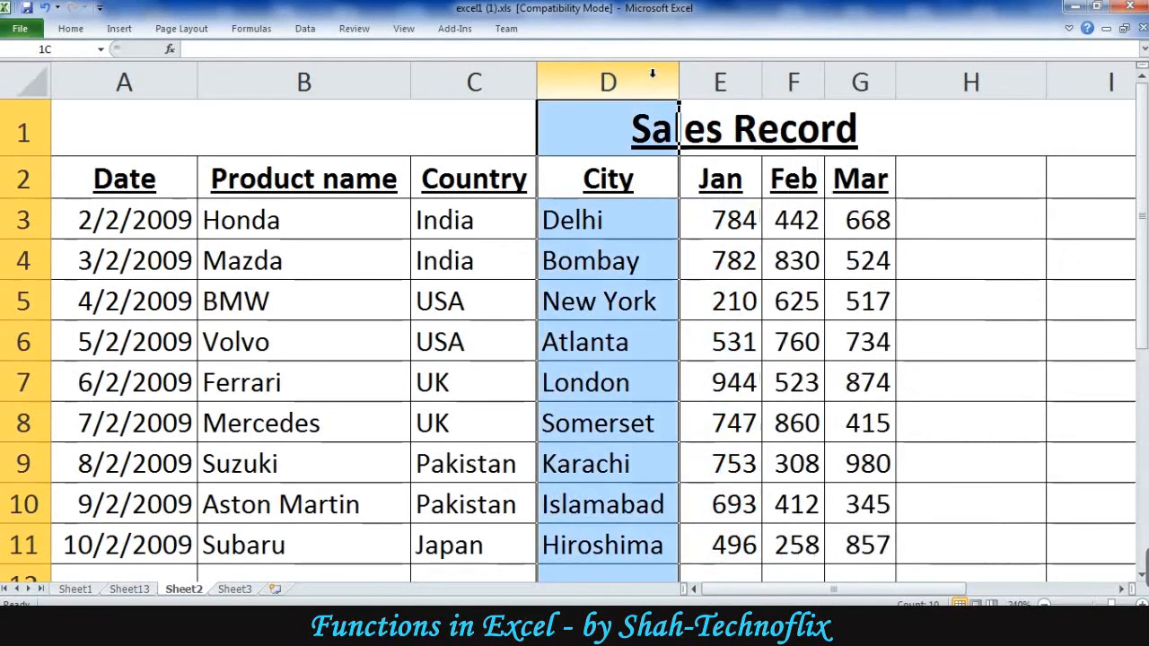
{"action": "key", "text": "ctrl+minus"}
Calculate the average of Honda's January to March sales in G3 with =AVERAGE(D3:F3).
{"action": "left_click", "coordinate": [840, 231]}
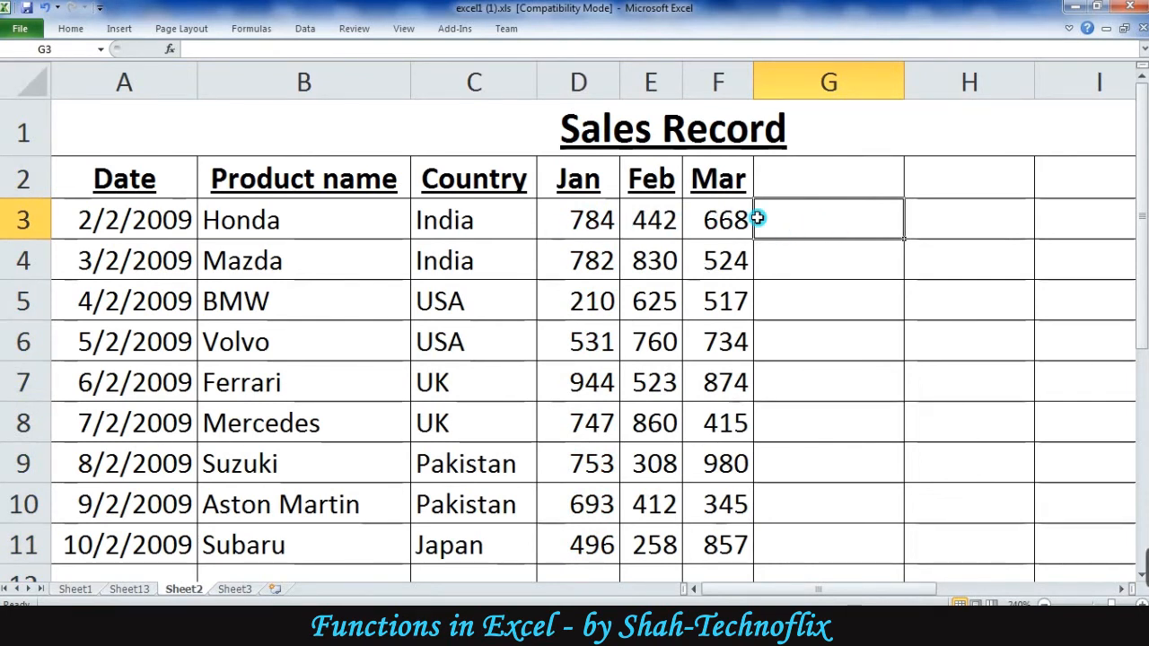
{"action": "type", "text": "=Av"}
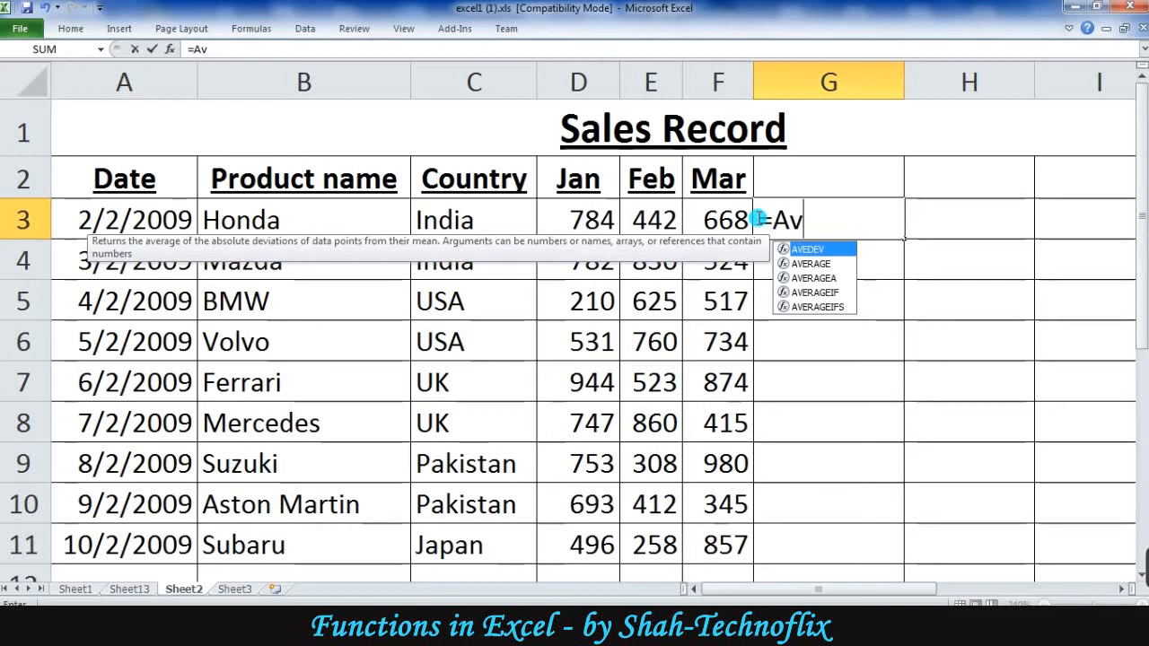
{"action": "type", "text": "erage"}
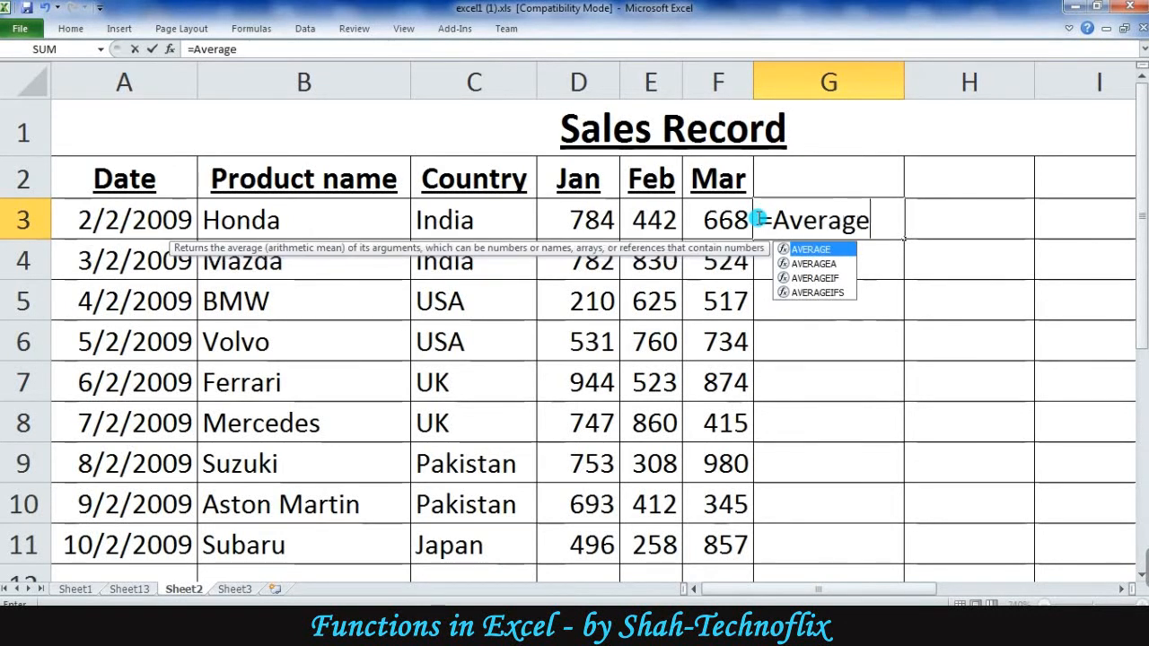
{"action": "key", "text": "Tab"}
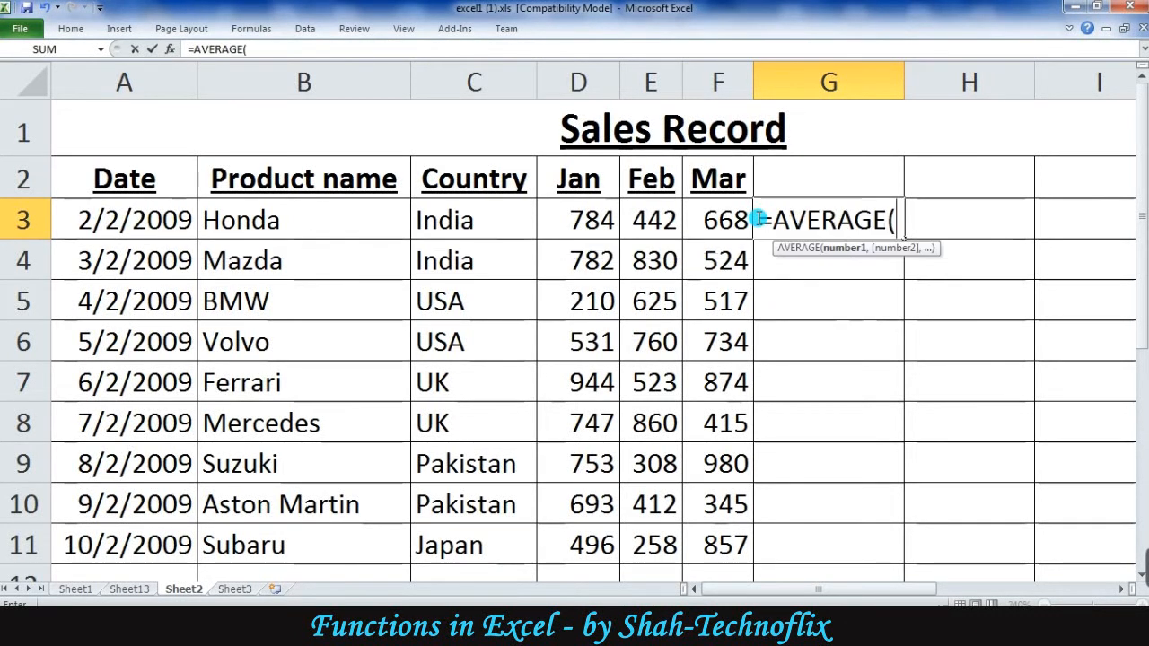
{"action": "left_click", "coordinate": [600, 222]}
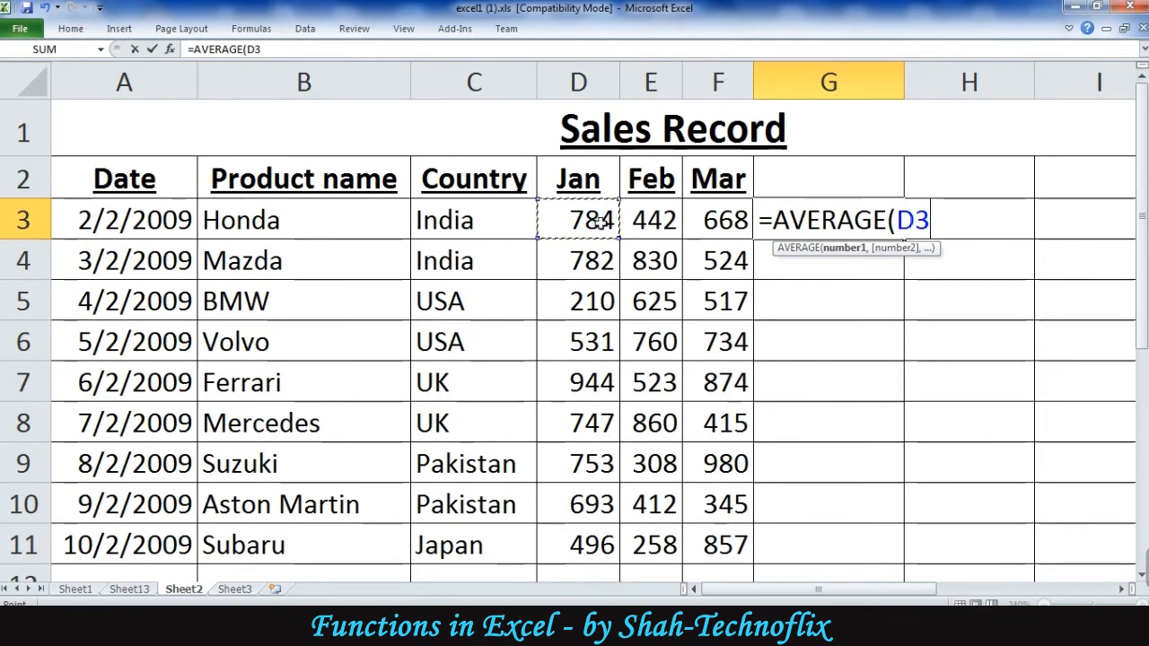
{"action": "left_click_drag", "start_coordinate": [600, 223], "coordinate": [733, 231]}
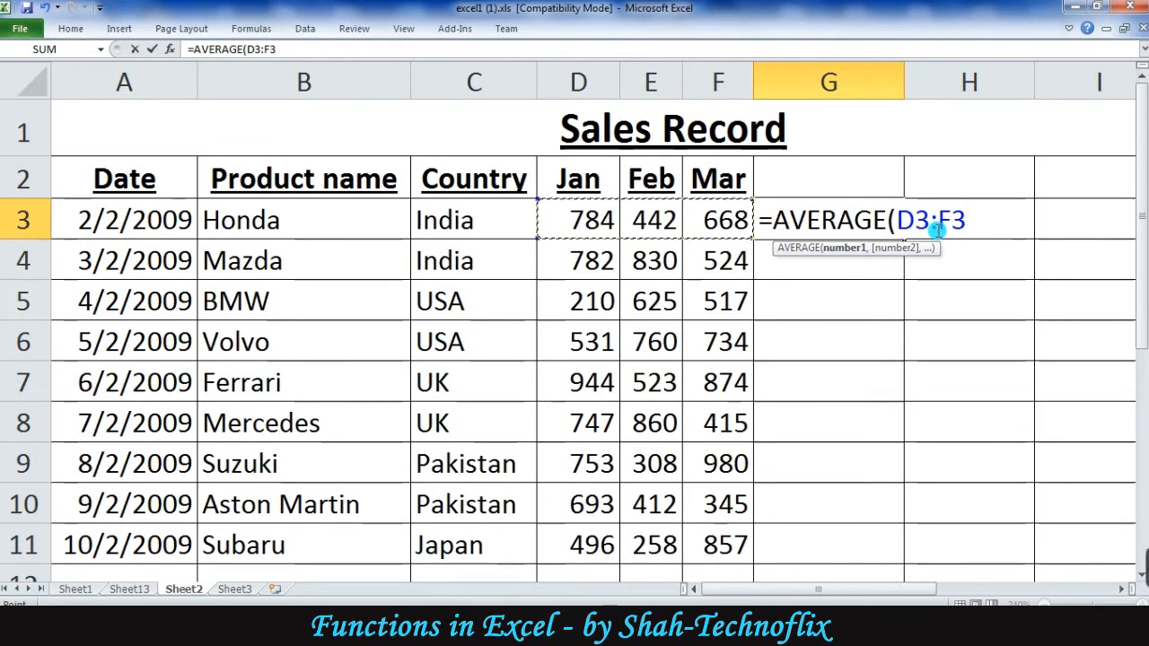
{"action": "key", "text": "Return"}
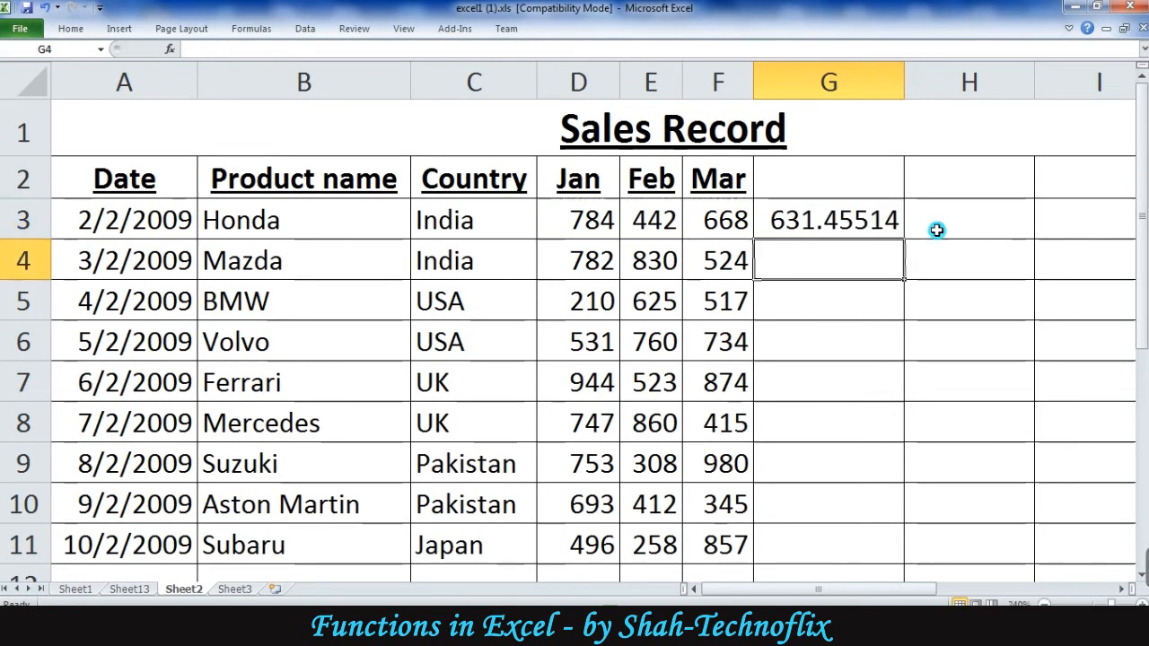
{"action": "left_click", "coordinate": [857, 224]}
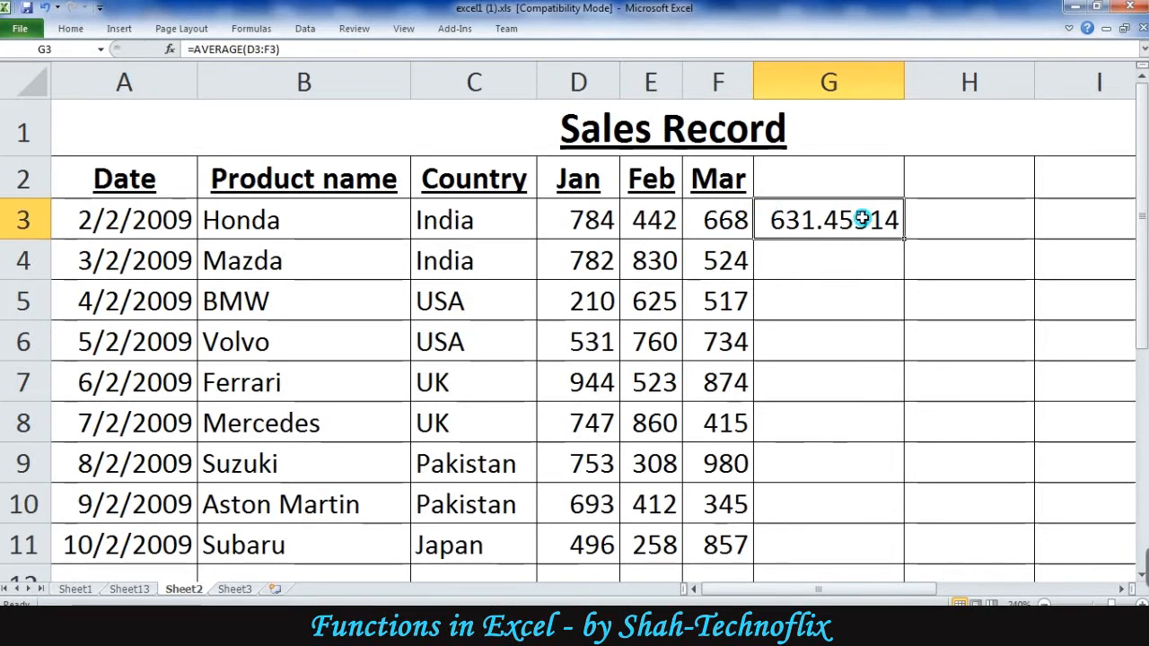
{"action": "type", "text": "="}
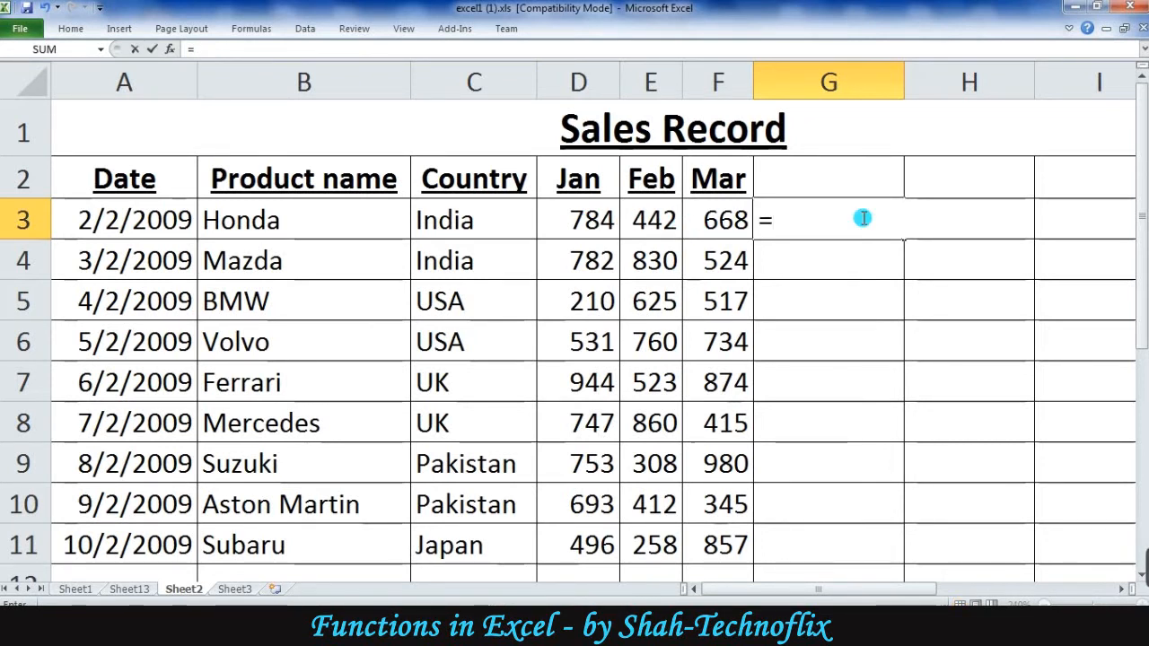
{"action": "type", "text": "-max"}
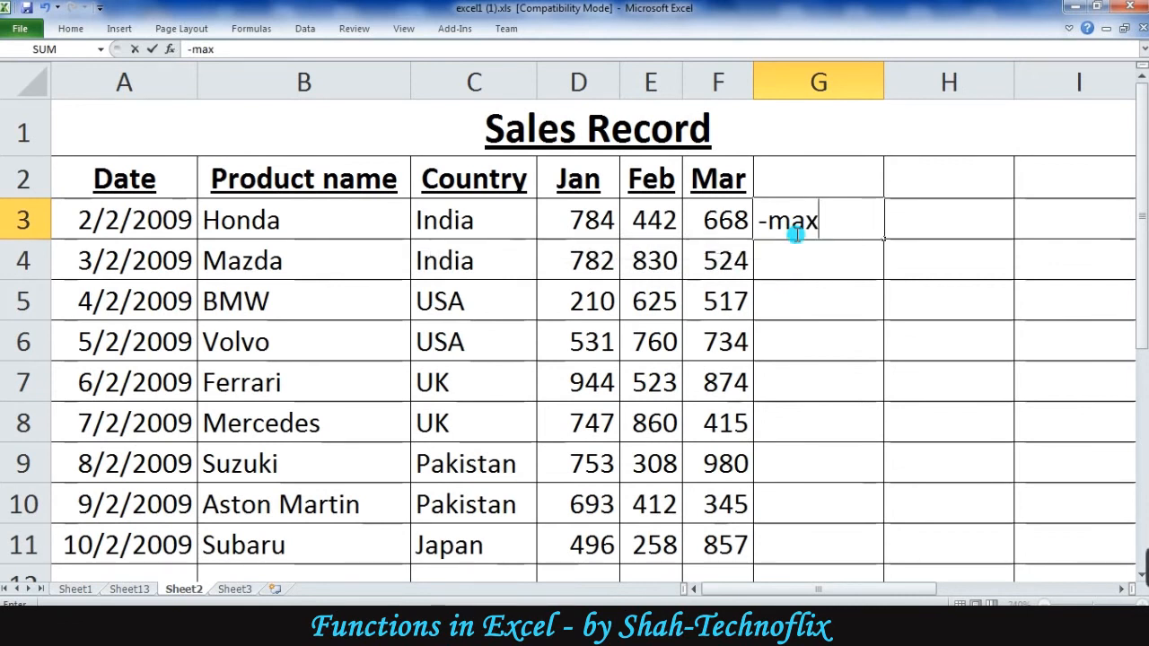
{"action": "key", "text": "BackSpace"}
{"action": "key", "text": "BackSpace"}
{"action": "key", "text": "BackSpace"}
{"action": "key", "text": "BackSpace"}
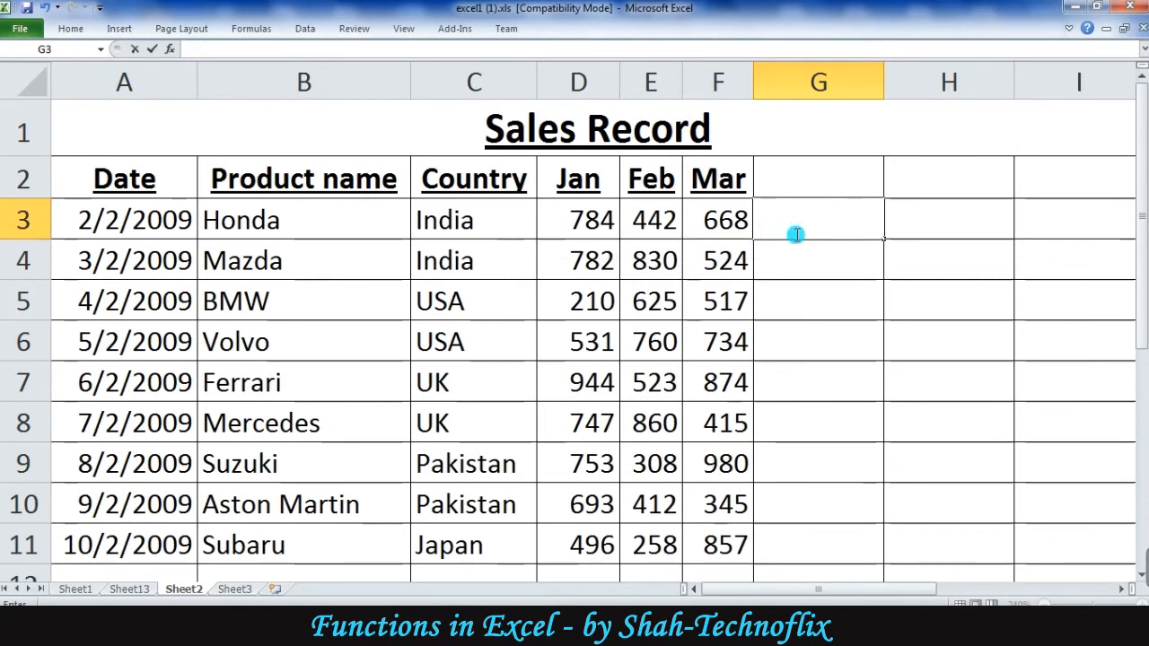
Find the largest of Honda's January to March sales in G3 with =MAX(D3:F3).
{"action": "type", "text": "=max"}
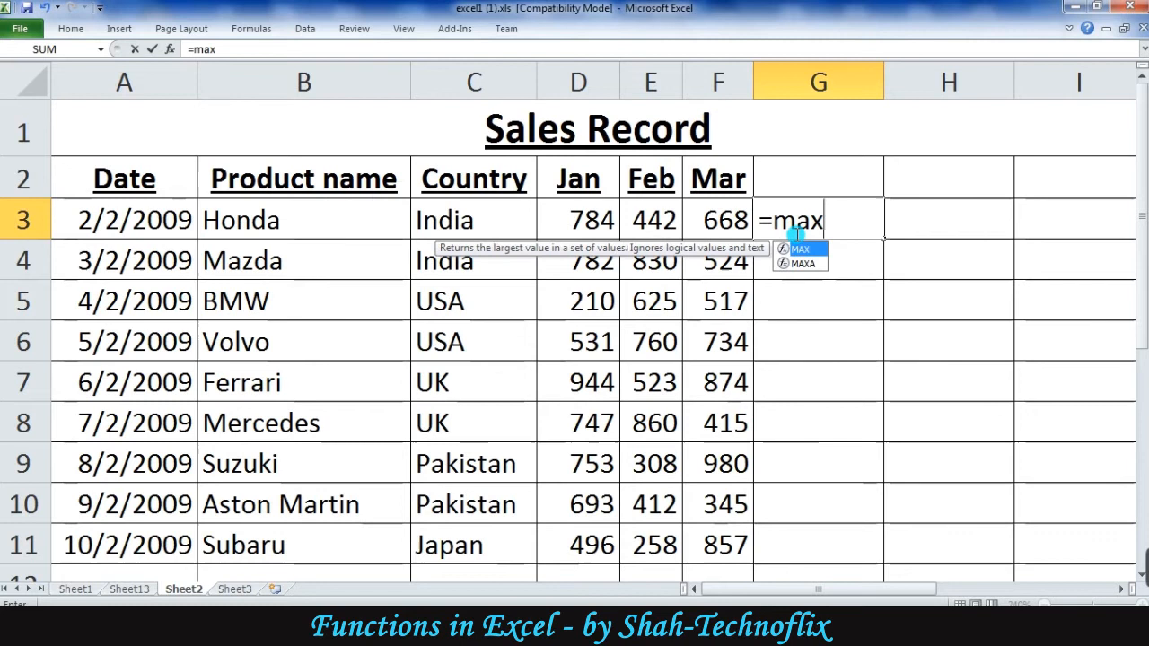
{"action": "key", "text": "Tab"}
{"action": "left_click_drag", "start_coordinate": [589, 222], "coordinate": [708, 225]}
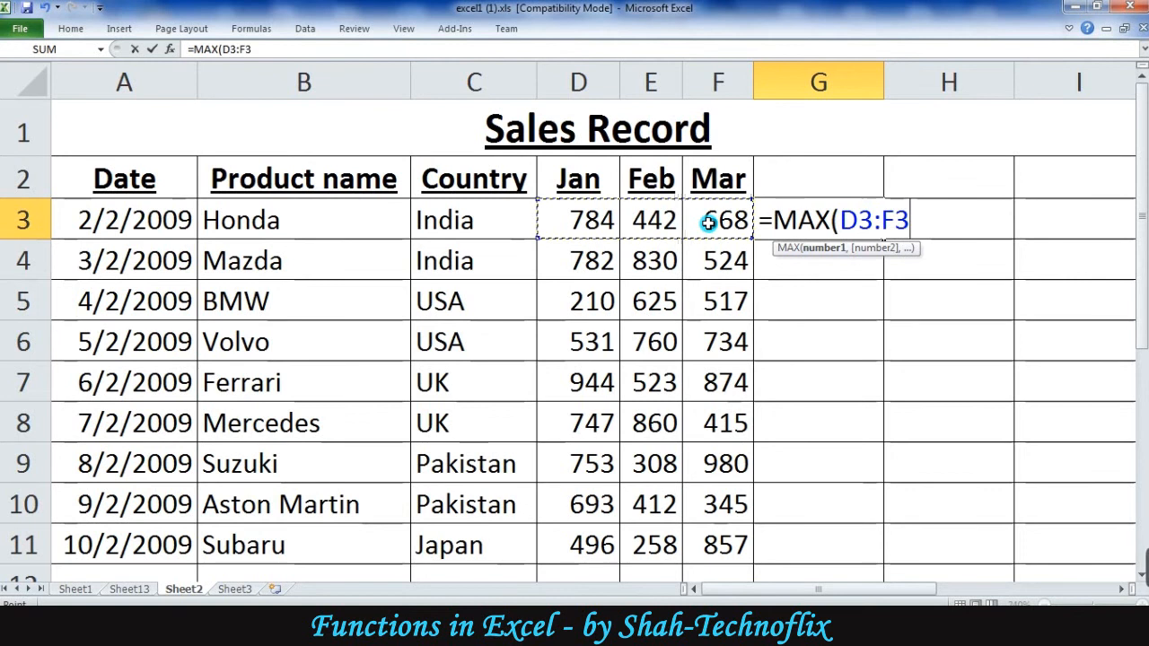
{"action": "key", "text": "Return"}
{"action": "left_click", "coordinate": [802, 224]}
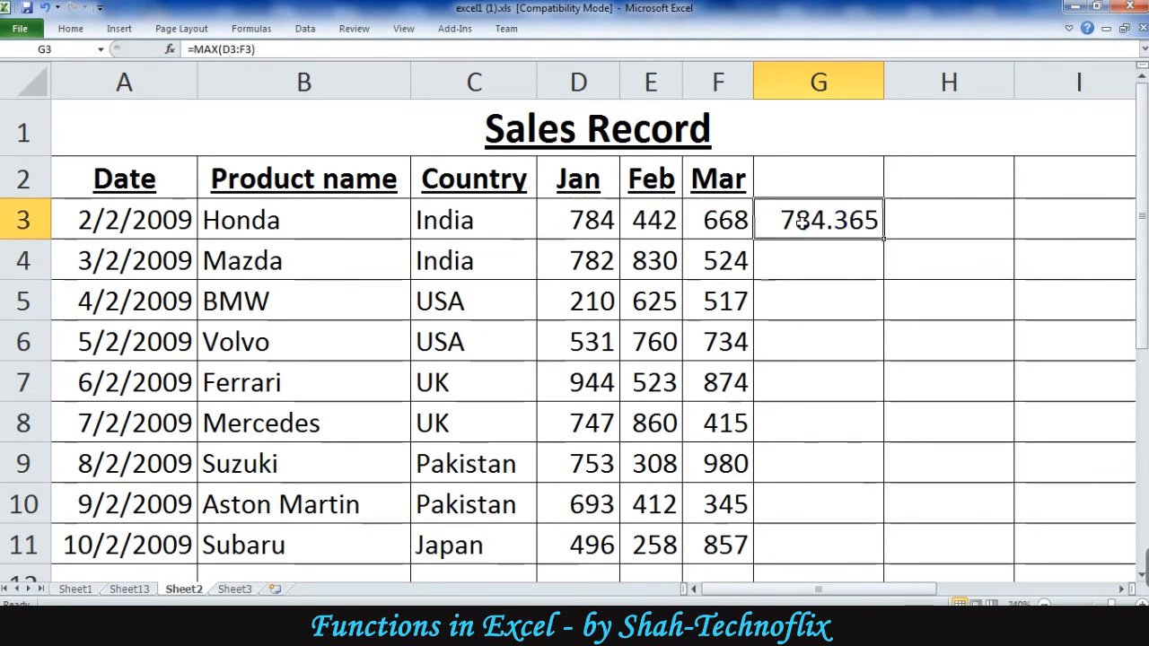
Remove the decimals from Honda's January sales in D3 so that the cell contains 784.
{"action": "left_click", "coordinate": [581, 224]}
{"action": "double_click", "coordinate": [581, 224]}
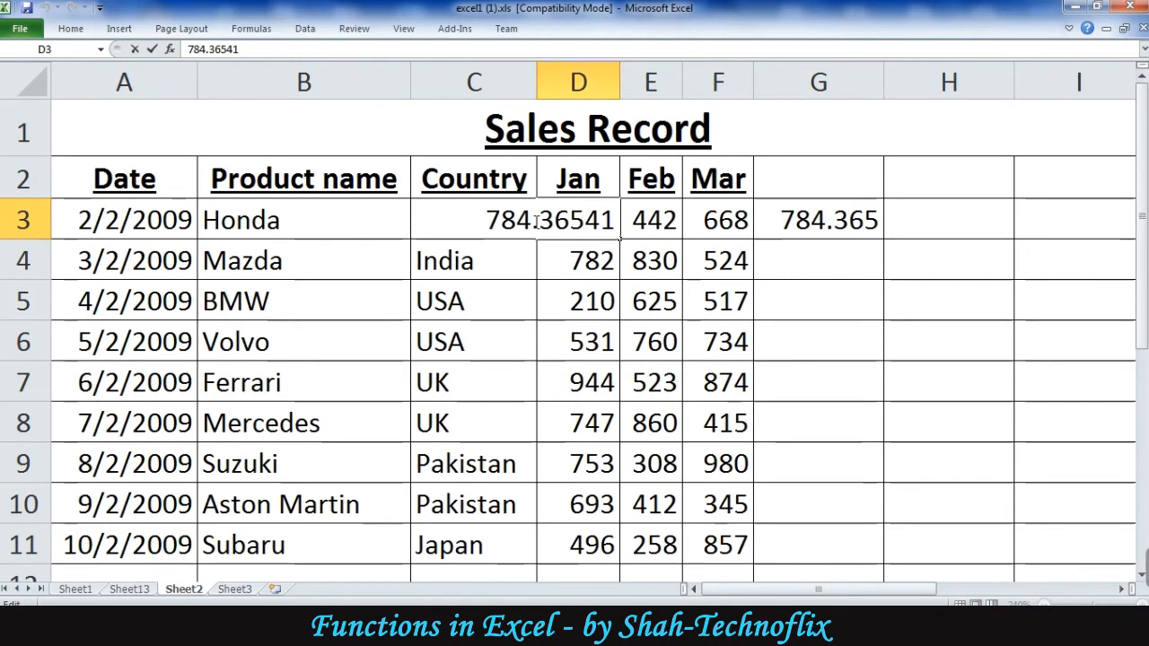
{"action": "left_click_drag", "start_coordinate": [536, 222], "coordinate": [618, 221]}
{"action": "key", "text": "BackSpace"}
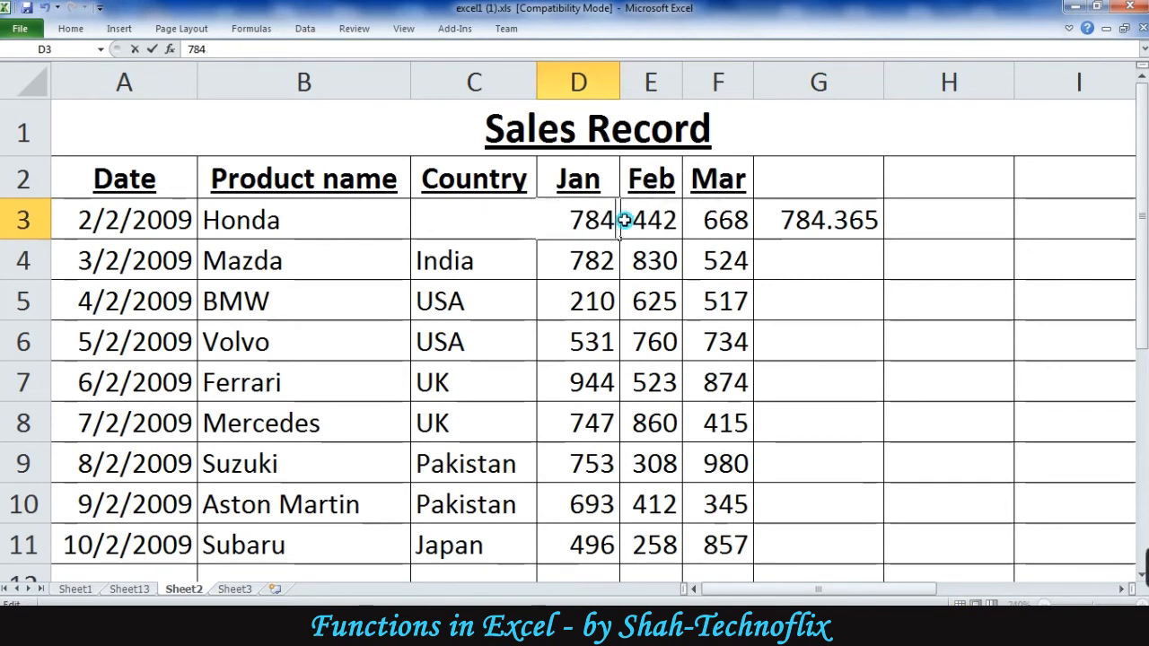
{"action": "key", "text": "Return"}
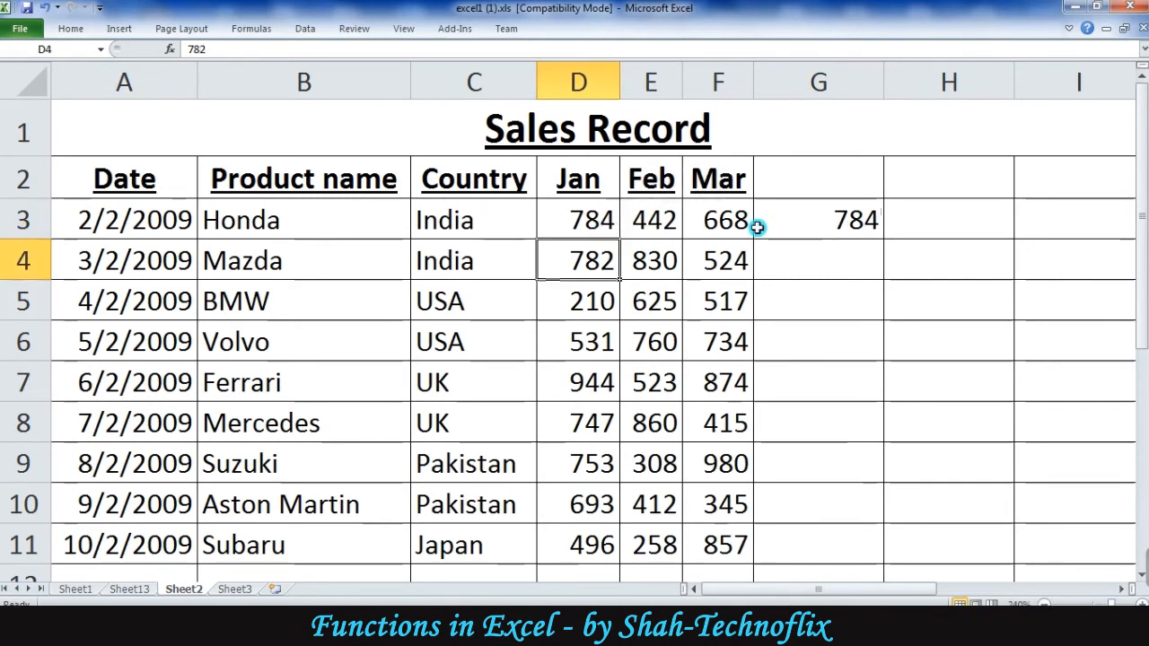
Replace the MAX formula in G3 with =IF(D3>1000,"Yes","No") to test whether Honda's January sales exceed 1000.
{"action": "left_click", "coordinate": [823, 222]}
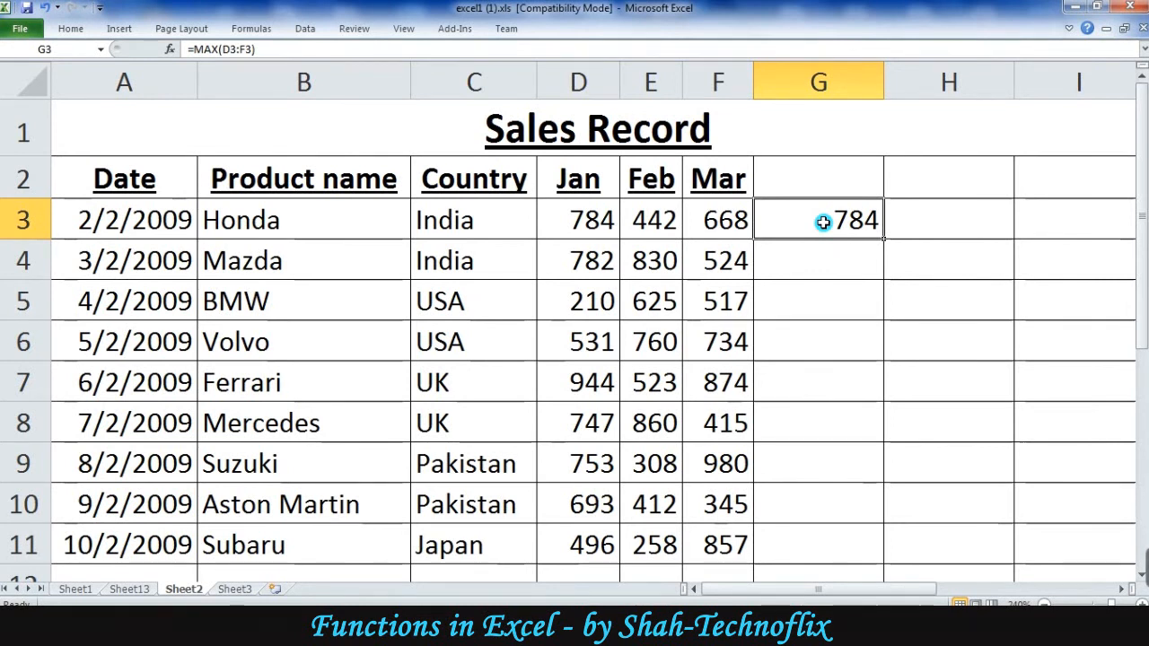
{"action": "type", "text": "=if"}
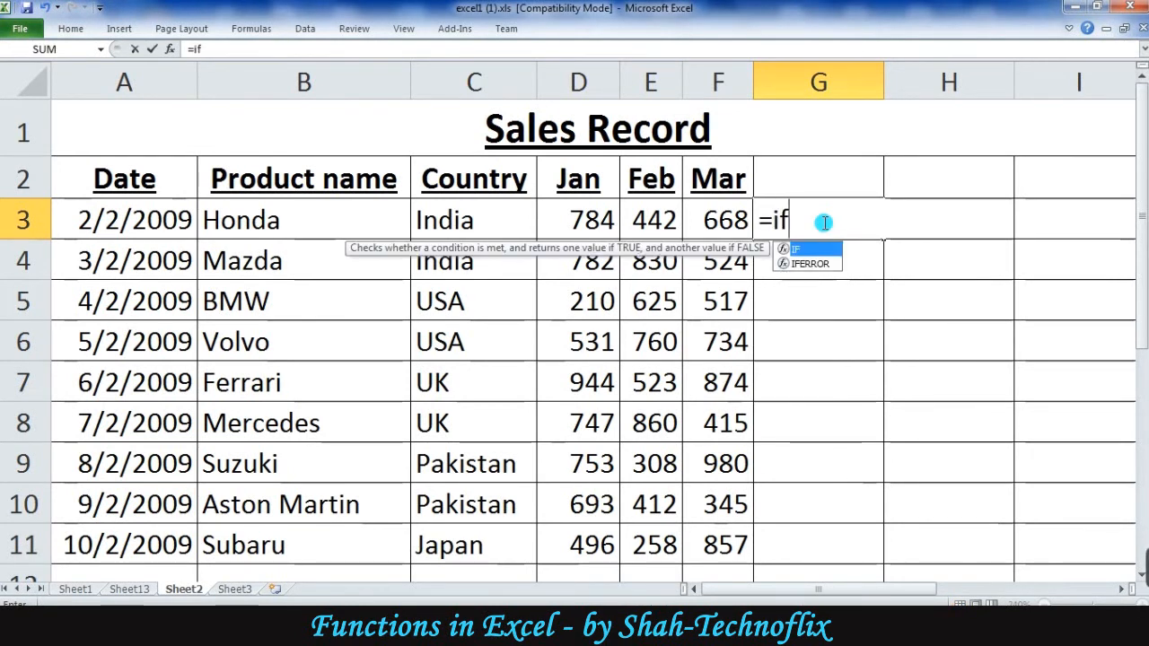
{"action": "key", "text": "Tab"}
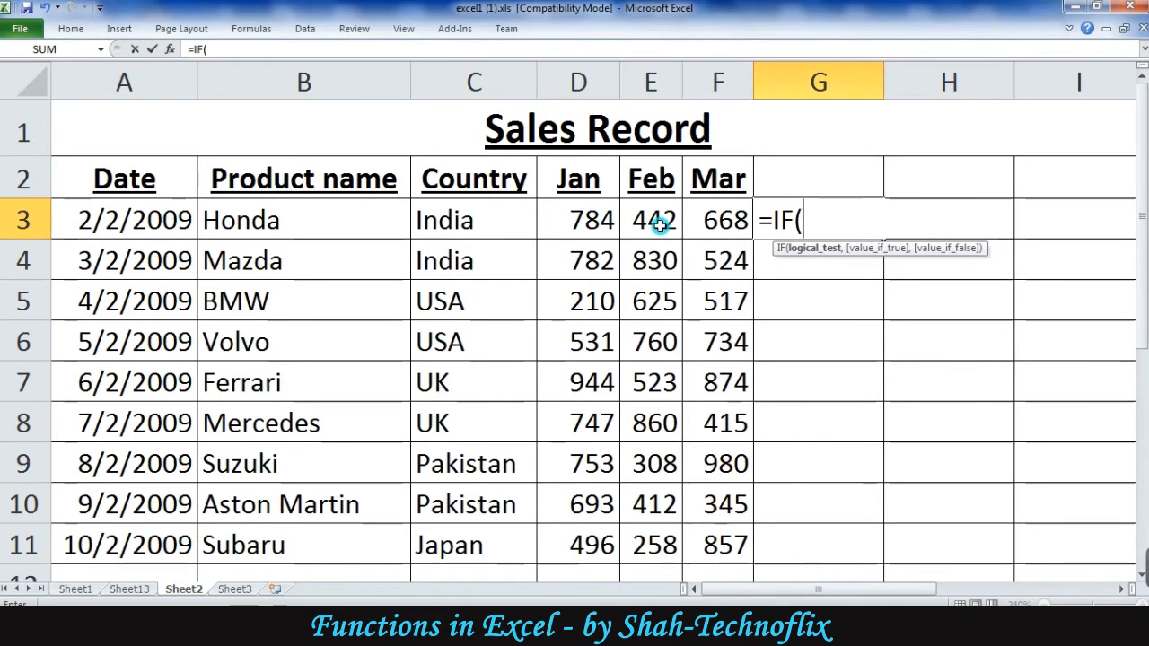
{"action": "left_click", "coordinate": [593, 222]}
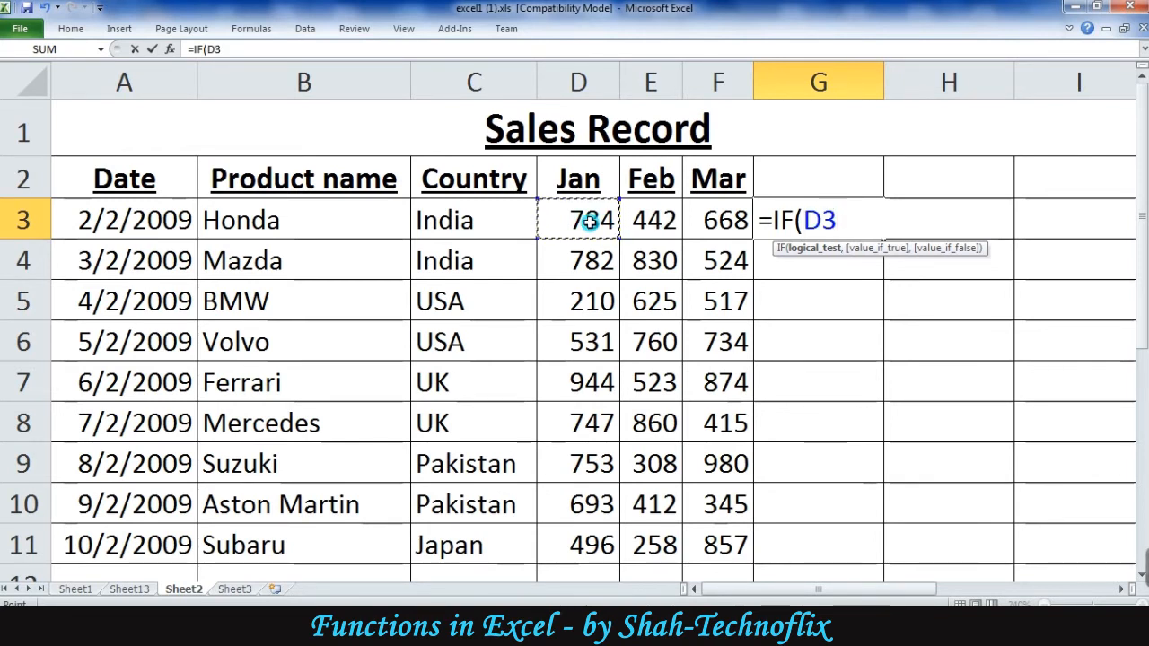
{"action": "type", "text": ">"}
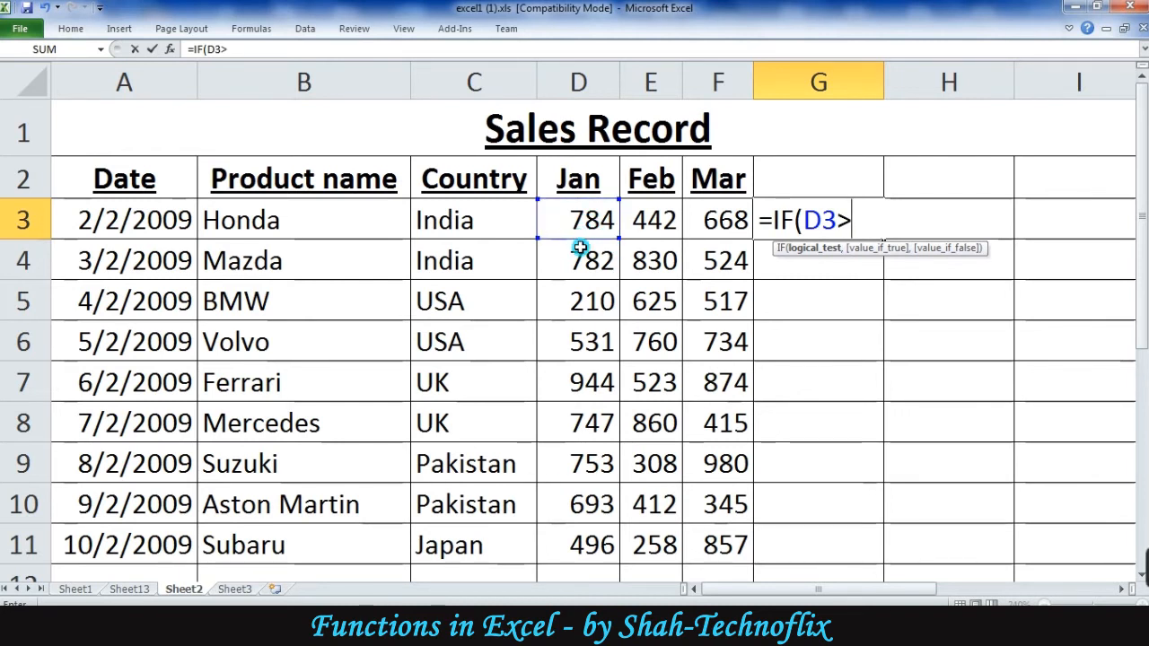
{"action": "type", "text": "1000"}
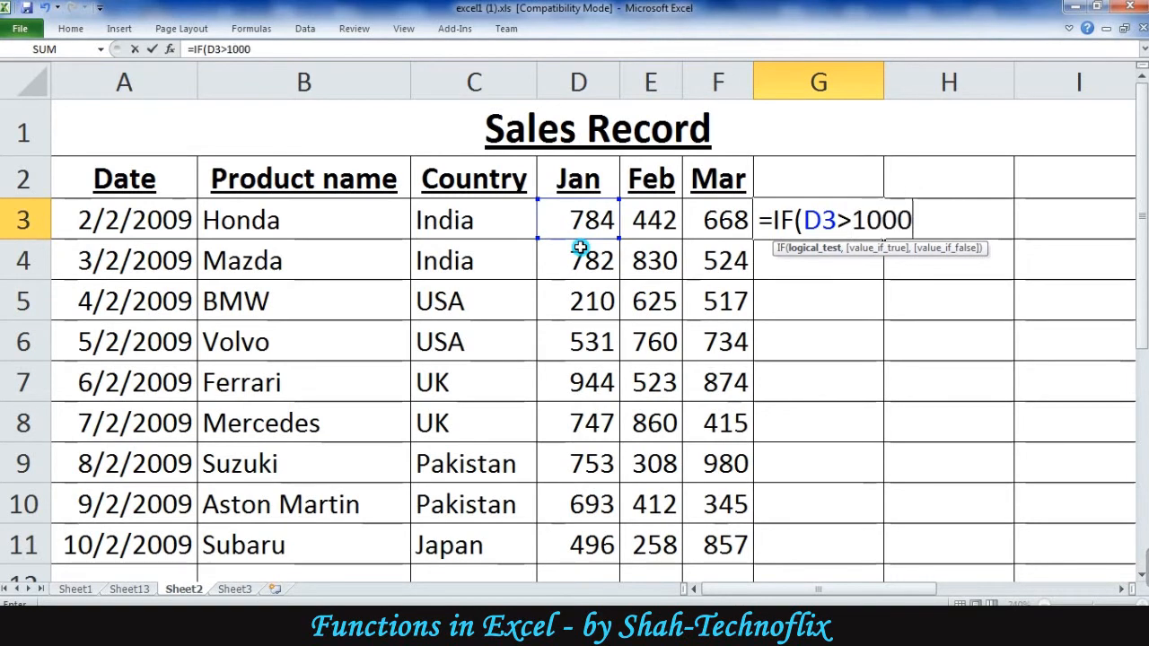
{"action": "type", "text": ","}
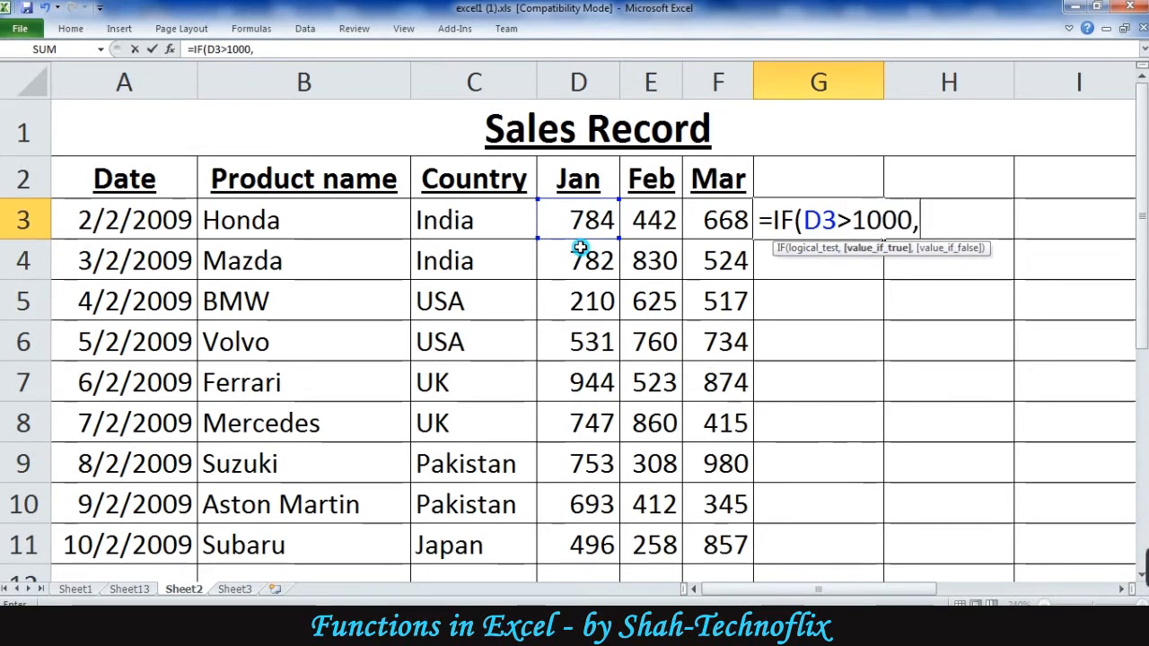
{"action": "key", "text": "Caps_Lock"}
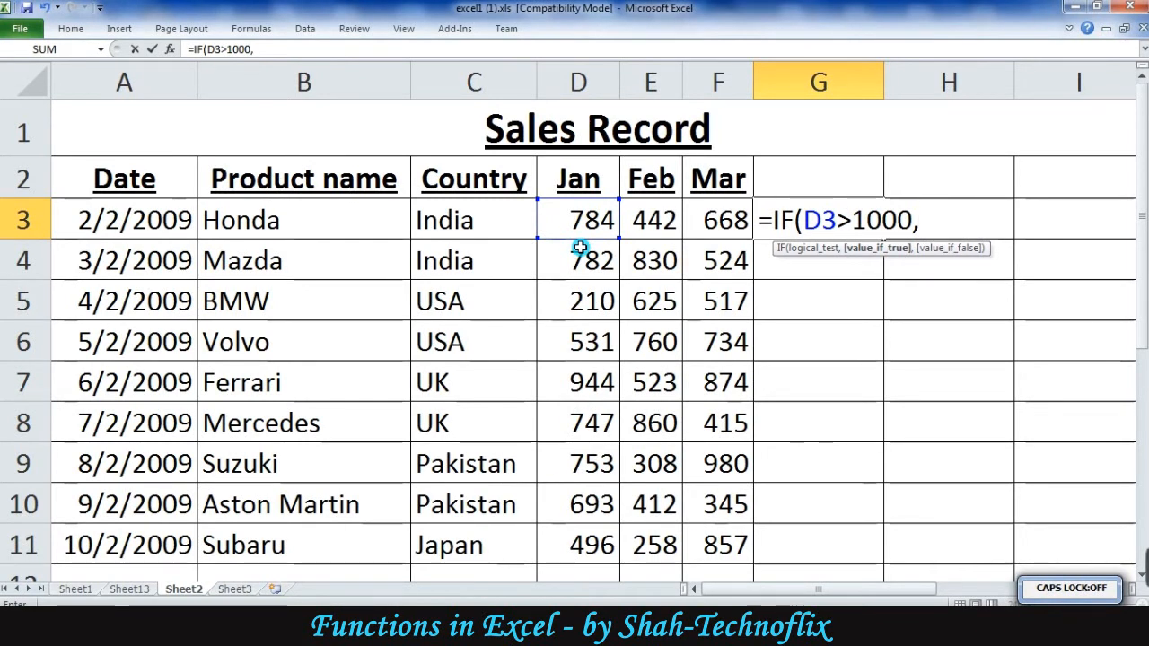
{"action": "type", "text": "\"Y"}
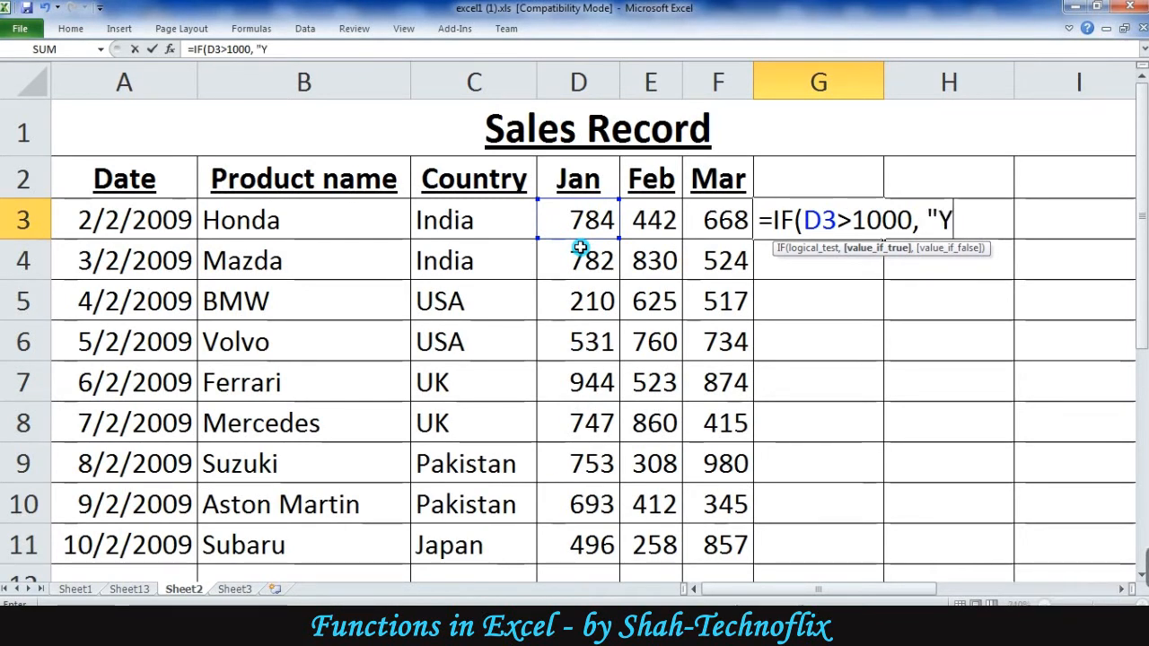
{"action": "type", "text": "es\","}
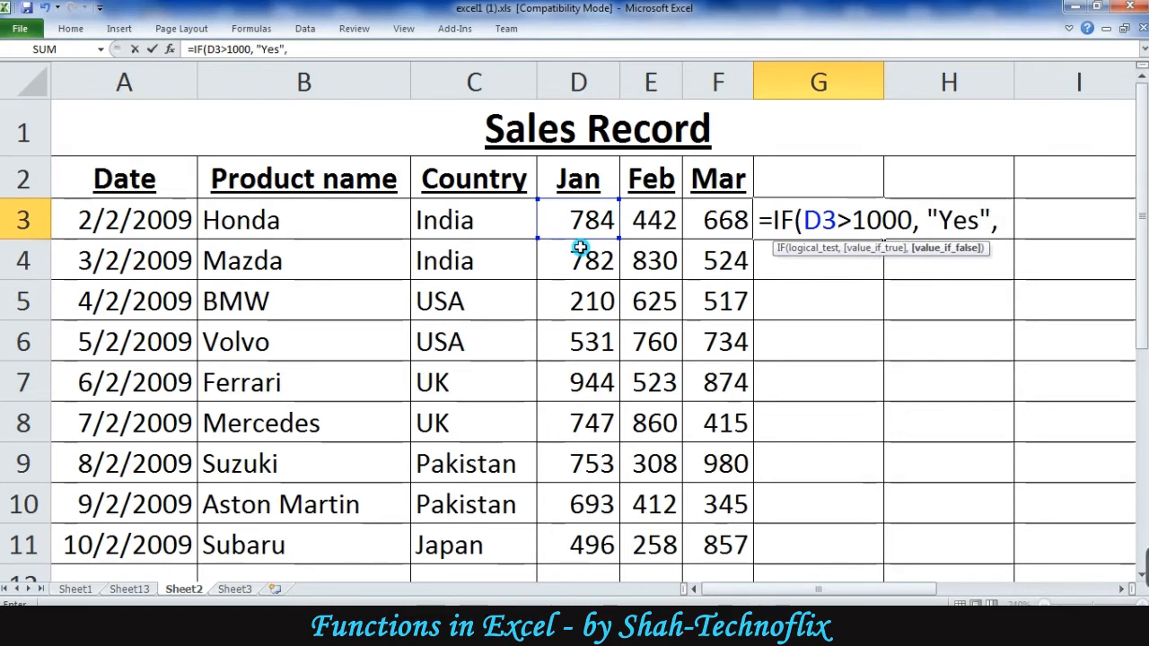
{"action": "type", "text": " No\""}
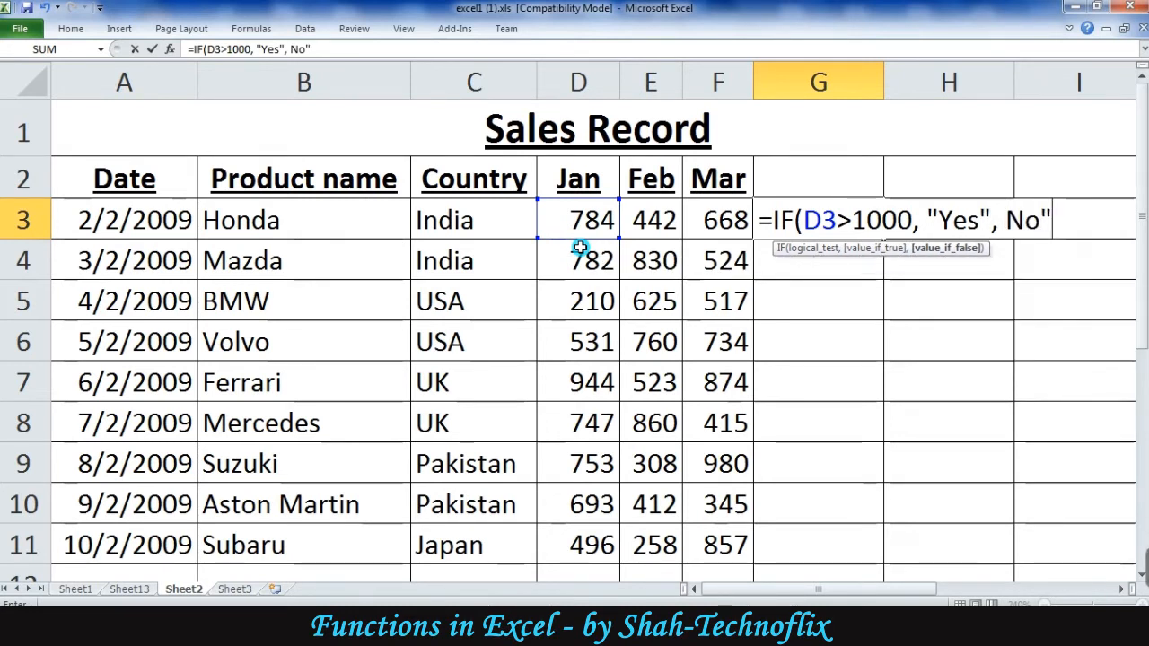
{"action": "key", "text": "Return"}
{"action": "key", "text": "Return"}
{"action": "left_click", "coordinate": [835, 218]}
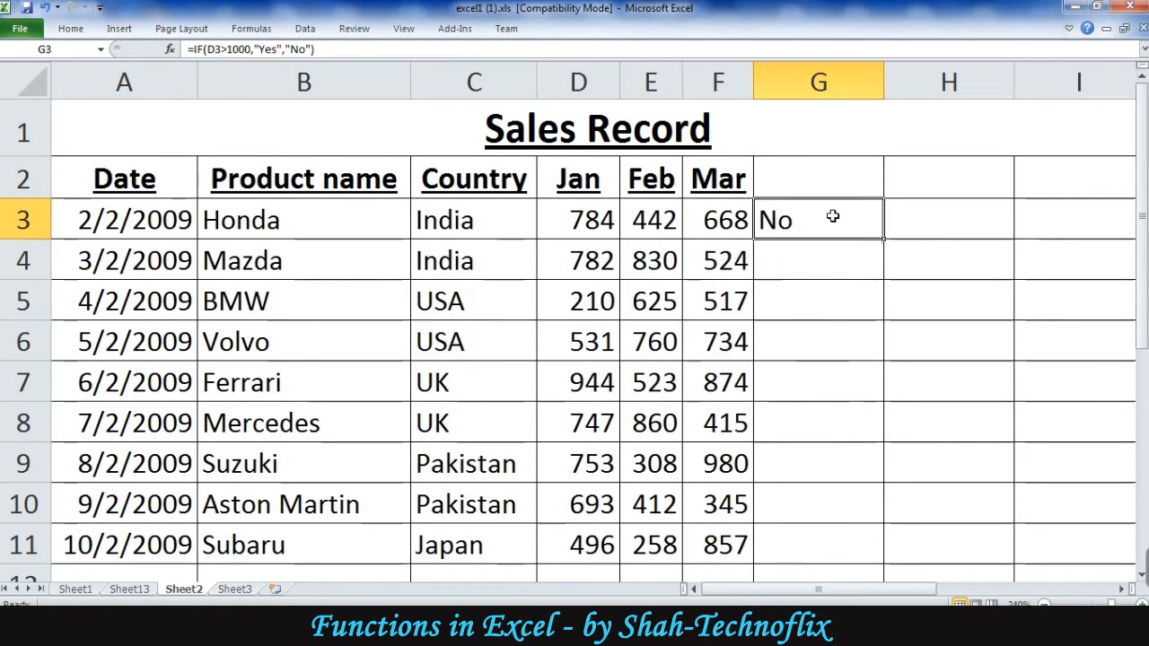
Set Honda's January sales in D3 to 1001 to test the IF formula's true result.
{"action": "left_click", "coordinate": [571, 232]}
{"action": "type", "text": "1001"}
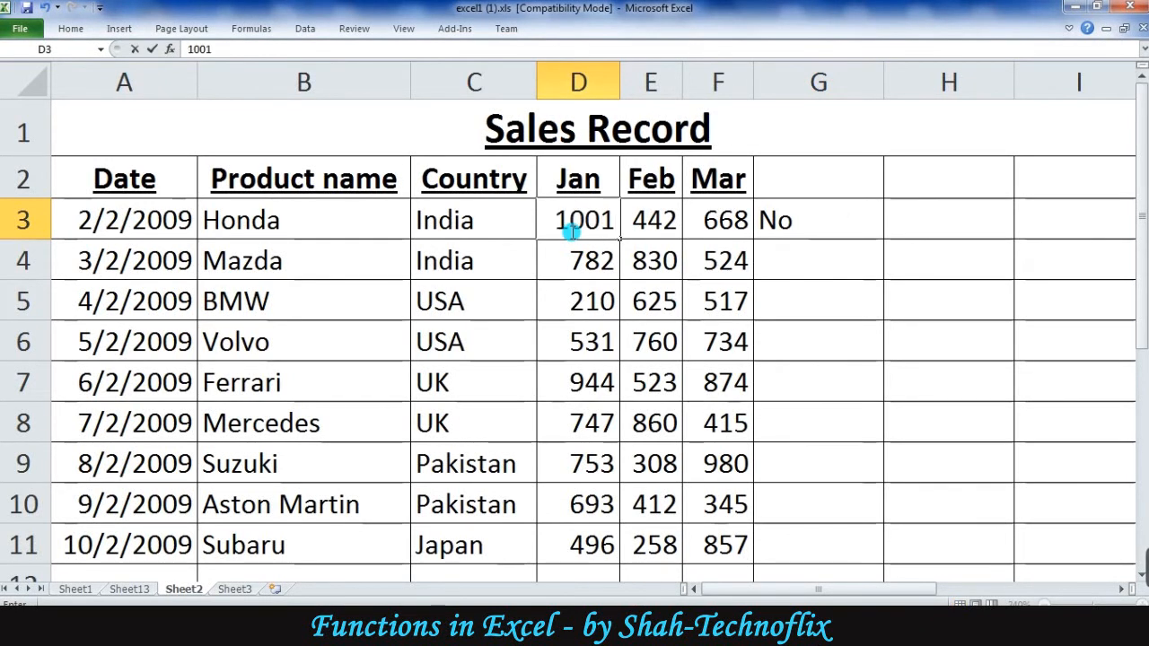
{"action": "key", "text": "Return"}
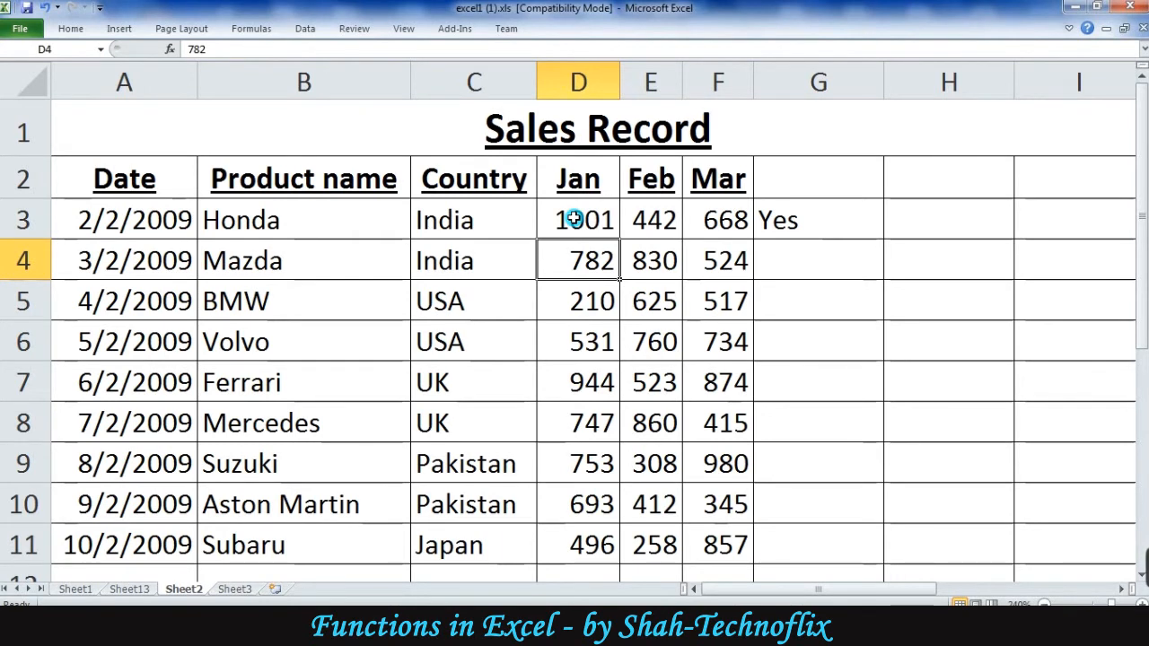
Clear the IF formula from G3 and return the current date in G5 with =Today().
{"action": "left_click", "coordinate": [790, 219]}
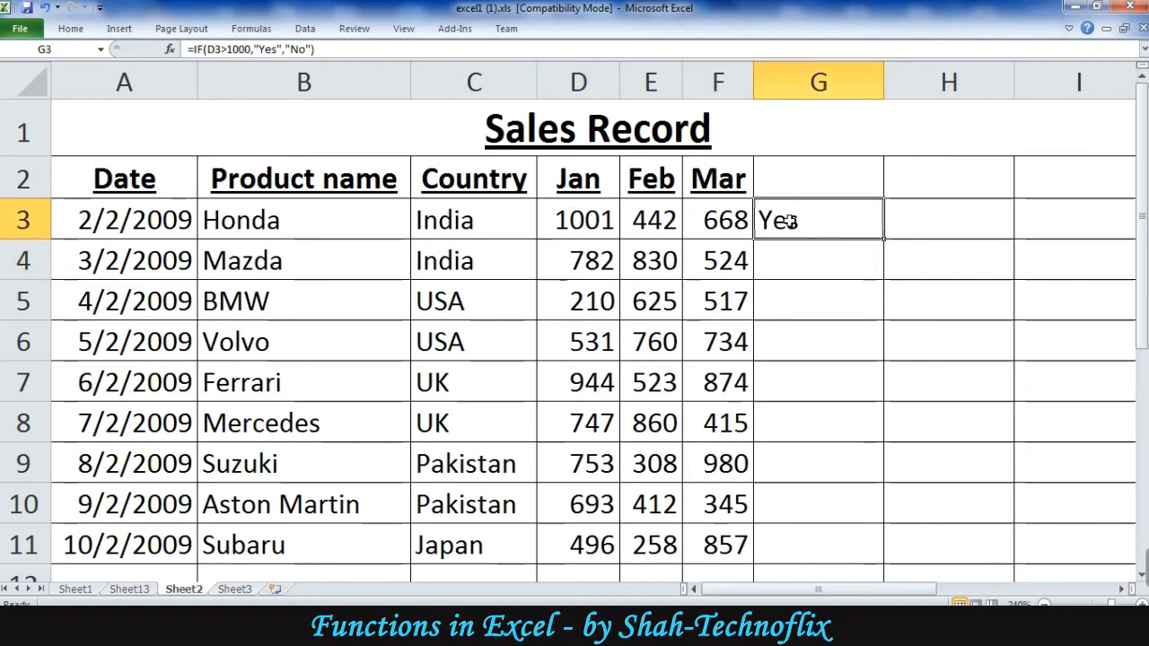
{"action": "key", "text": "Delete"}
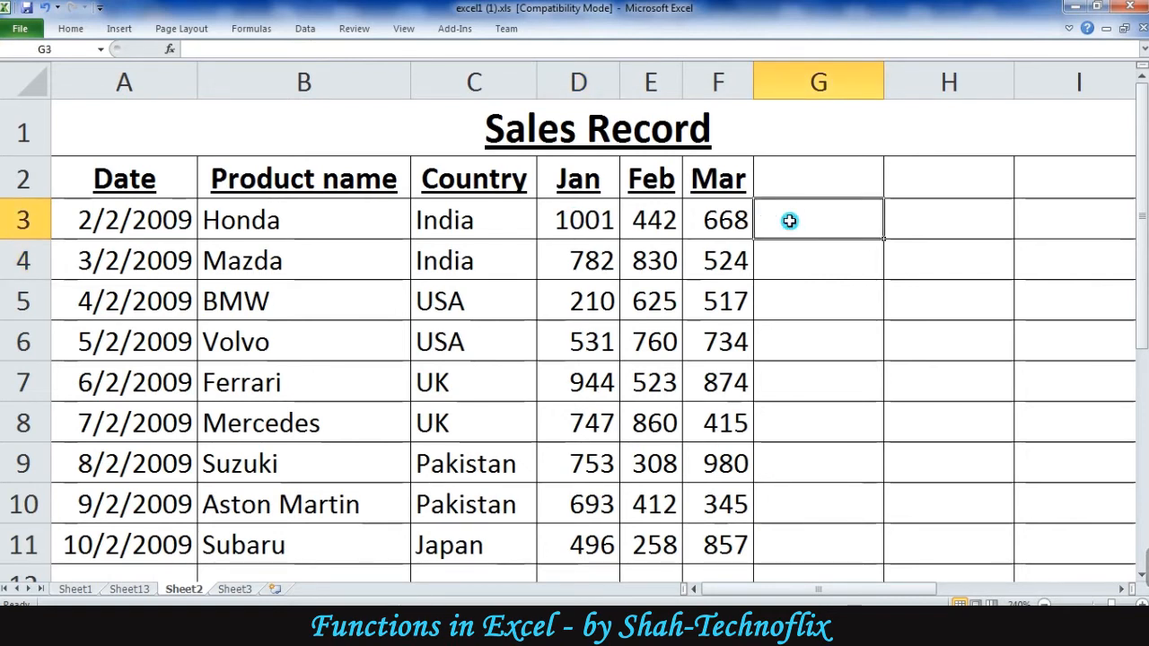
{"action": "left_click", "coordinate": [835, 302]}
{"action": "type", "text": "Today"}
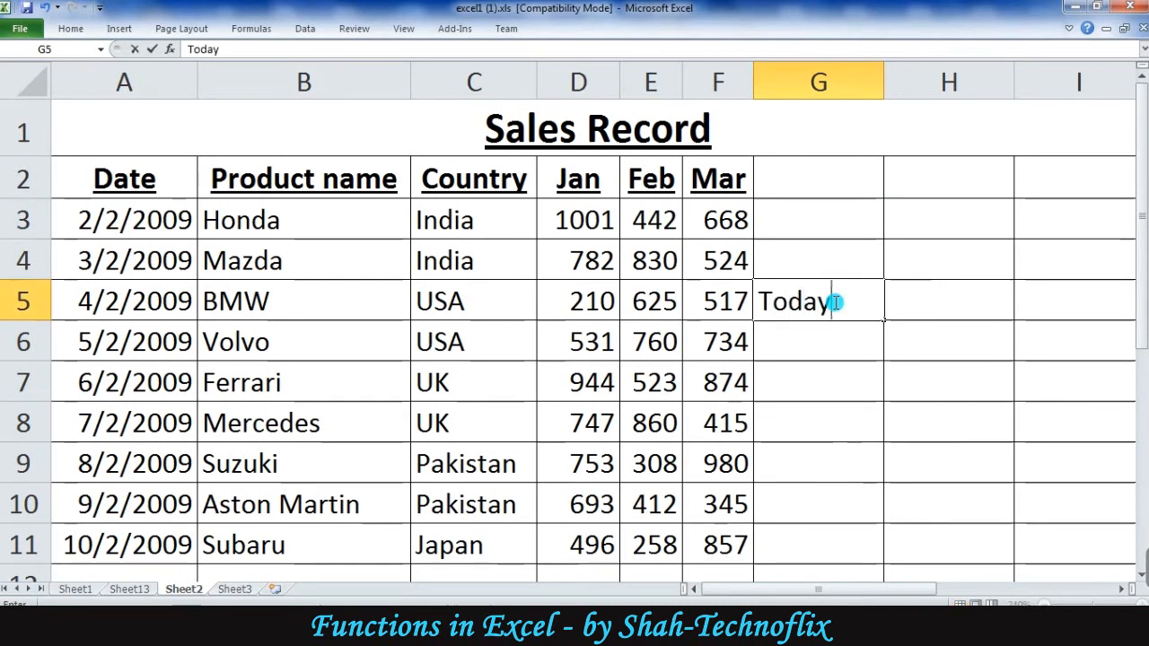
{"action": "type", "text": "()"}
{"action": "key", "text": "Return"}
{"action": "left_click", "coordinate": [794, 299]}
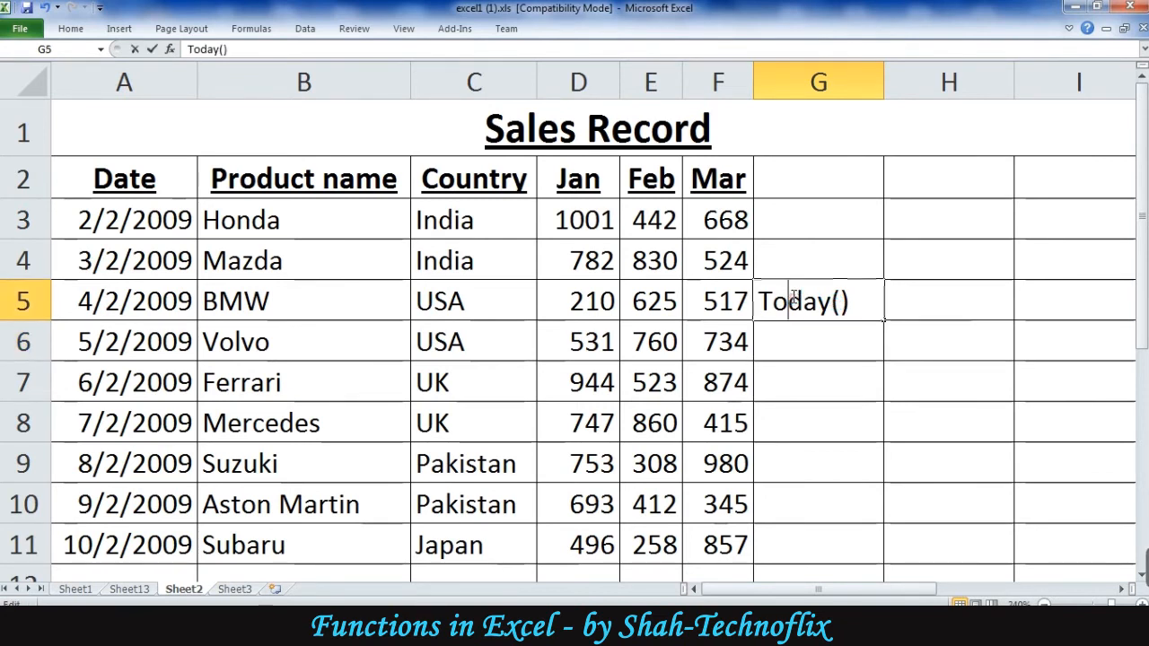
{"action": "double_click", "coordinate": [763, 302]}
{"action": "left_click", "coordinate": [763, 299]}
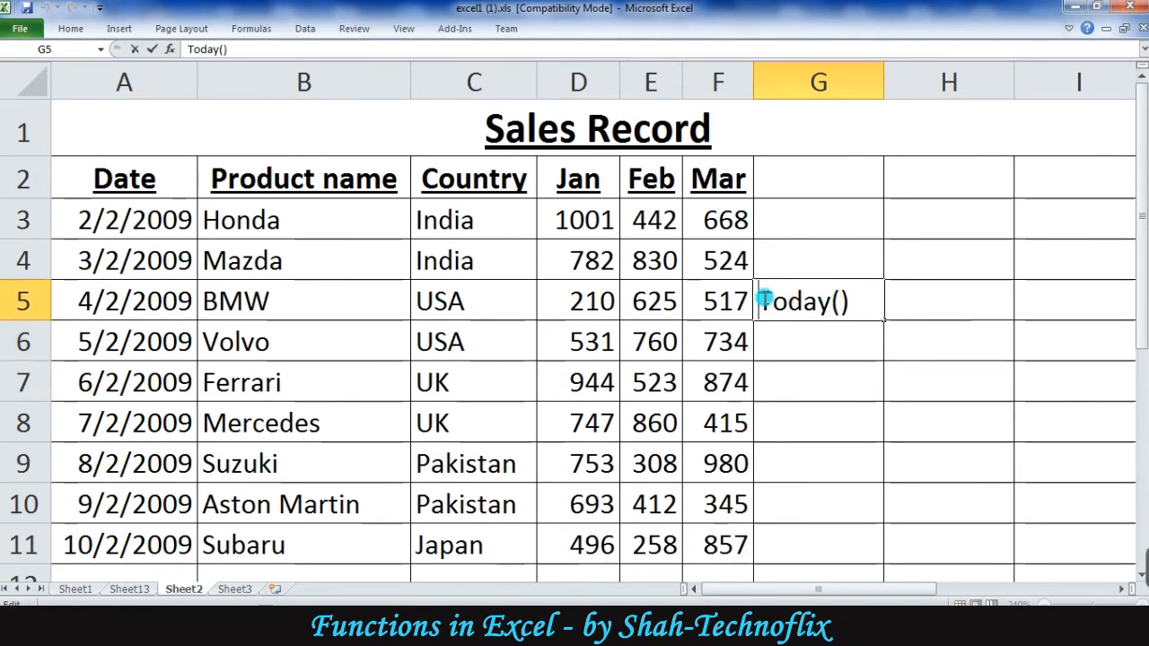
{"action": "type", "text": "+"}
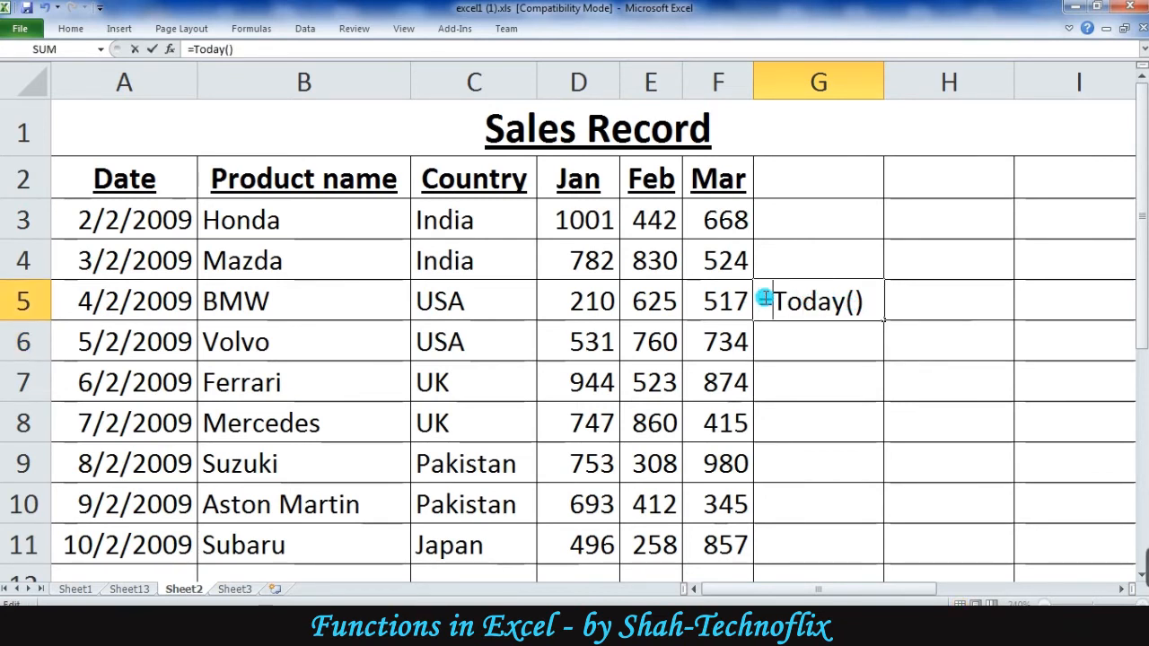
{"action": "key", "text": "Return"}
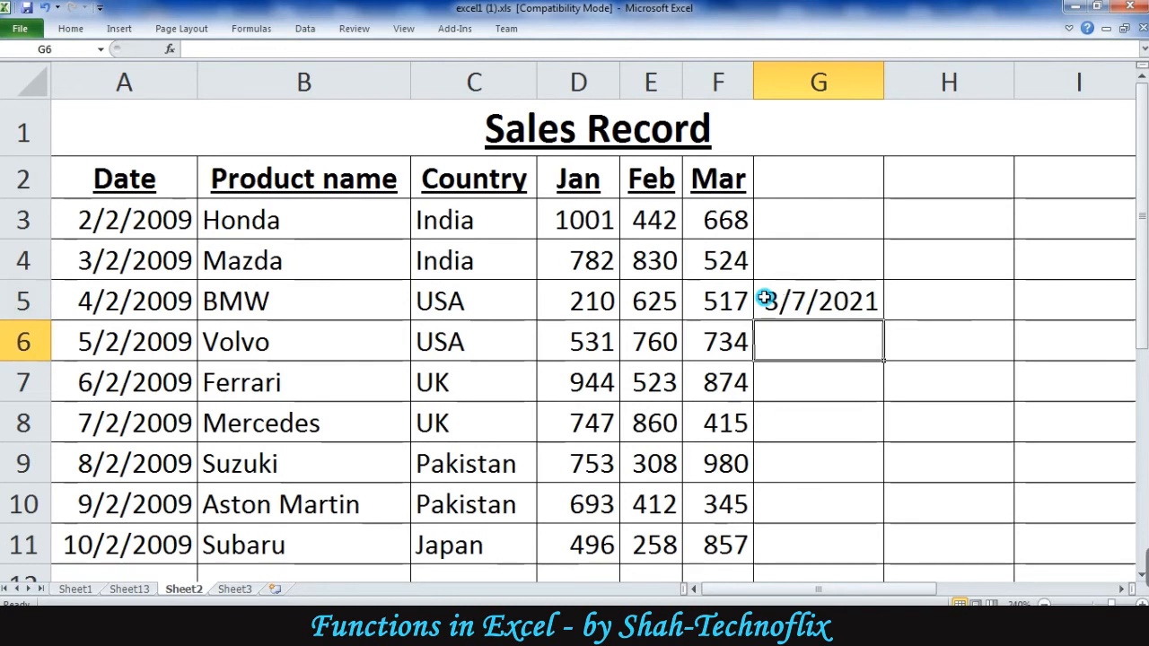
Replace the date formula in G5 with =month(today()) to return the current month's number.
{"action": "left_click", "coordinate": [817, 302]}
{"action": "key", "text": "Delete"}
{"action": "type", "text": "=month"}
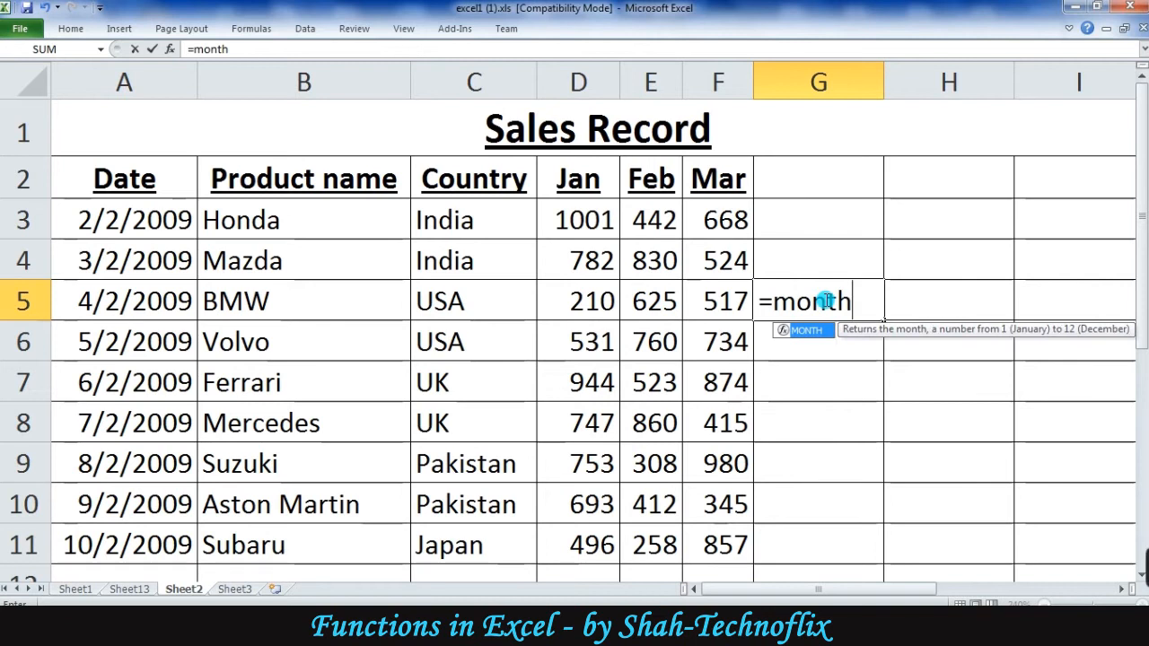
{"action": "type", "text": "(today"}
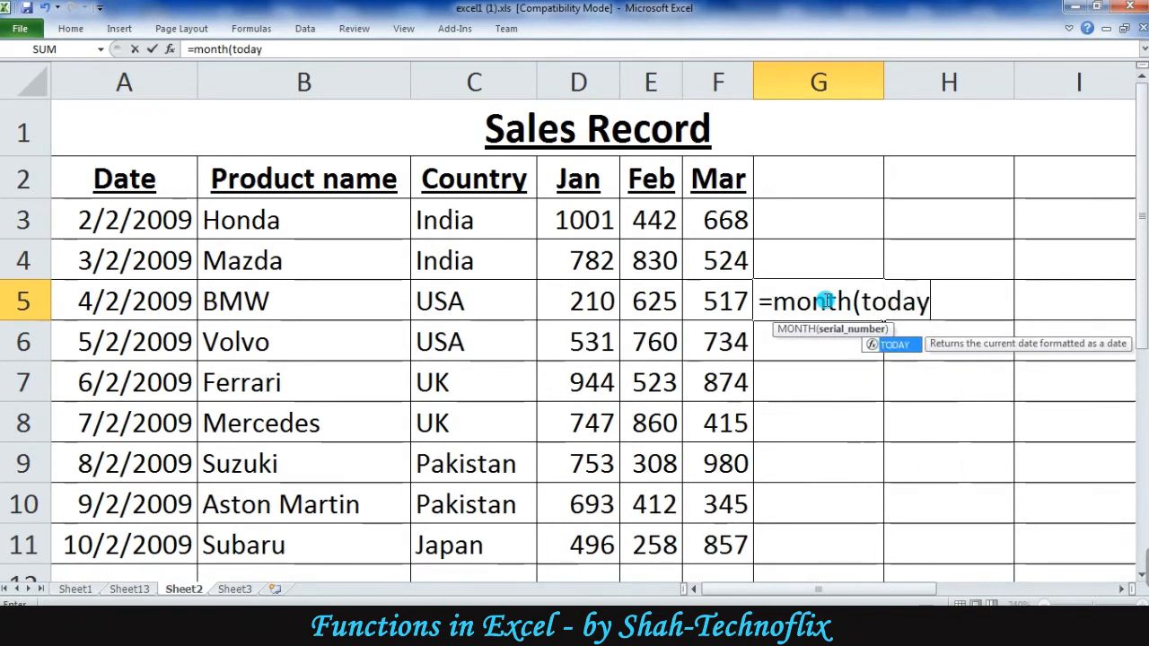
{"action": "type", "text": "())"}
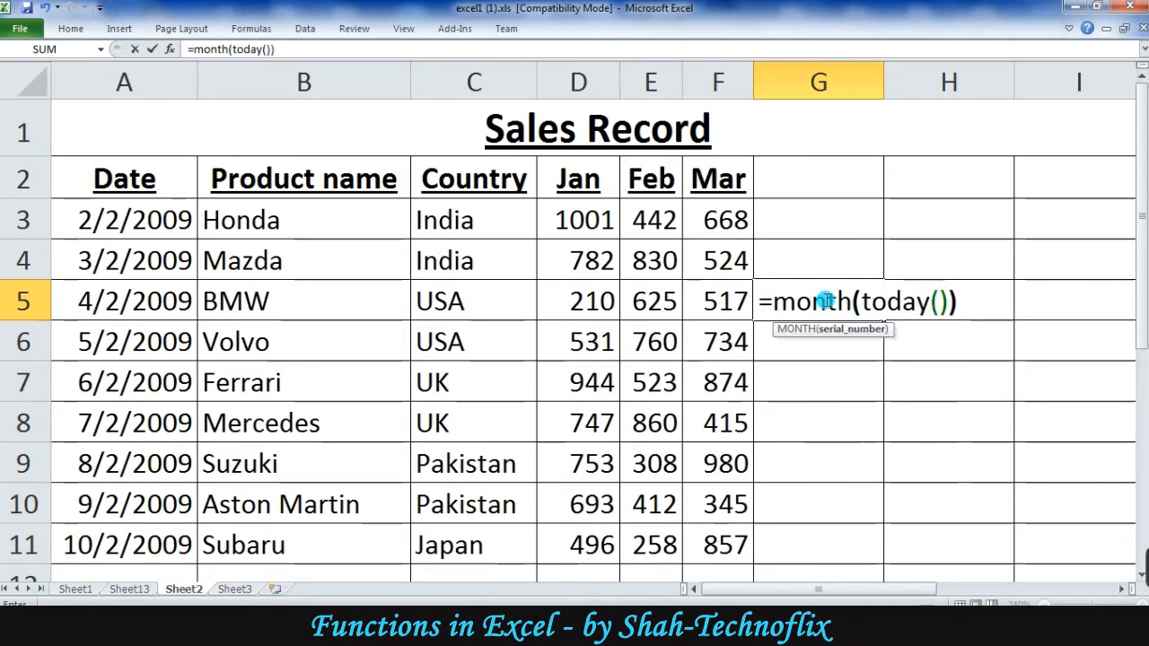
{"action": "key", "text": "Return"}
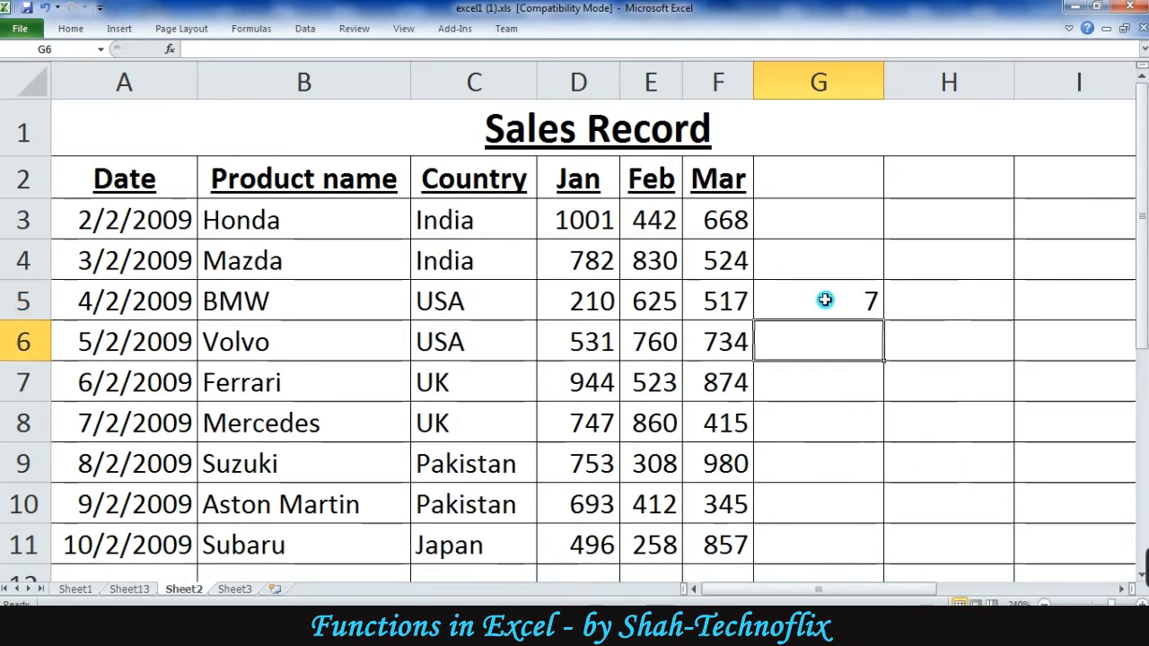
Clear the month formula from G5 and total the January sales in D12 with =SUM(D3:D11).
{"action": "left_click", "coordinate": [875, 303]}
{"action": "key", "text": "Delete"}
{"action": "key", "text": "Return"}
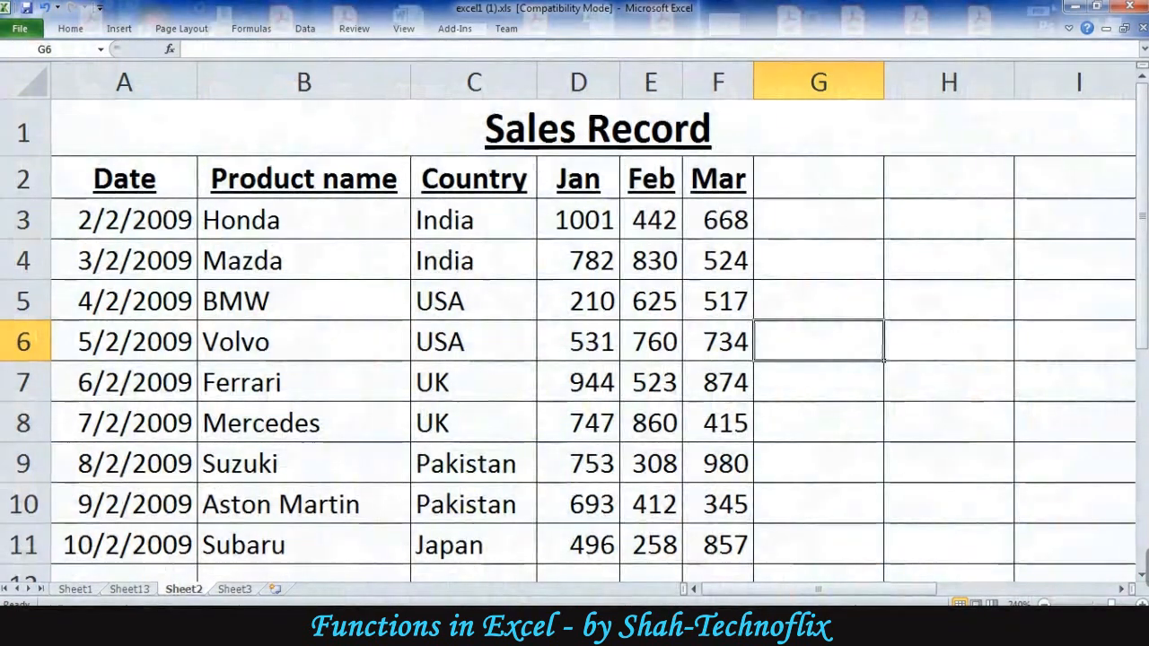
{"action": "left_click", "coordinate": [1044, 604]}
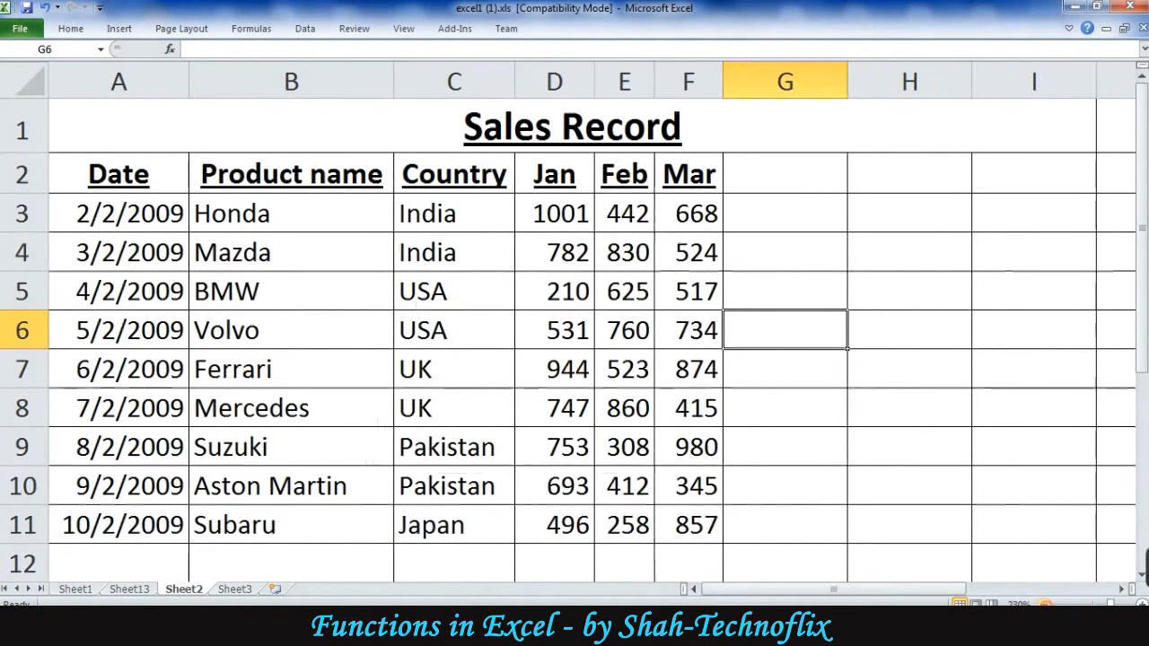
{"action": "left_click", "coordinate": [1044, 604]}
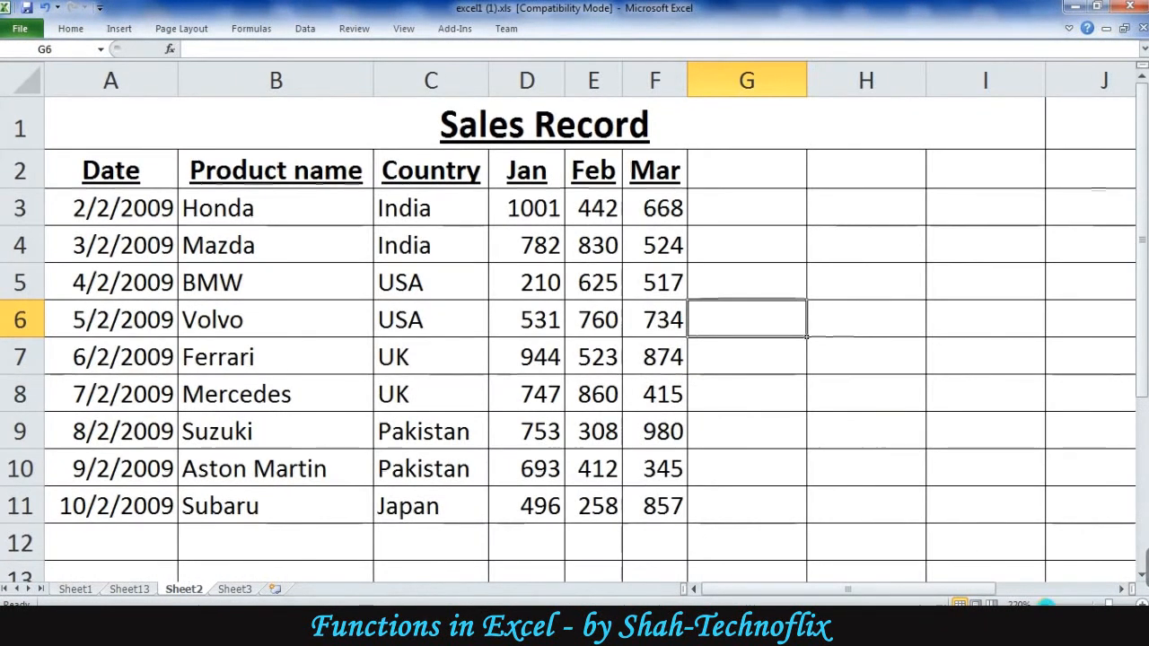
{"action": "left_click", "coordinate": [521, 536]}
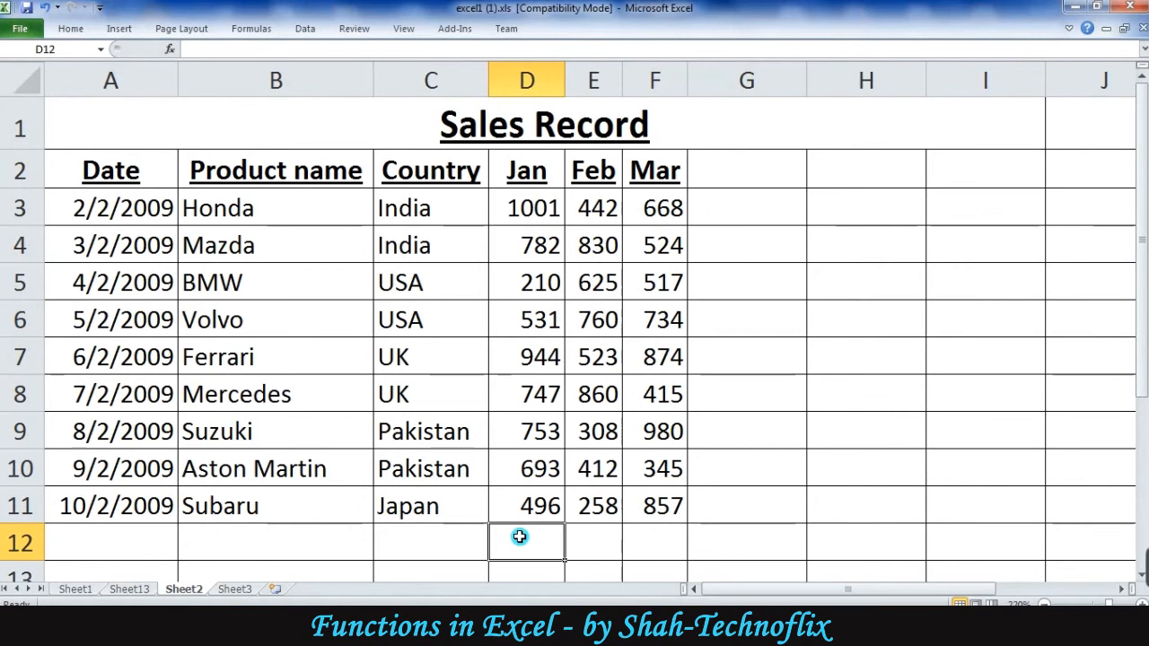
{"action": "type", "text": "=sum"}
{"action": "key", "text": "Tab"}
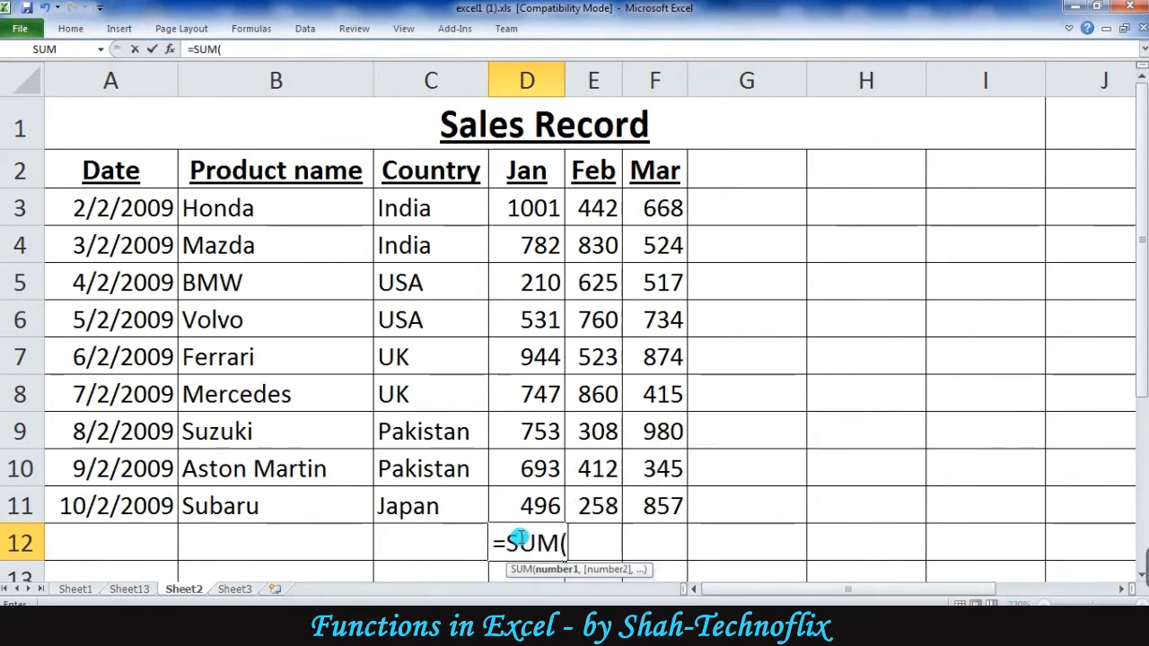
{"action": "left_click_drag", "start_coordinate": [528, 208], "coordinate": [537, 496]}
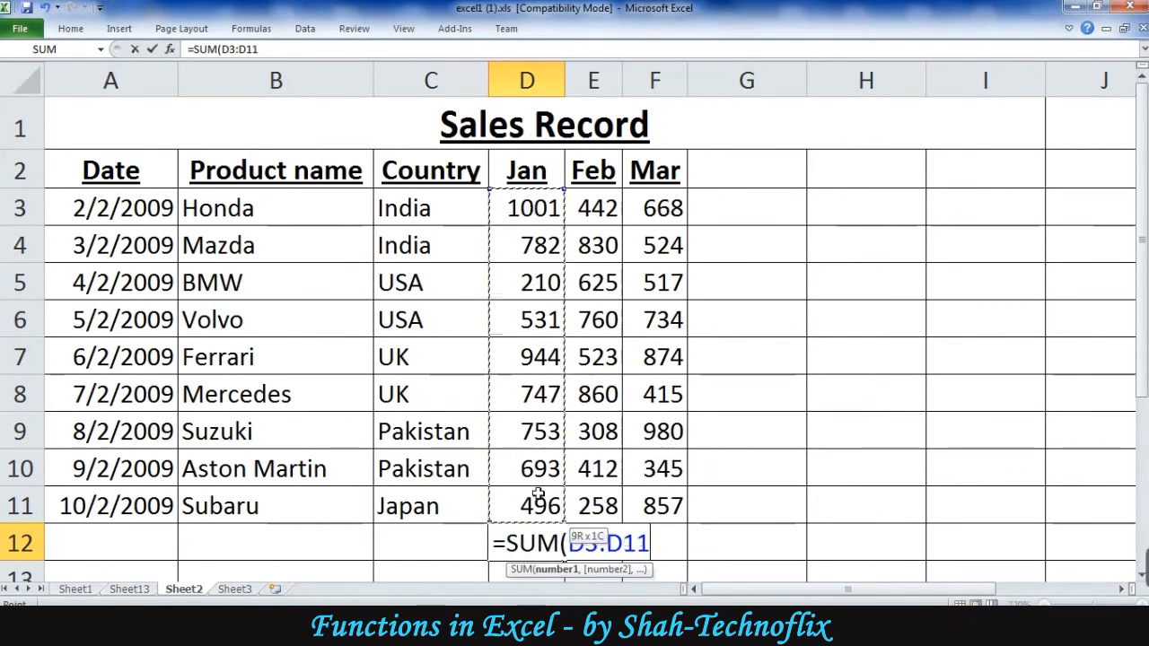
{"action": "key", "text": "Return"}
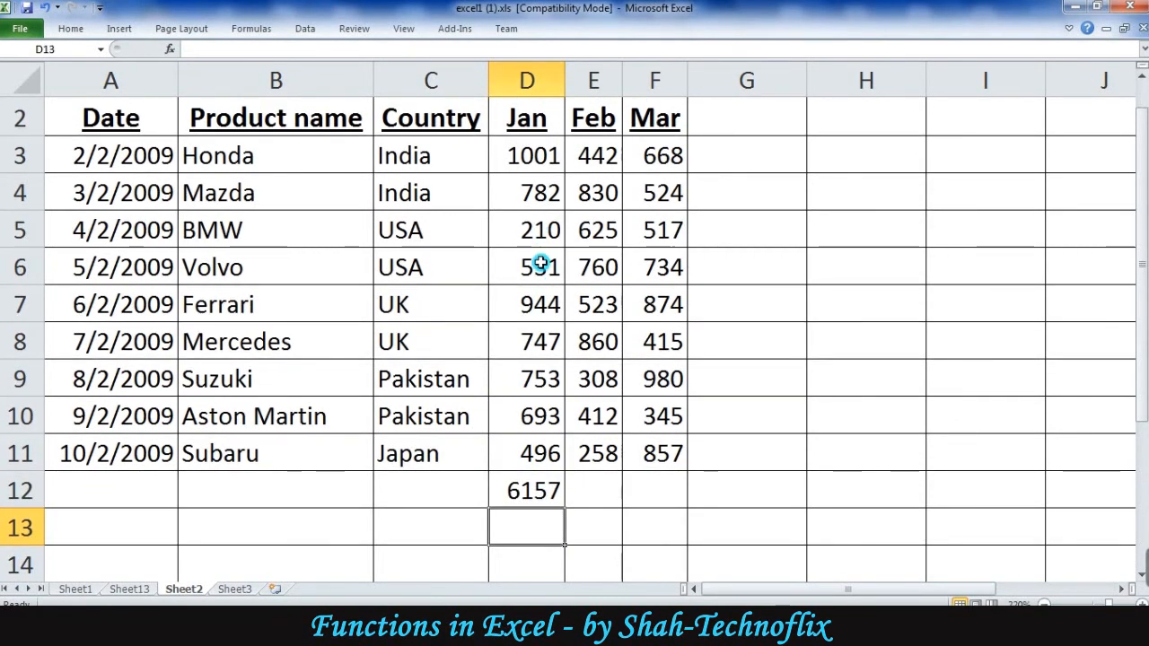
Copy the January total formula from D12 to E12 for February and widen column E to fit the total.
{"action": "left_click", "coordinate": [548, 491]}
{"action": "key", "text": "ctrl+c"}
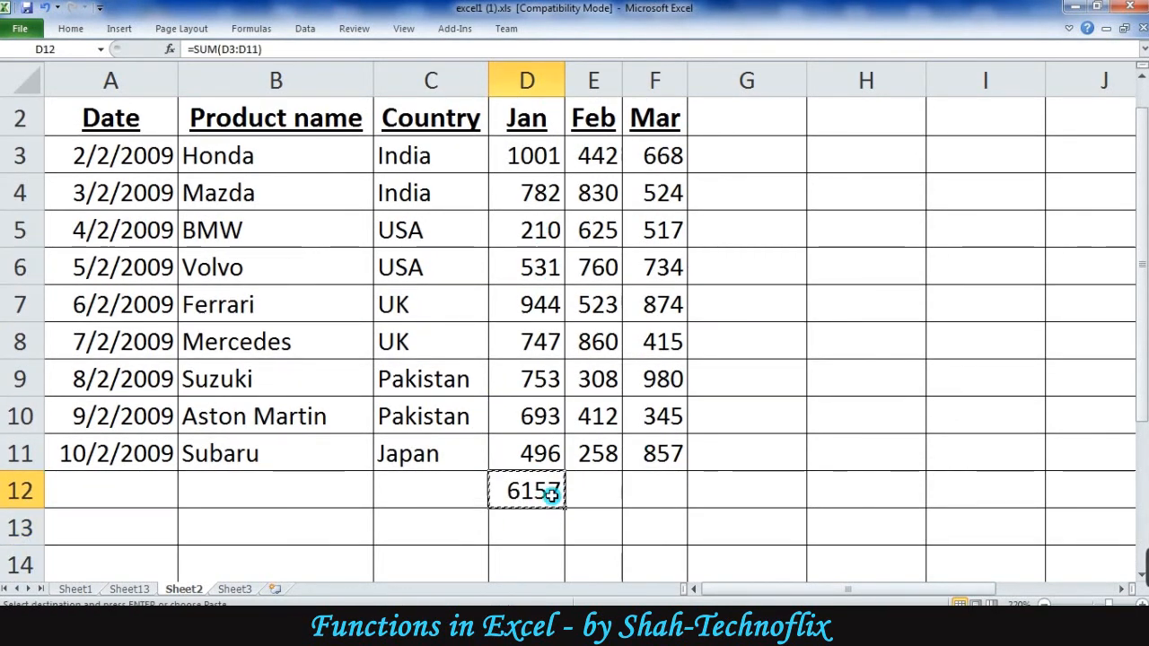
{"action": "key", "text": "Right"}
{"action": "key", "text": "ctrl+v"}
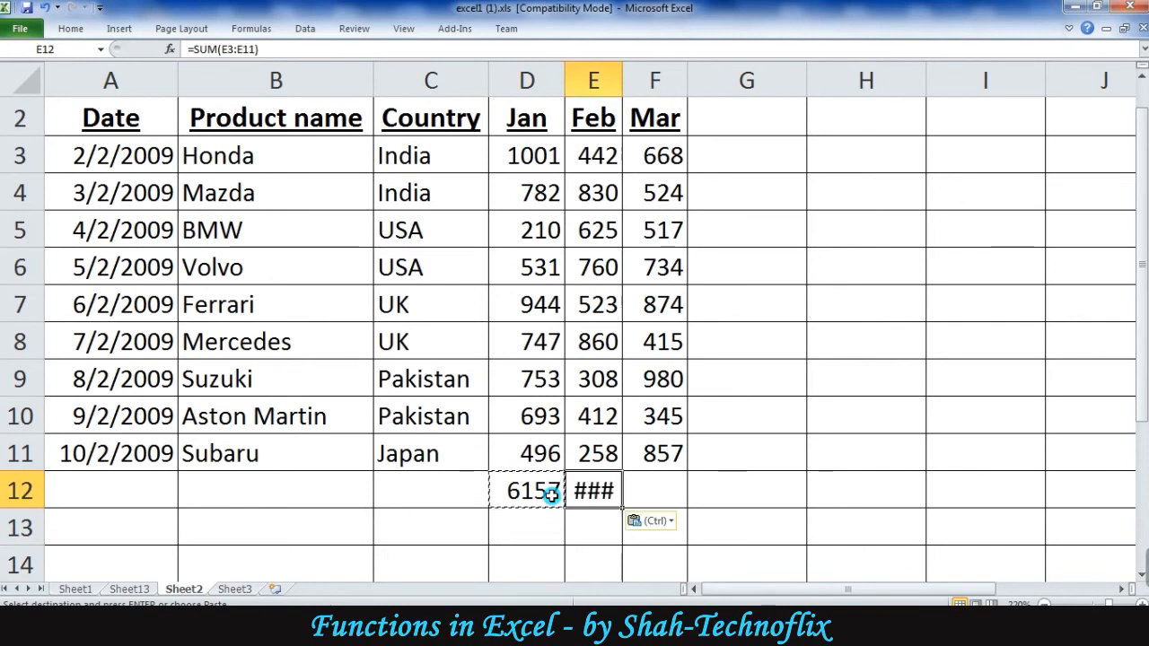
{"action": "left_click_drag", "start_coordinate": [623, 72], "coordinate": [637, 72]}
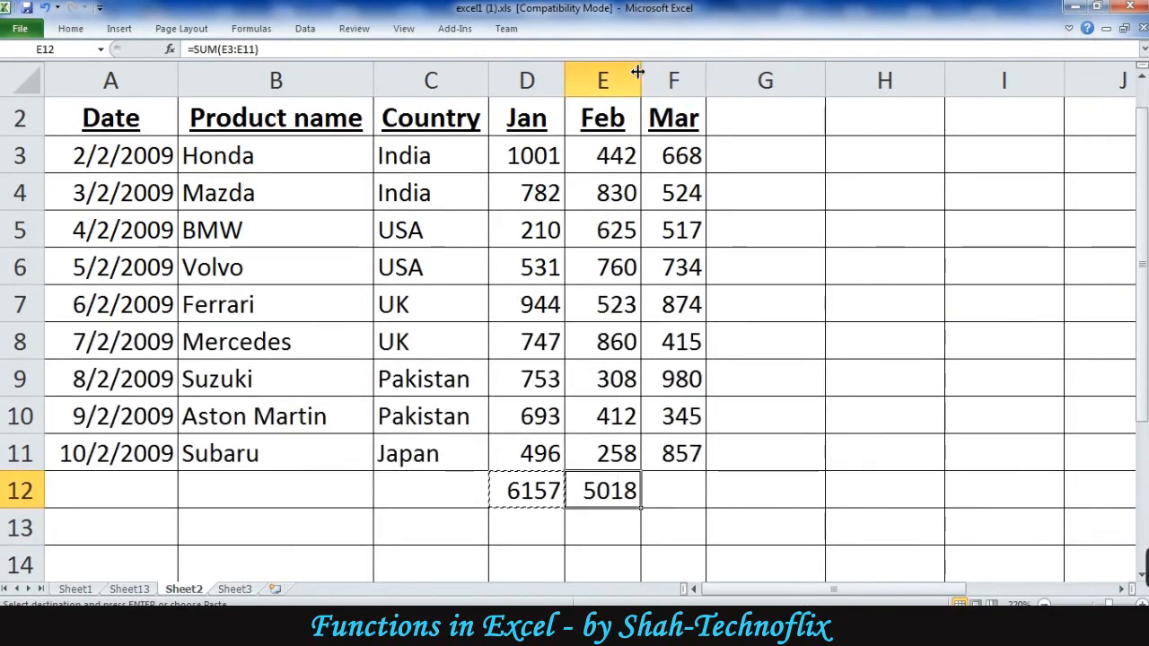
Copy the February total formula from E12 to F12 to total the March sales.
{"action": "left_click", "coordinate": [532, 484]}
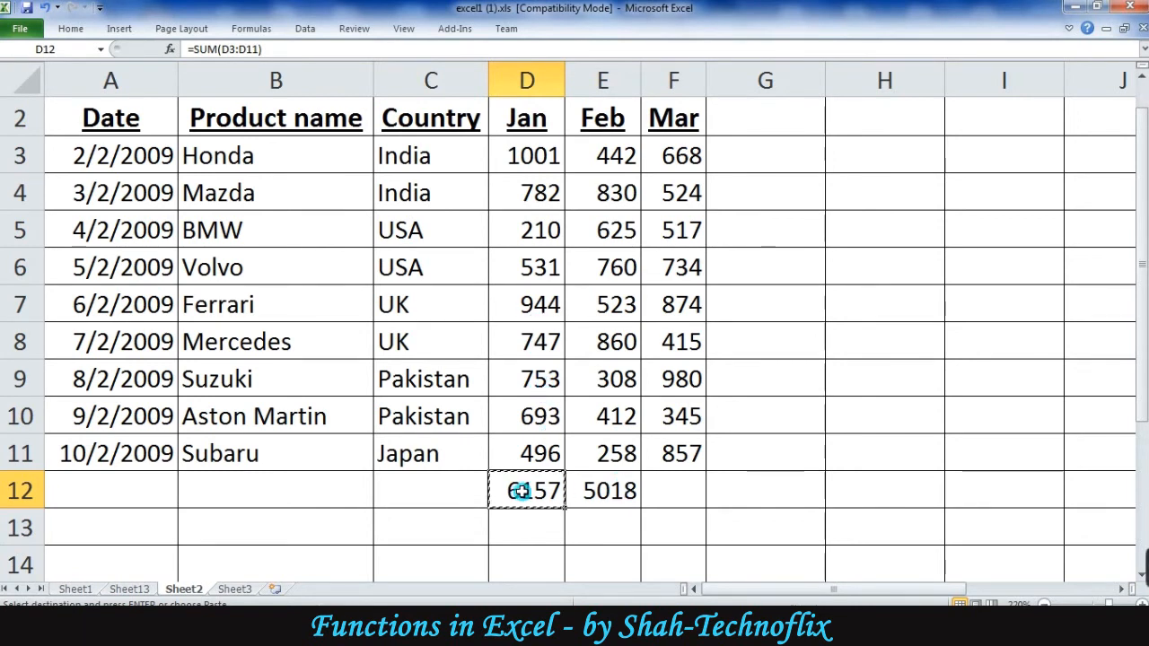
{"action": "left_click", "coordinate": [594, 491]}
{"action": "key", "text": "ctrl+c"}
{"action": "left_click", "coordinate": [669, 492]}
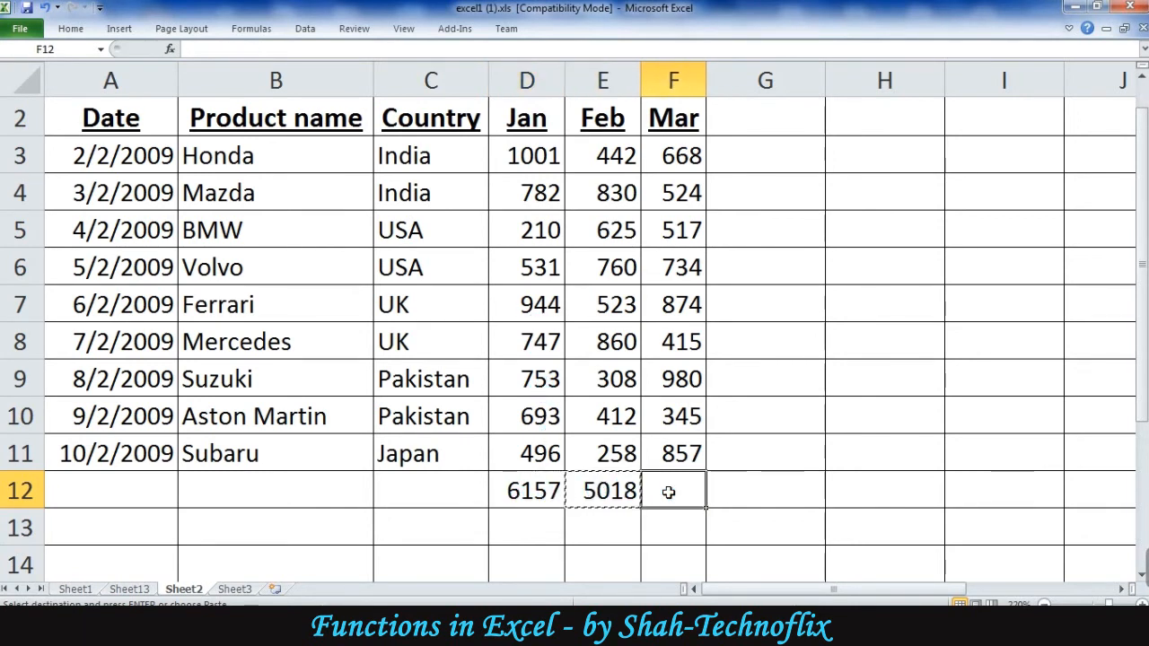
{"action": "key", "text": "Return"}
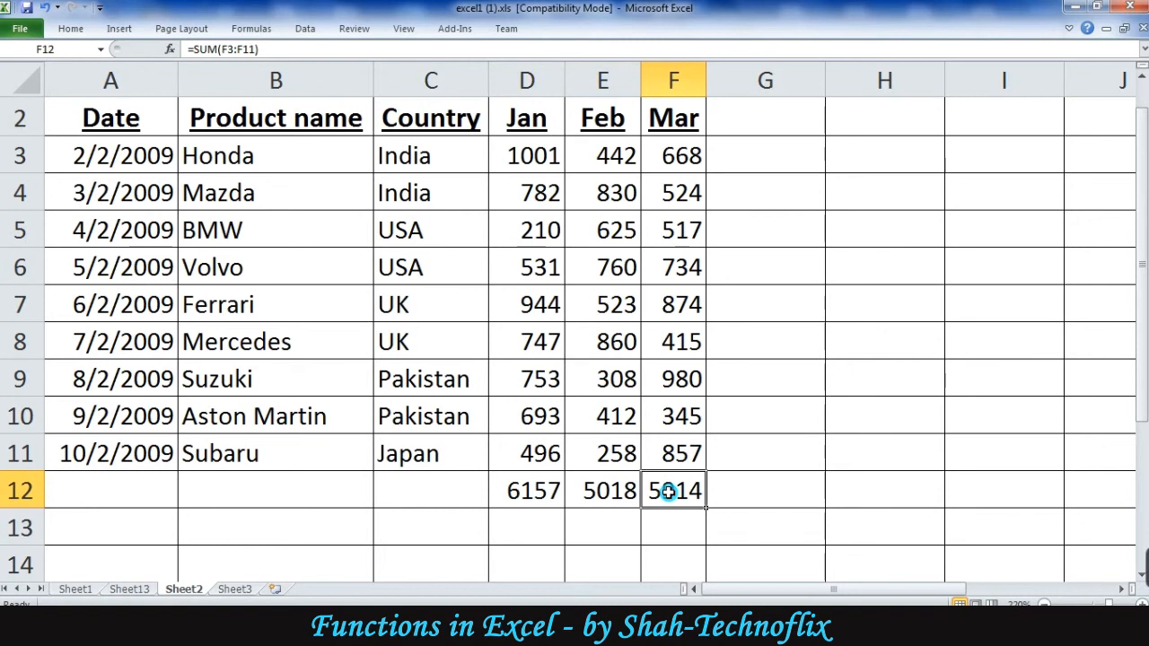
Fill the January total formula from D12 across E12 and F12.
{"action": "left_click", "coordinate": [543, 491]}
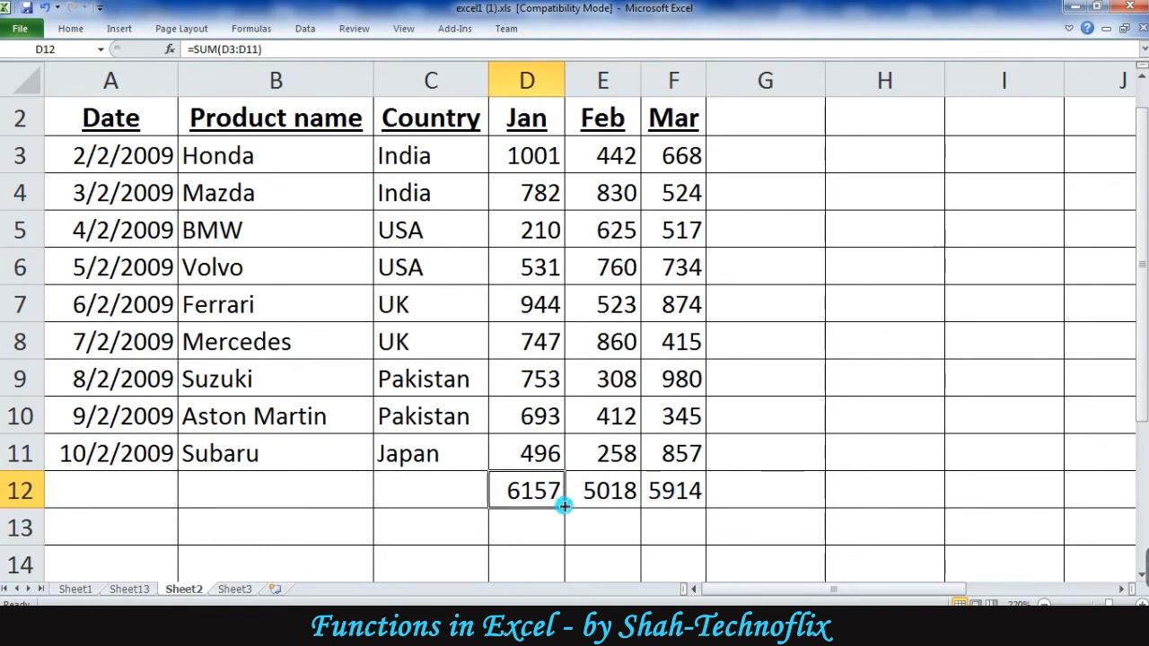
{"action": "left_click_drag", "start_coordinate": [566, 511], "coordinate": [700, 512]}
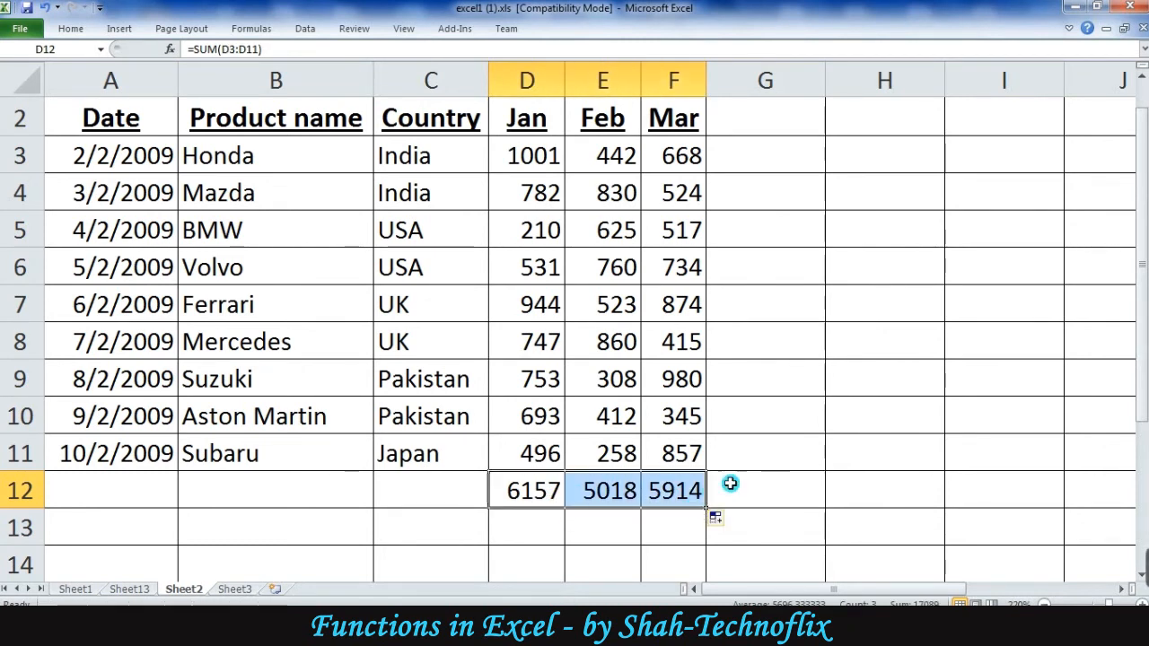
{"action": "left_click", "coordinate": [736, 481]}
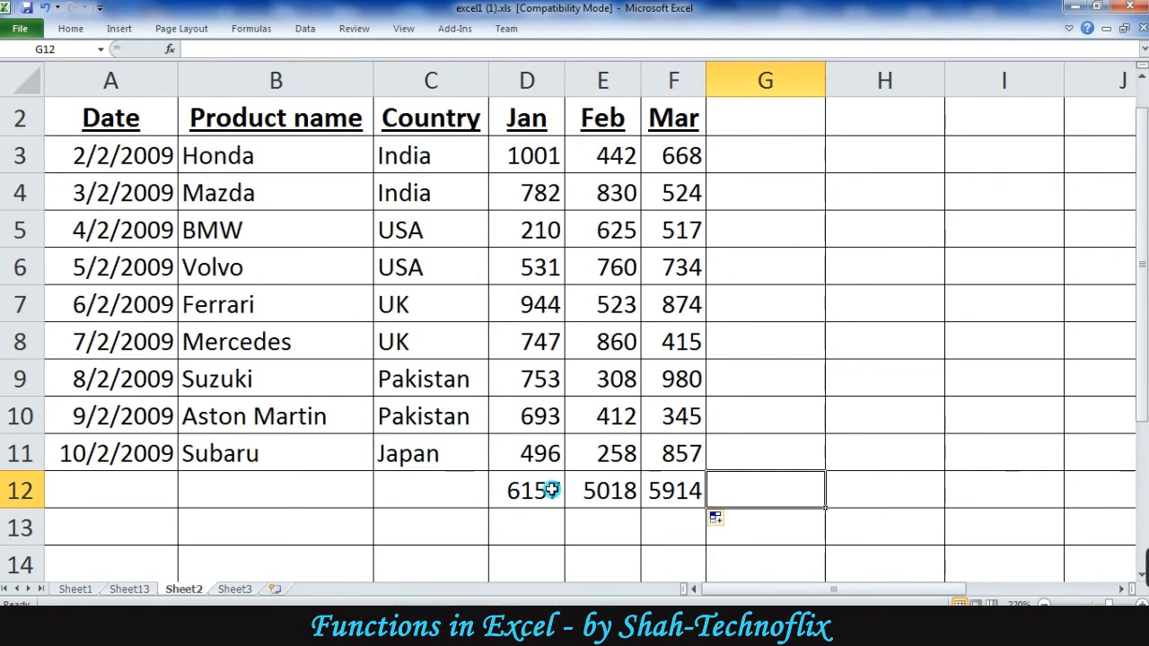
Calculate the average of the three monthly totals in H12 with =AVERAGE(D12:F12).
{"action": "left_click", "coordinate": [848, 501]}
{"action": "type", "text": "=ave"}
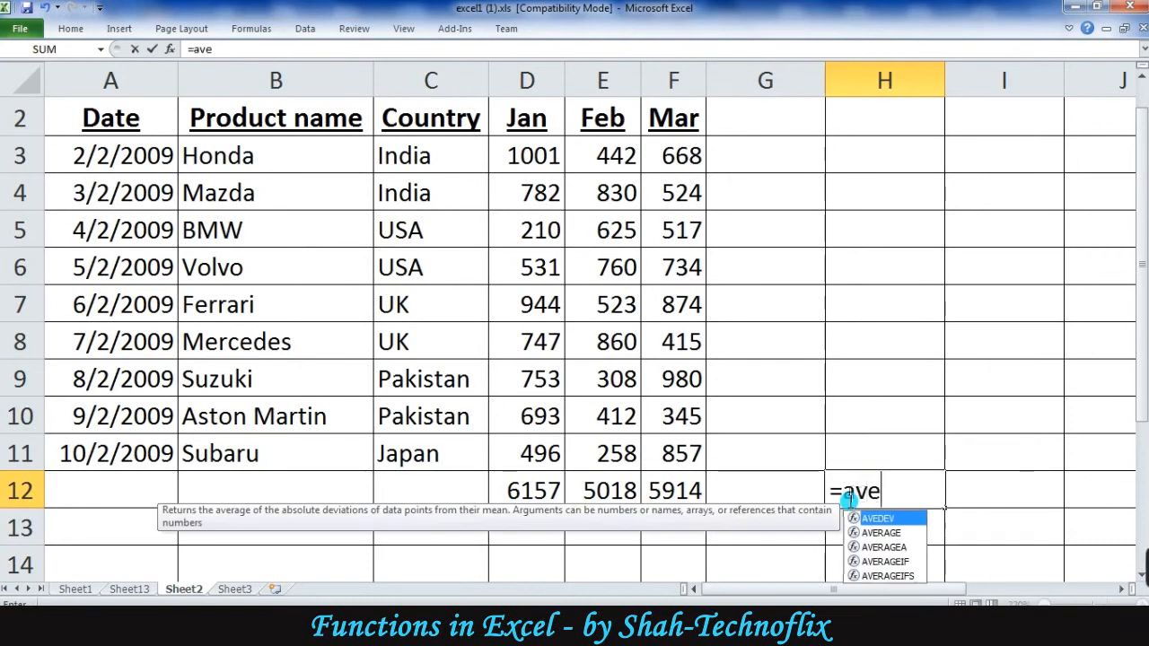
{"action": "type", "text": "ra"}
{"action": "key", "text": "Tab"}
{"action": "left_click_drag", "start_coordinate": [543, 492], "coordinate": [675, 499]}
{"action": "key", "text": "Return"}
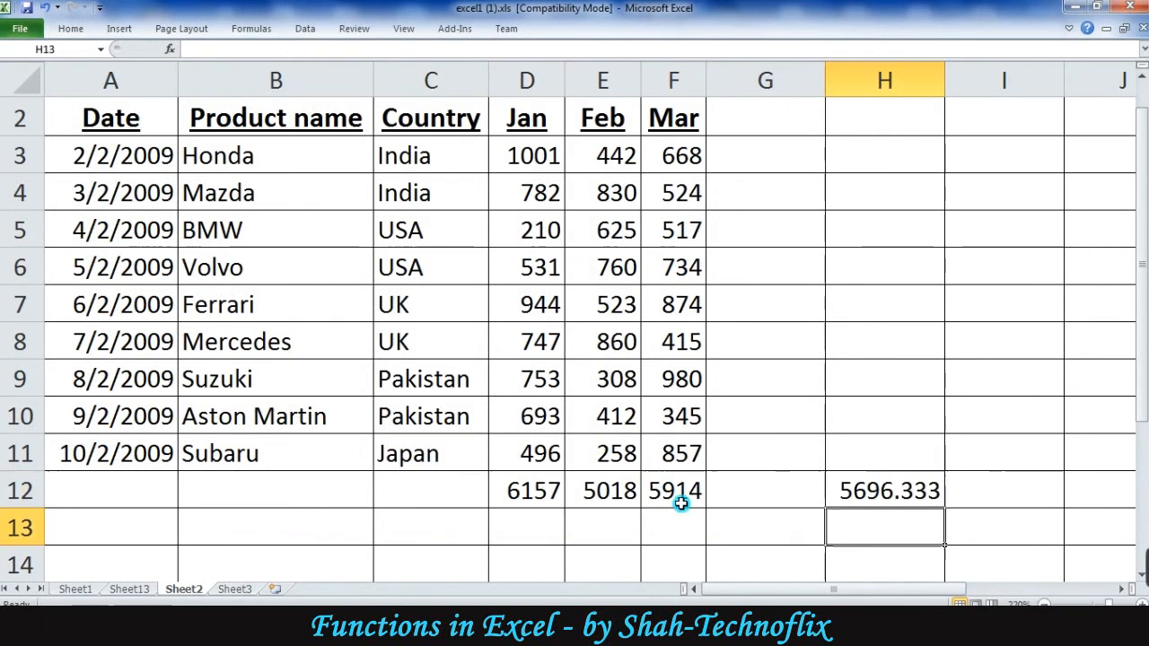
Widen column H so that the average in H12 shows more decimal places.
{"action": "left_click", "coordinate": [887, 492]}
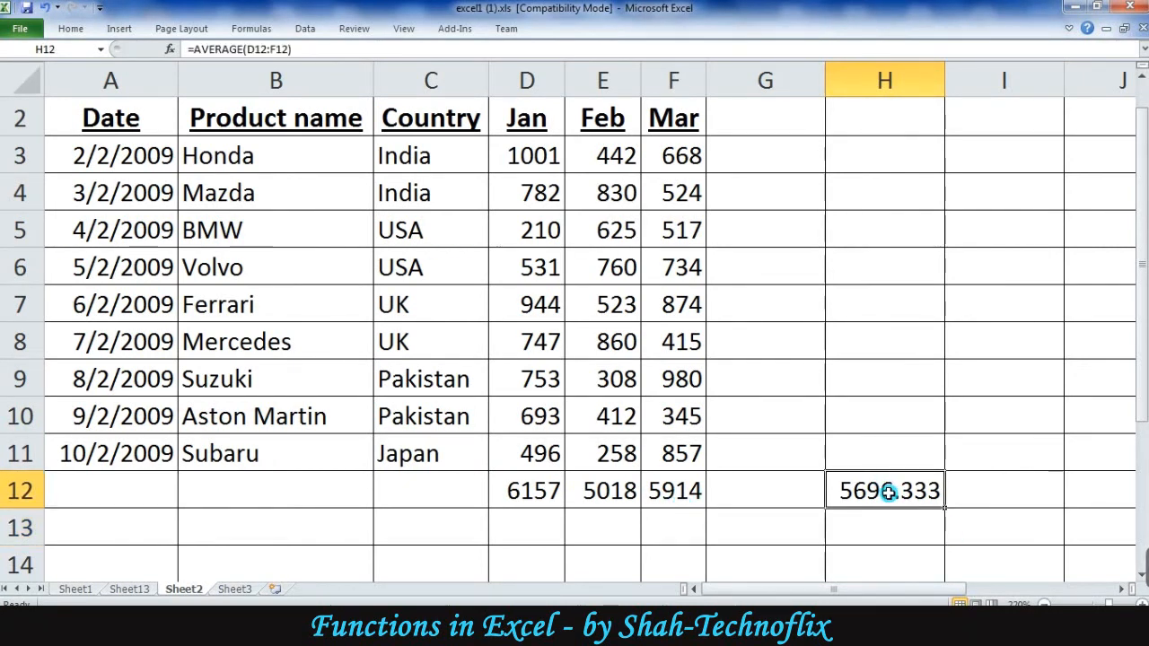
{"action": "scroll", "coordinate": [887, 491], "scroll_direction": "down", "scroll_amount": 1}
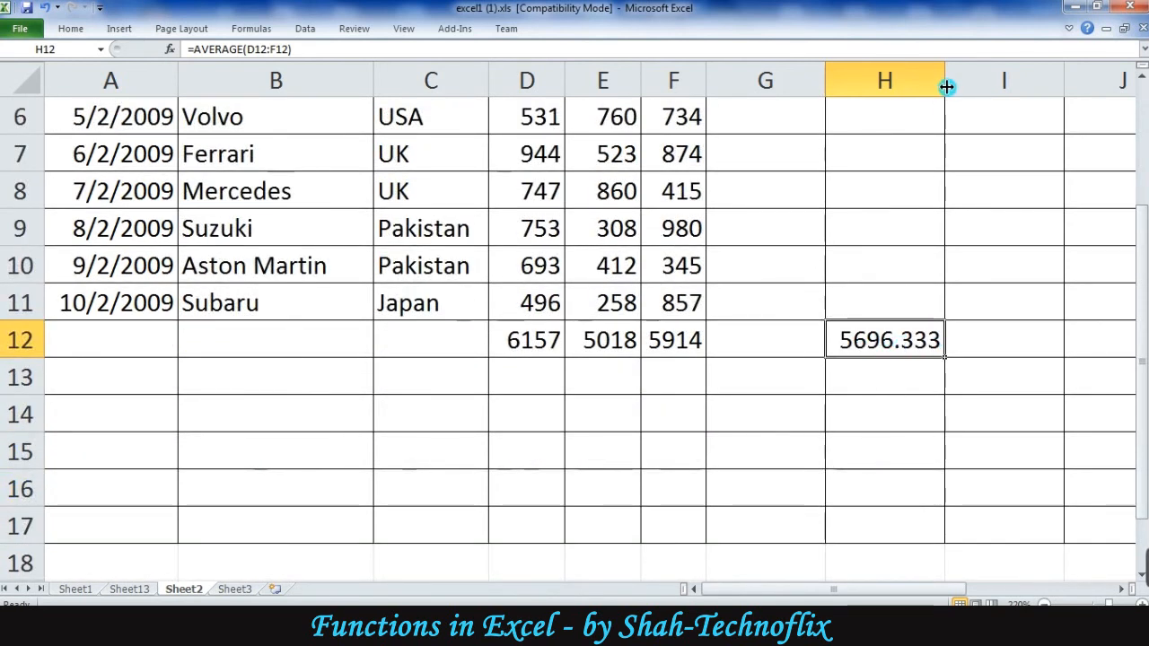
{"action": "left_click_drag", "start_coordinate": [948, 86], "coordinate": [991, 86]}
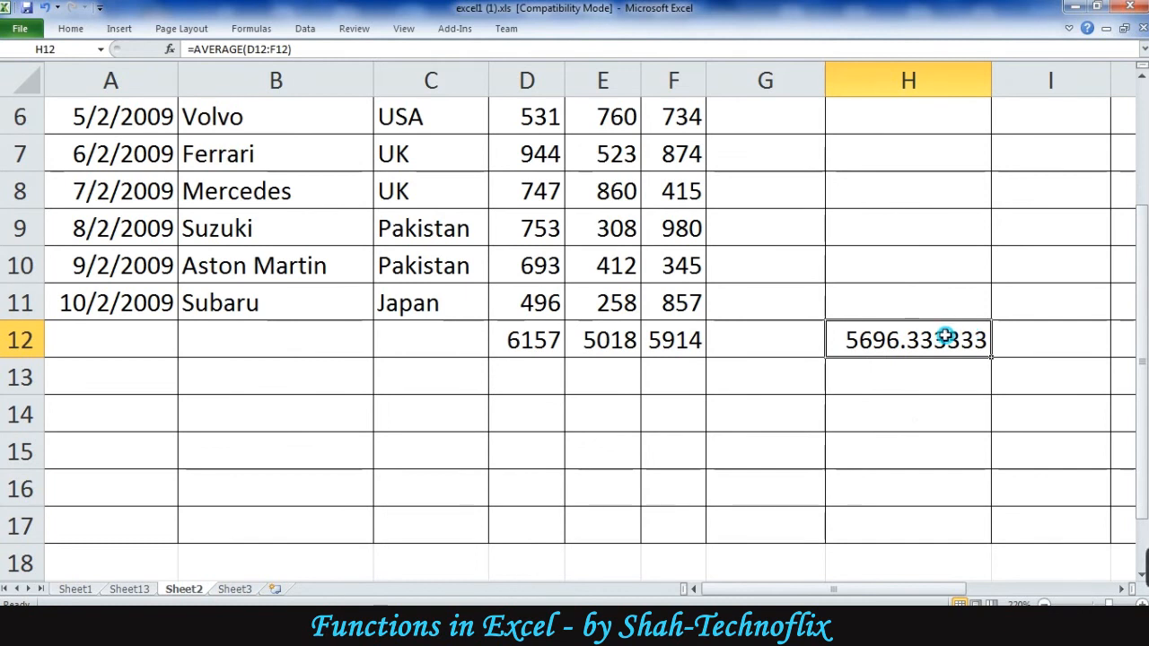
Wrap the average formula in H12 in ROUND with two decimal places, as =Round(AVERAGE(D12:F12),2).
{"action": "double_click", "coordinate": [972, 334]}
{"action": "left_click", "coordinate": [844, 340]}
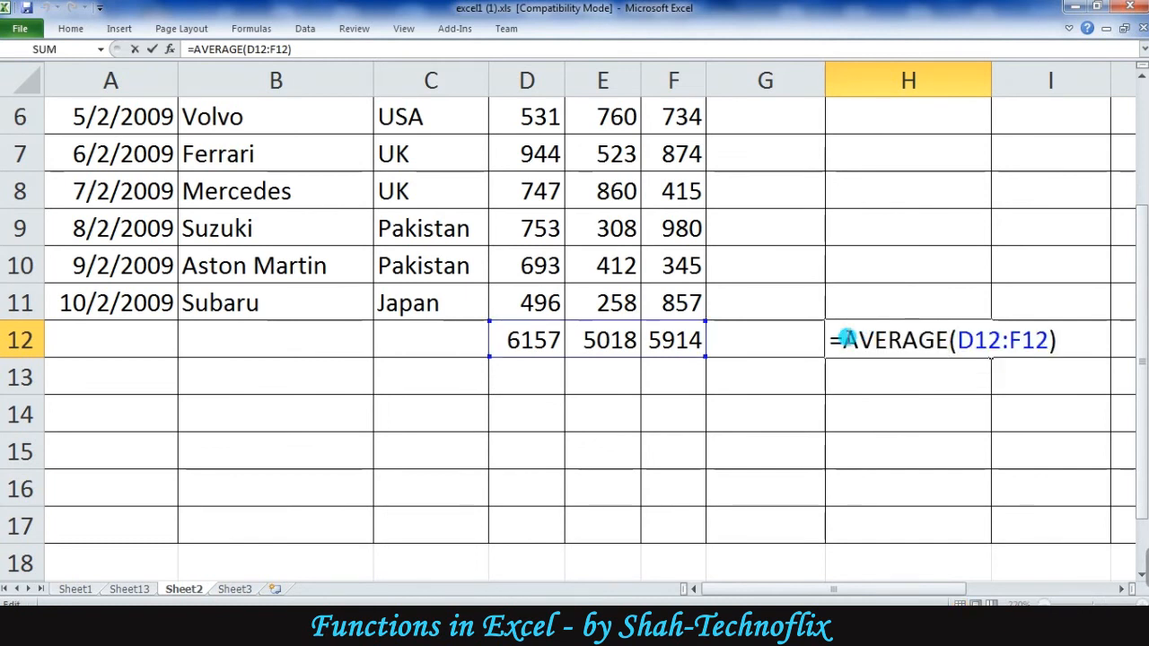
{"action": "type", "text": "Round"}
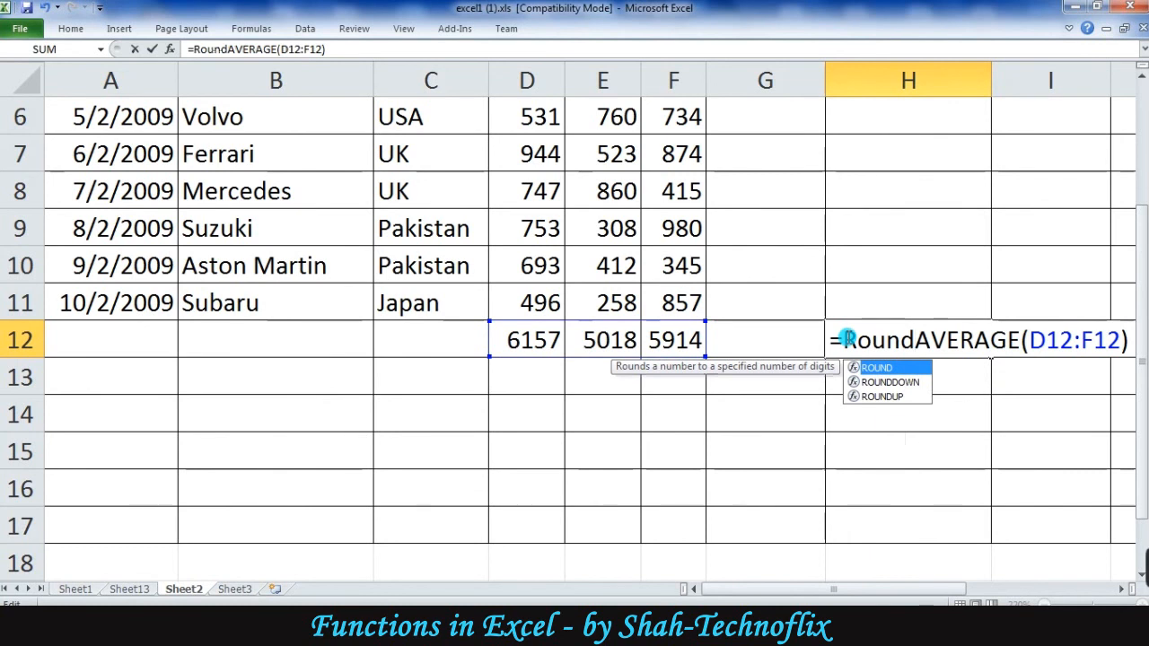
{"action": "type", "text": "("}
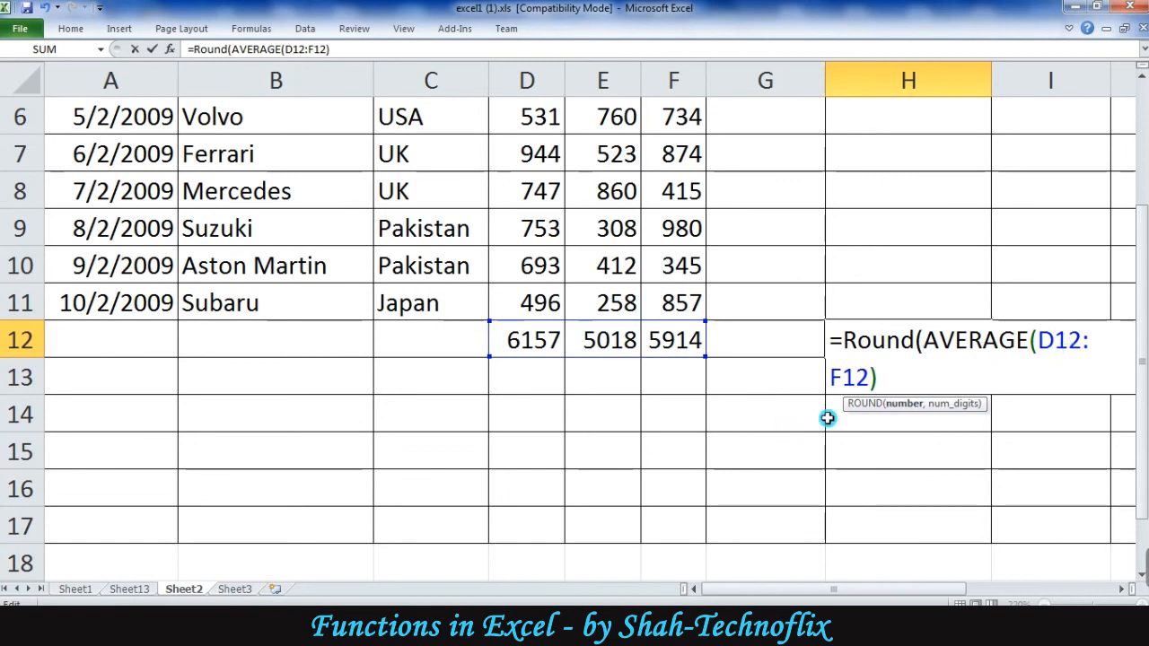
{"action": "left_click", "coordinate": [876, 378]}
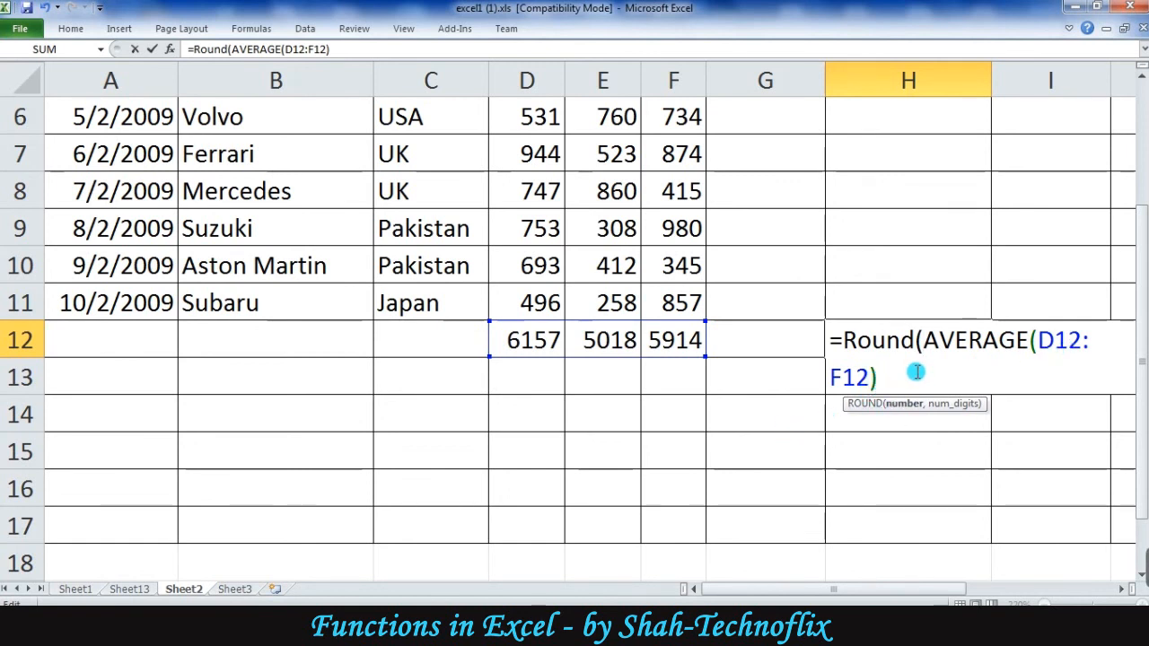
{"action": "type", "text": ","}
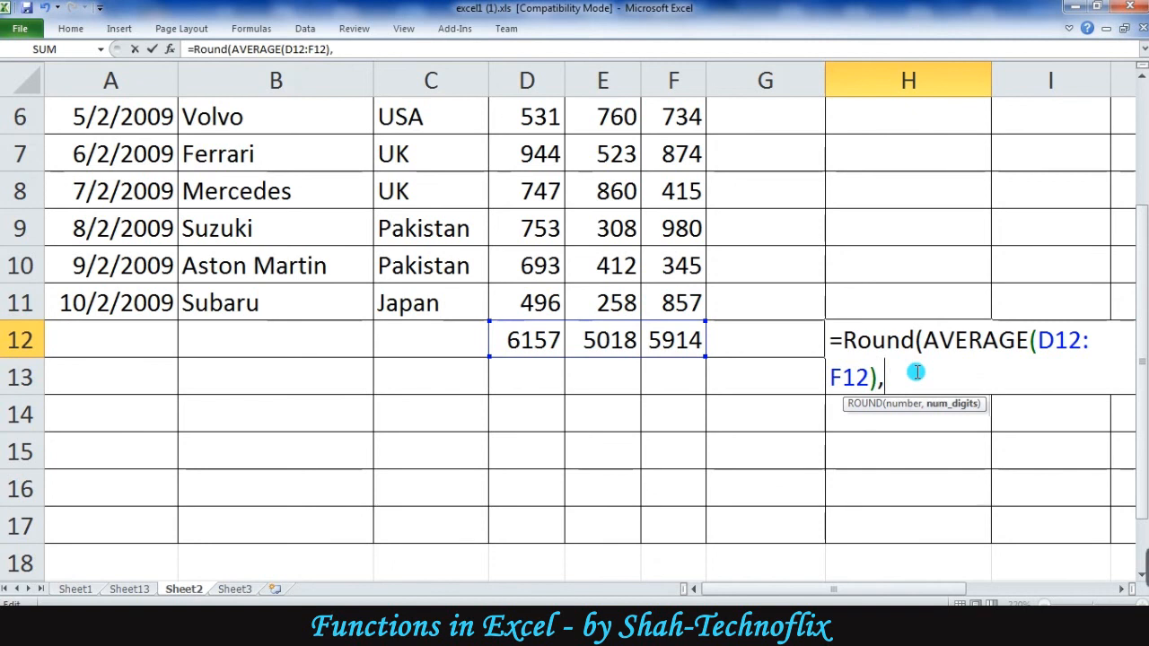
{"action": "type", "text": "2)"}
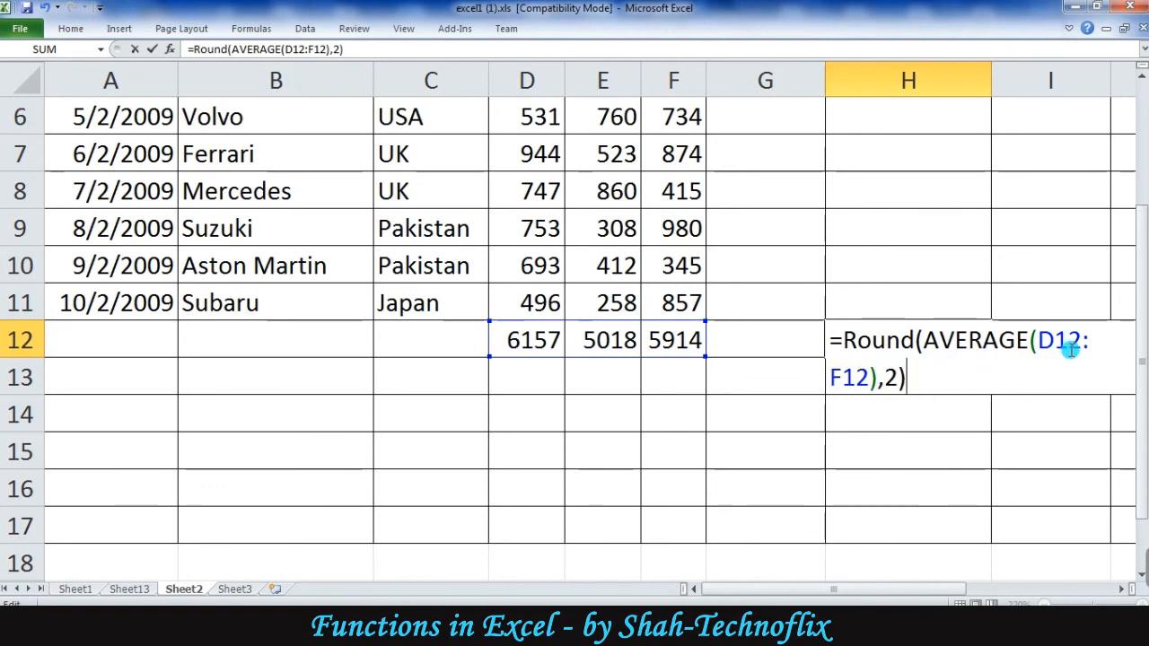
Highlight the nested AVERAGE argument in H12, then re-enter ROUND's closing parenthesis and commit the formula.
{"action": "left_click_drag", "start_coordinate": [923, 340], "coordinate": [881, 377]}
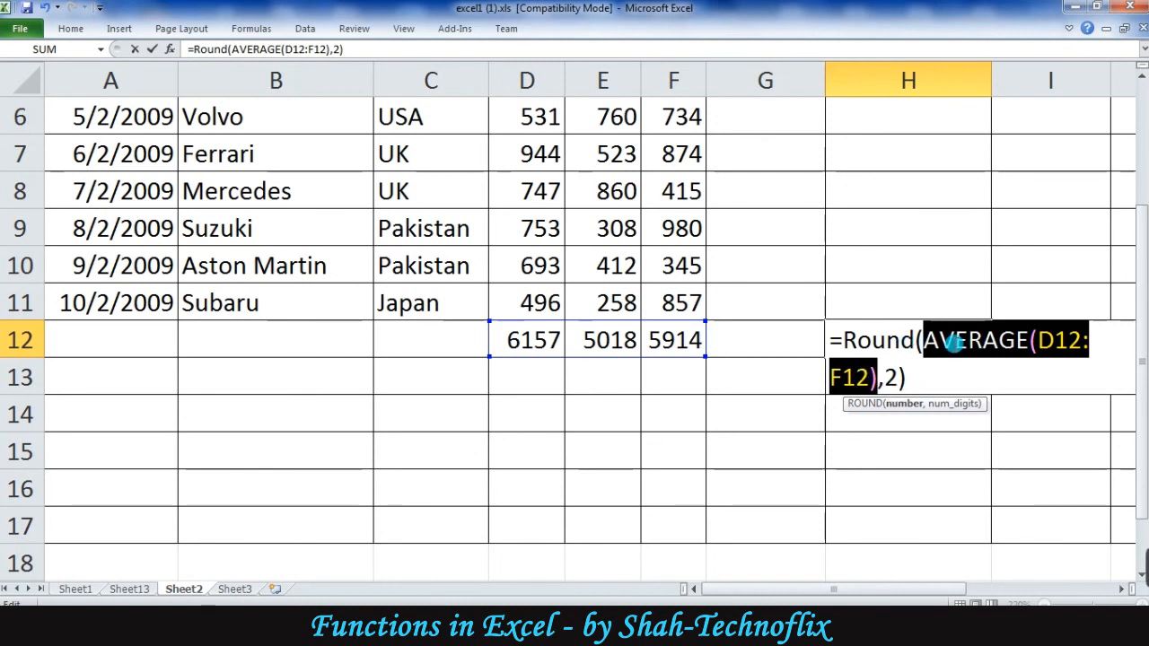
{"action": "left_click", "coordinate": [904, 380]}
{"action": "key", "text": "BackSpace"}
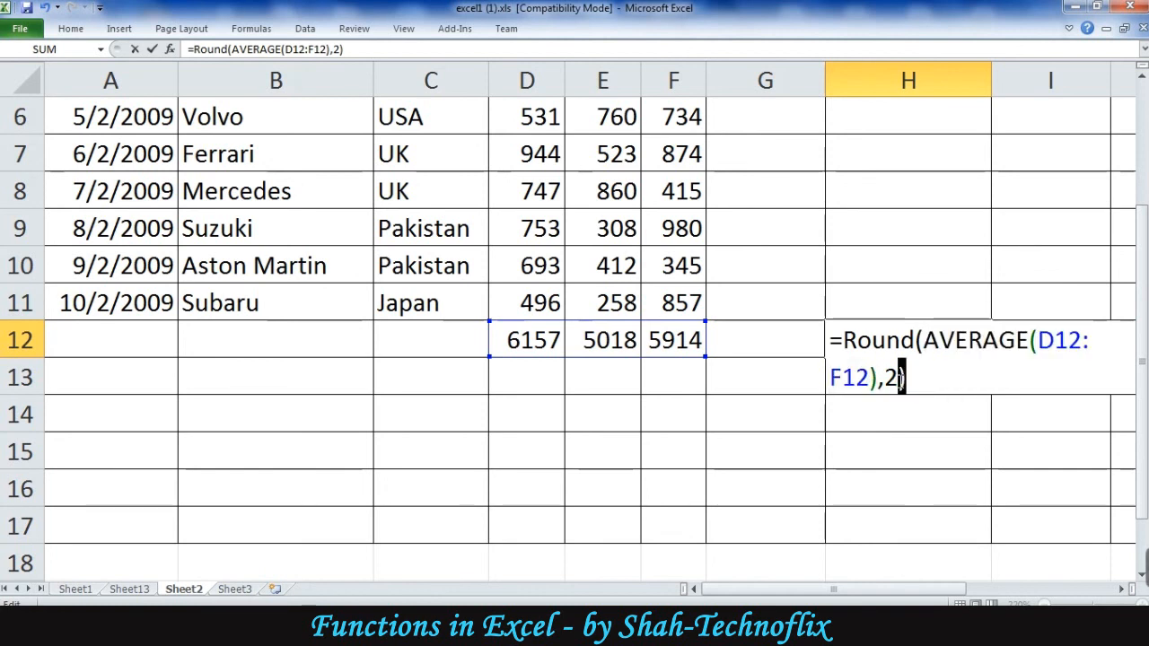
{"action": "type", "text": ")"}
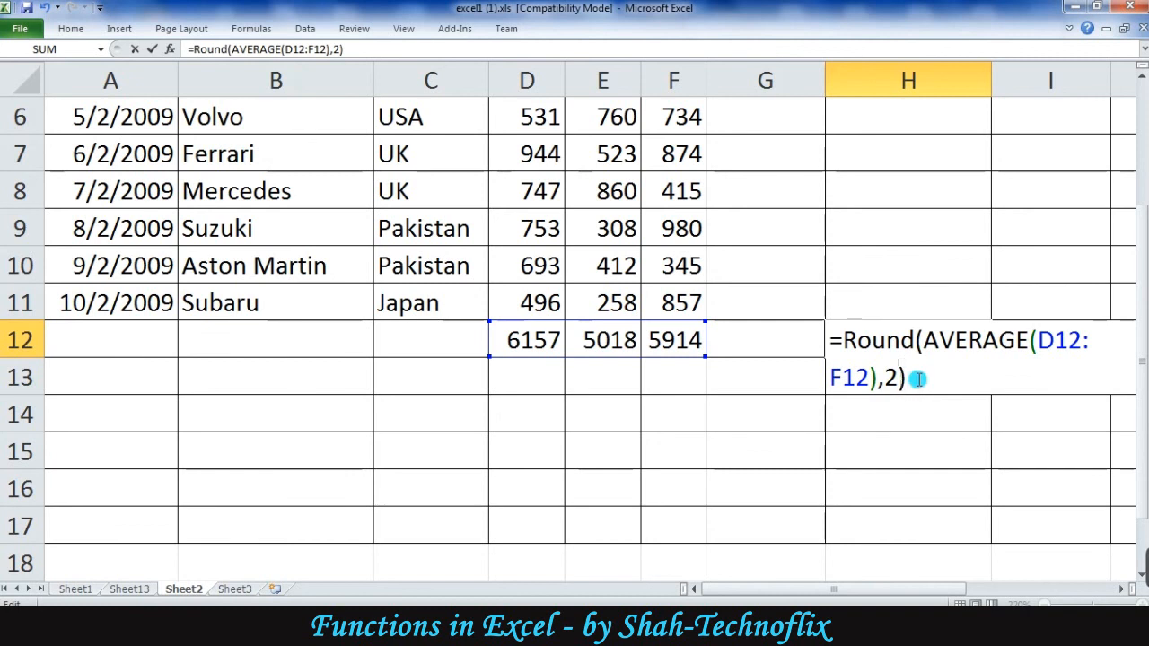
{"action": "key", "text": "Return"}
{"action": "left_click", "coordinate": [978, 323]}
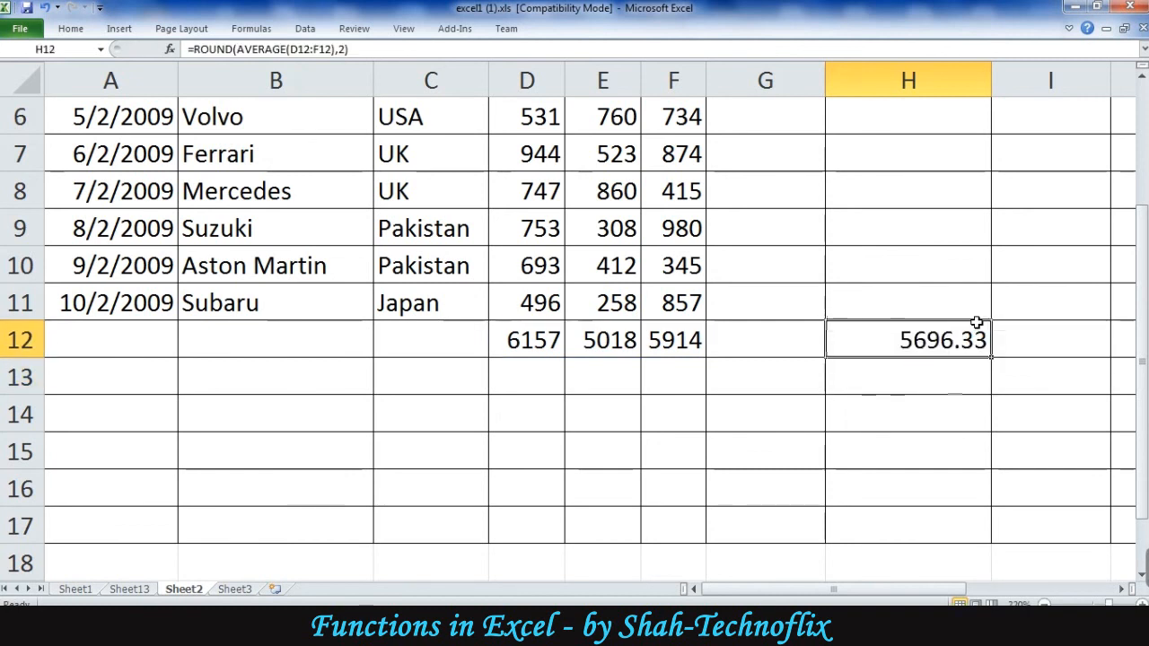